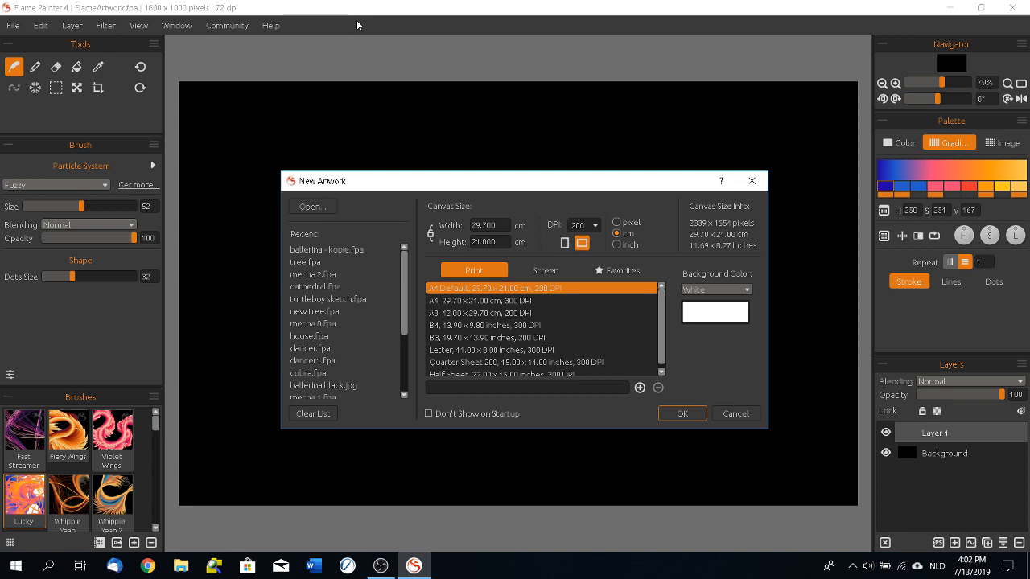
Step: Create a new A4 landscape artwork at 200 DPI with a white background and view the available particle systems
left_click(683, 404)
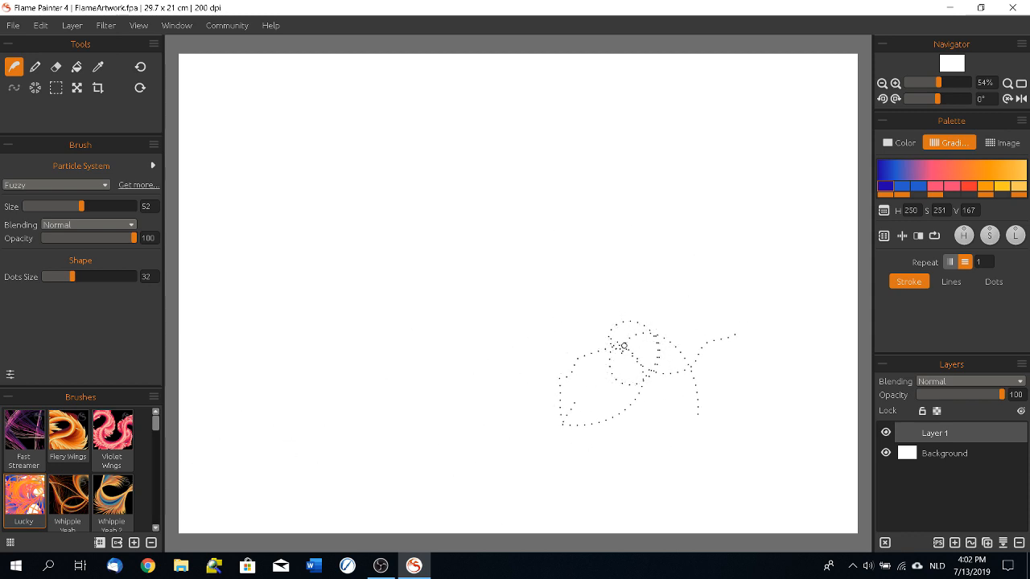
left_click(105, 184)
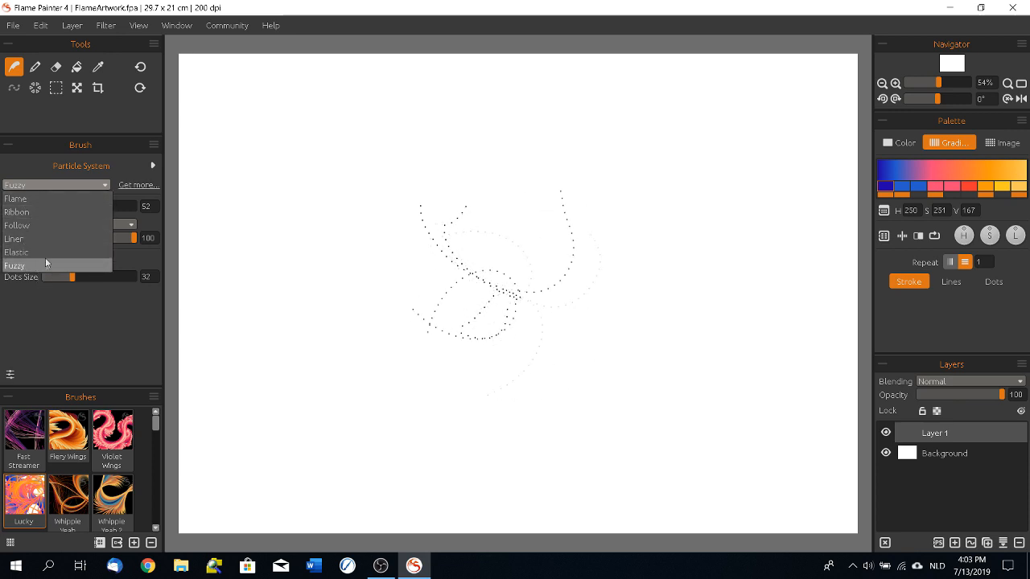
left_click(518, 45)
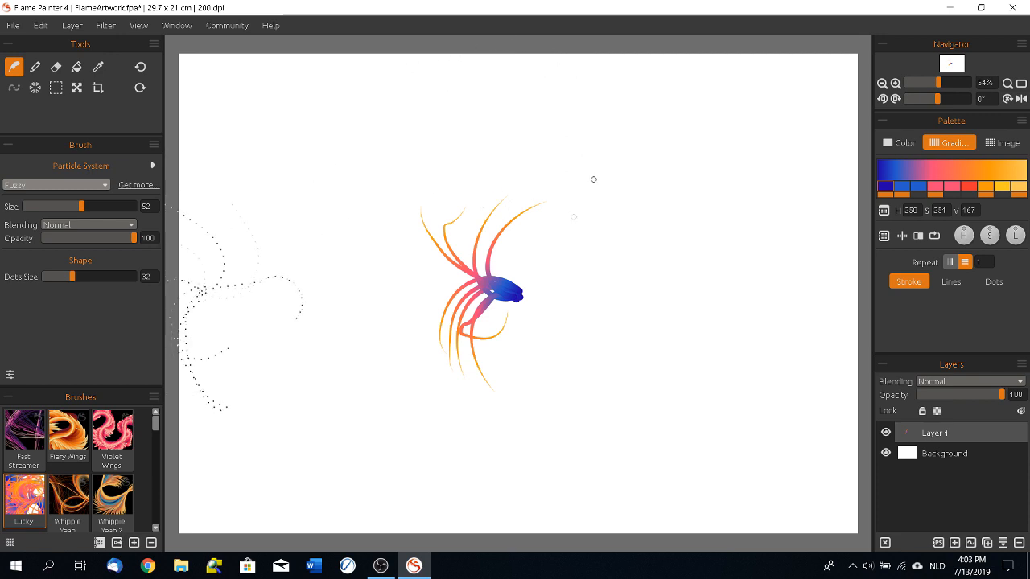
Step: Paint long winding strokes across the white canvas with the Lucky brush and its blue-to-orange gradient
left_click(602, 117)
left_click(248, 166)
mouse_move(331, 116)
left_mouse_down()
mouse_move(274, 298)
mouse_move(419, 482)
mouse_move(563, 314)
mouse_move(612, 338)
left_mouse_up()
mouse_move(647, 78)
left_mouse_down()
mouse_move(733, 79)
mouse_move(785, 145)
mouse_move(792, 230)
mouse_move(768, 355)
mouse_move(779, 437)
mouse_move(756, 498)
mouse_move(666, 430)
left_mouse_up()
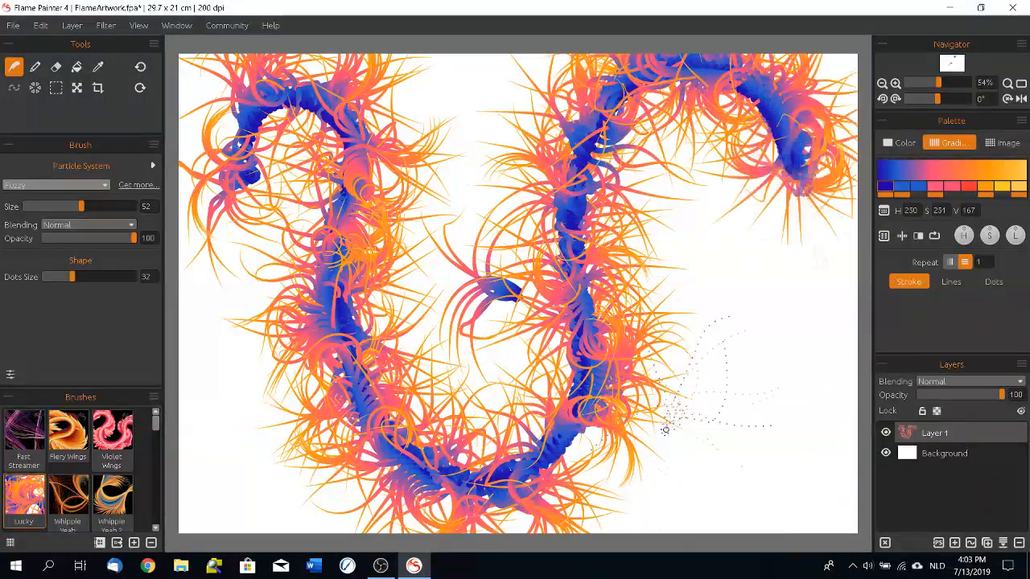
mouse_move(233, 431)
left_mouse_down()
mouse_move(246, 294)
mouse_move(442, 367)
mouse_move(772, 354)
left_mouse_up()
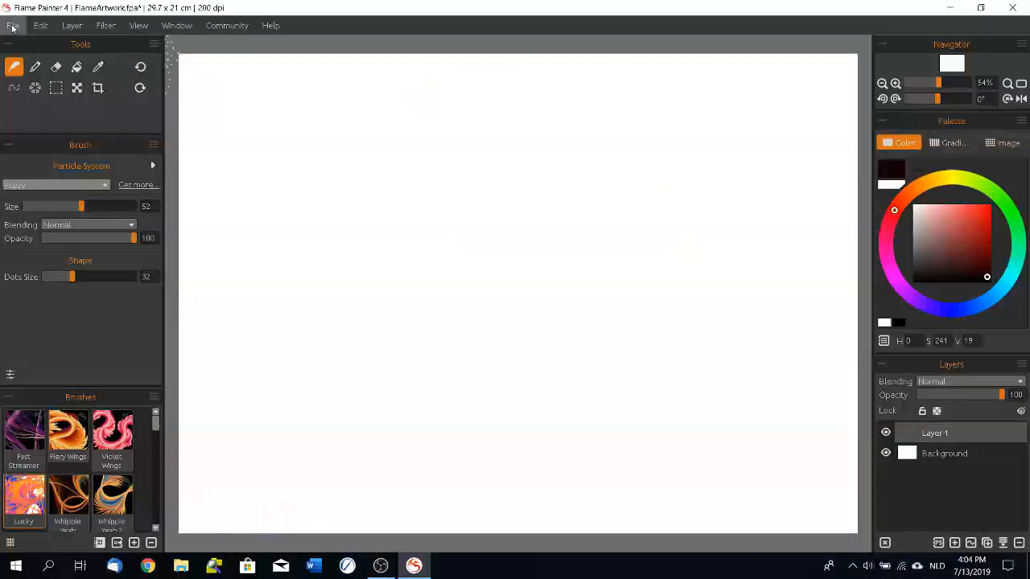
Step: Start a new A4 landscape artwork at 200 DPI with a white background, discarding the unsaved changes
left_click(13, 25)
left_click(24, 43)
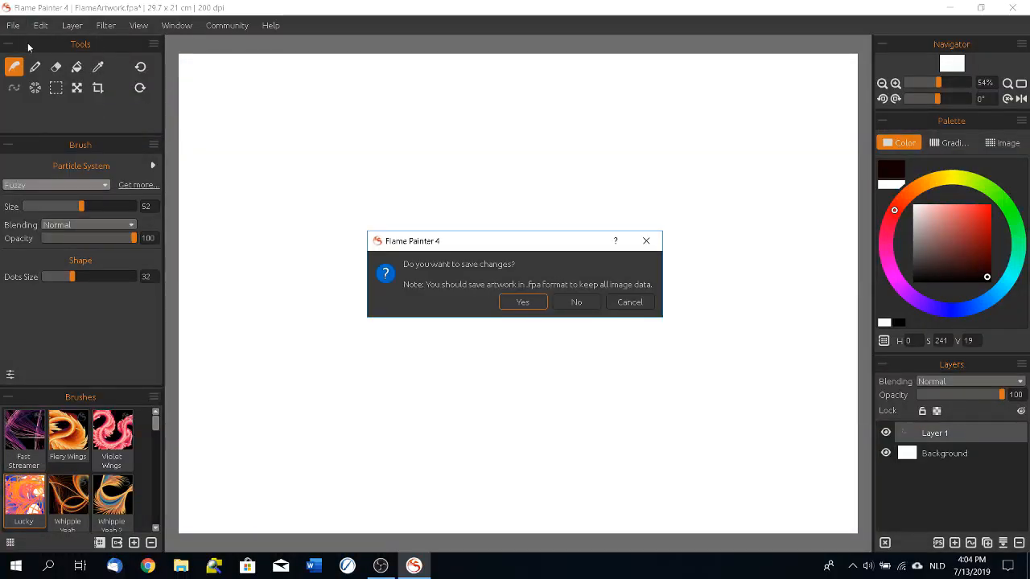
left_click(576, 301)
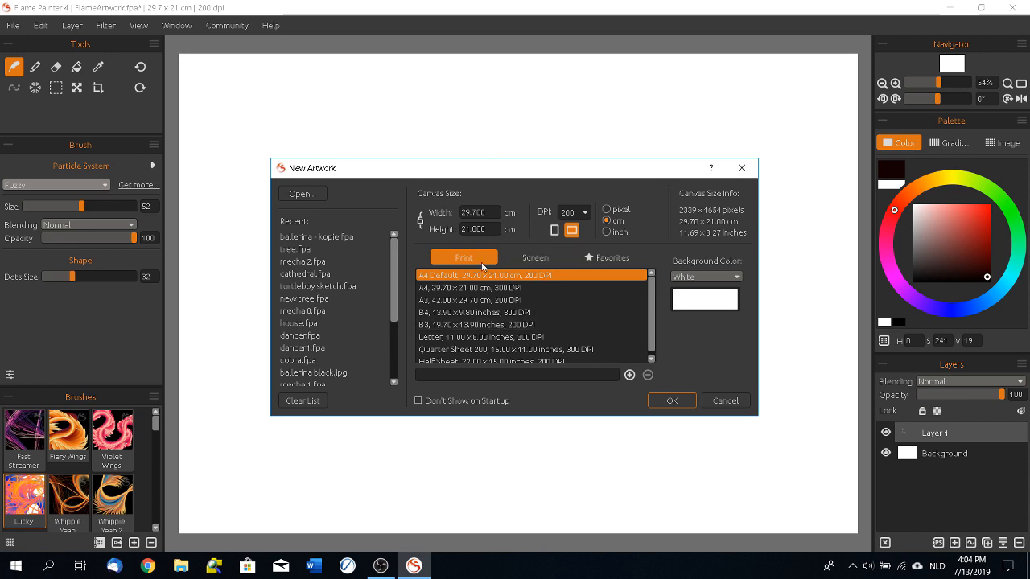
left_click(672, 400)
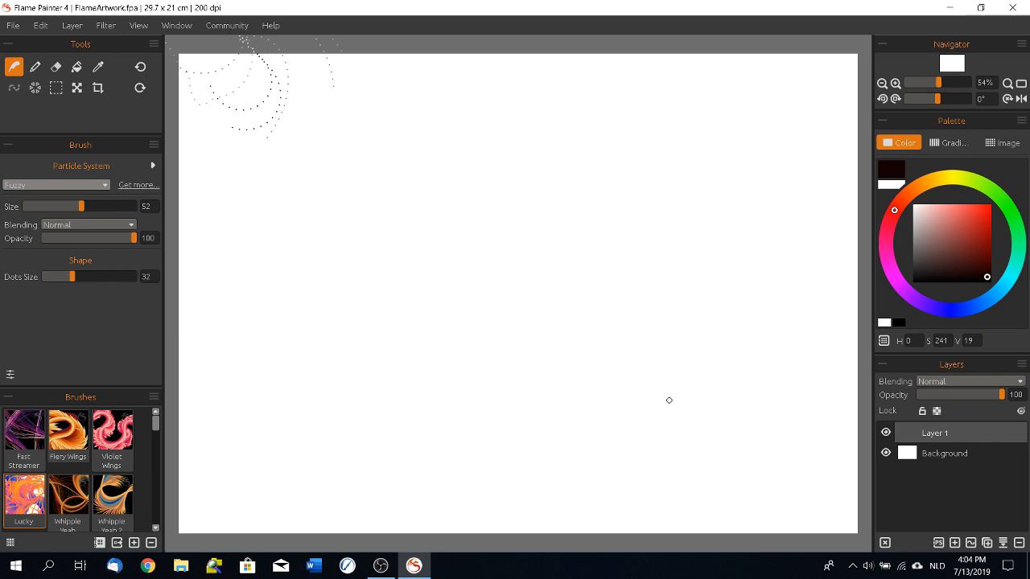
Step: Create another new A4 landscape artwork at 200 DPI, this time with a black background
left_click(12, 25)
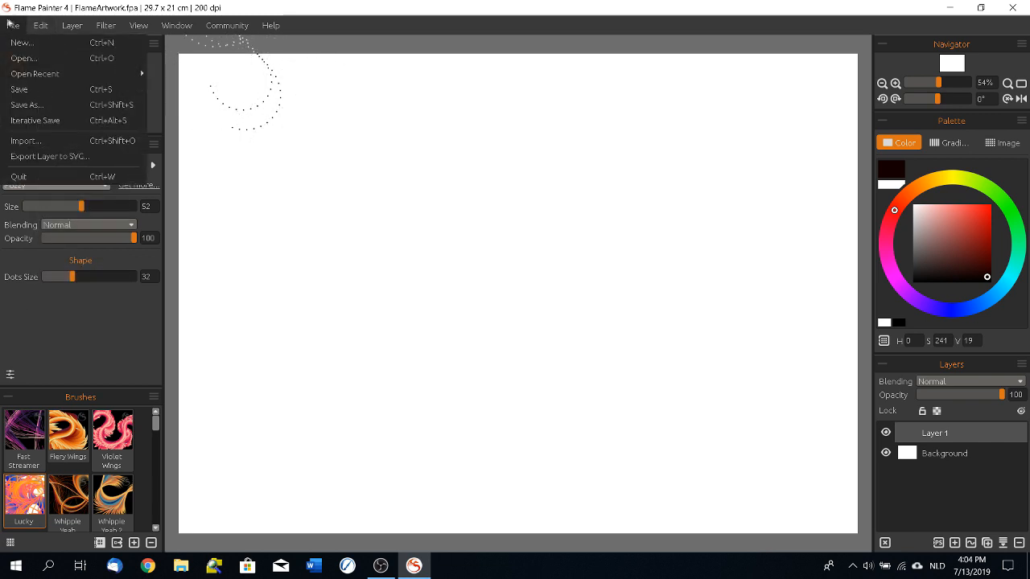
left_click(16, 45)
left_click(706, 277)
left_click(689, 292)
left_click(669, 400)
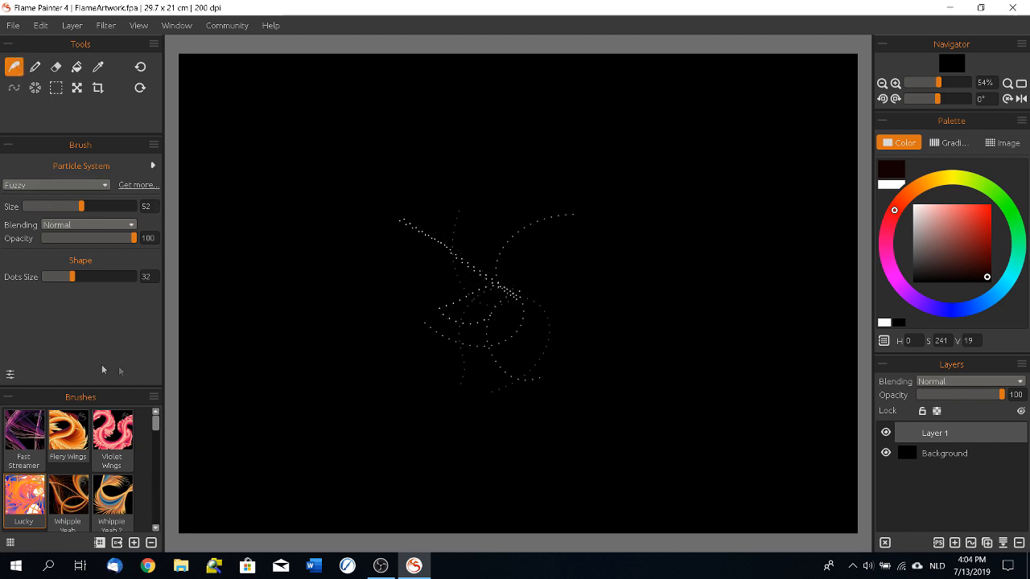
Step: Paint looping ribbon strokes over the whole black canvas with the Fast Streamer brush
left_click(112, 432)
left_click(22, 440)
mouse_move(236, 161)
left_mouse_down()
mouse_move(256, 109)
mouse_move(291, 132)
mouse_move(278, 266)
mouse_move(310, 356)
mouse_move(409, 358)
mouse_move(413, 294)
mouse_move(335, 212)
mouse_move(355, 100)
mouse_move(443, 114)
mouse_move(445, 206)
mouse_move(488, 282)
mouse_move(440, 416)
mouse_move(461, 510)
mouse_move(618, 500)
mouse_move(679, 396)
mouse_move(591, 227)
mouse_move(577, 95)
mouse_move(687, 73)
mouse_move(732, 156)
mouse_move(689, 234)
mouse_move(497, 191)
mouse_move(288, 209)
mouse_move(227, 309)
mouse_move(323, 401)
mouse_move(478, 415)
mouse_move(638, 350)
mouse_move(736, 102)
mouse_move(814, 130)
mouse_move(797, 269)
mouse_move(700, 407)
mouse_move(569, 477)
mouse_move(441, 365)
mouse_move(289, 305)
mouse_move(190, 403)
mouse_move(258, 504)
mouse_move(388, 457)
mouse_move(459, 317)
mouse_move(481, 181)
mouse_move(590, 103)
mouse_move(652, 200)
left_mouse_up()
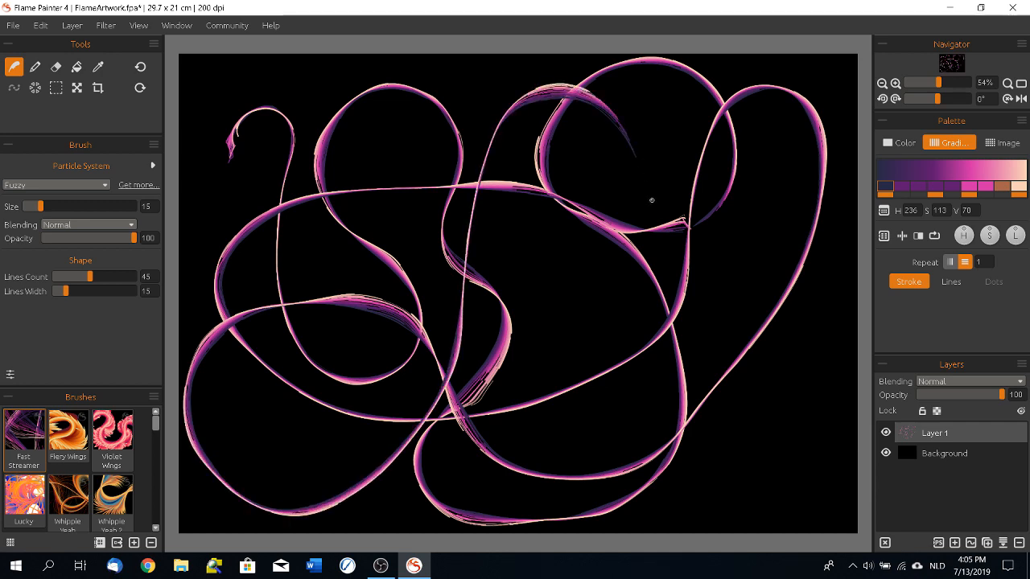
Step: Paint curved, feathery orange strokes over the middle of the canvas with the Fiery Wings brush
left_click(68, 434)
mouse_move(448, 231)
left_mouse_down()
mouse_move(395, 199)
mouse_move(282, 215)
mouse_move(517, 258)
mouse_move(447, 241)
mouse_move(465, 239)
mouse_move(457, 242)
mouse_move(507, 160)
mouse_move(569, 142)
mouse_move(614, 165)
mouse_move(631, 201)
left_mouse_up()
mouse_move(462, 307)
left_mouse_down()
mouse_move(431, 294)
mouse_move(261, 342)
mouse_move(471, 318)
mouse_move(537, 486)
left_mouse_up()
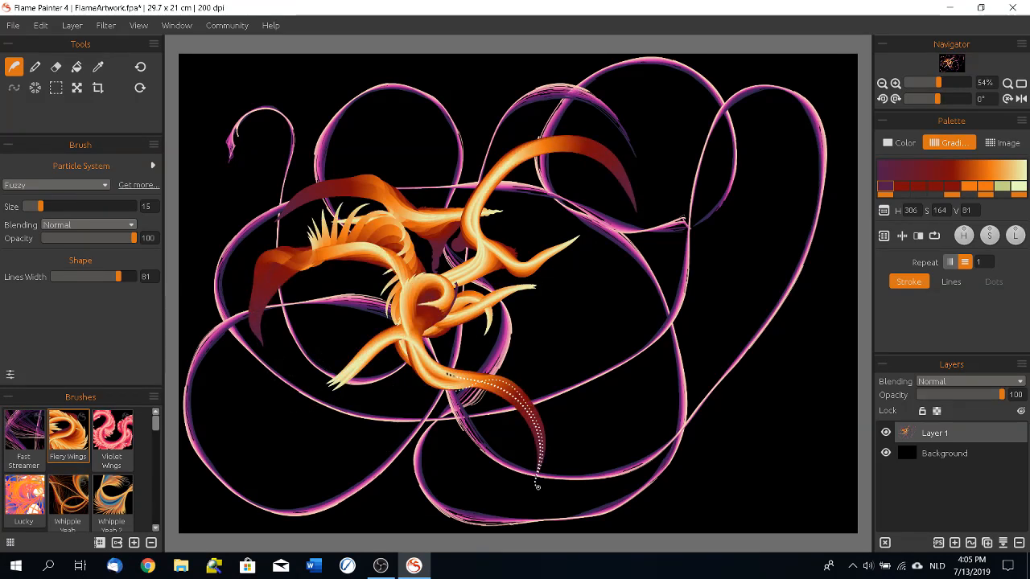
Step: Clear the layer and draw looping freehand lines in white with the Pen tool
left_click(885, 542)
left_click(34, 67)
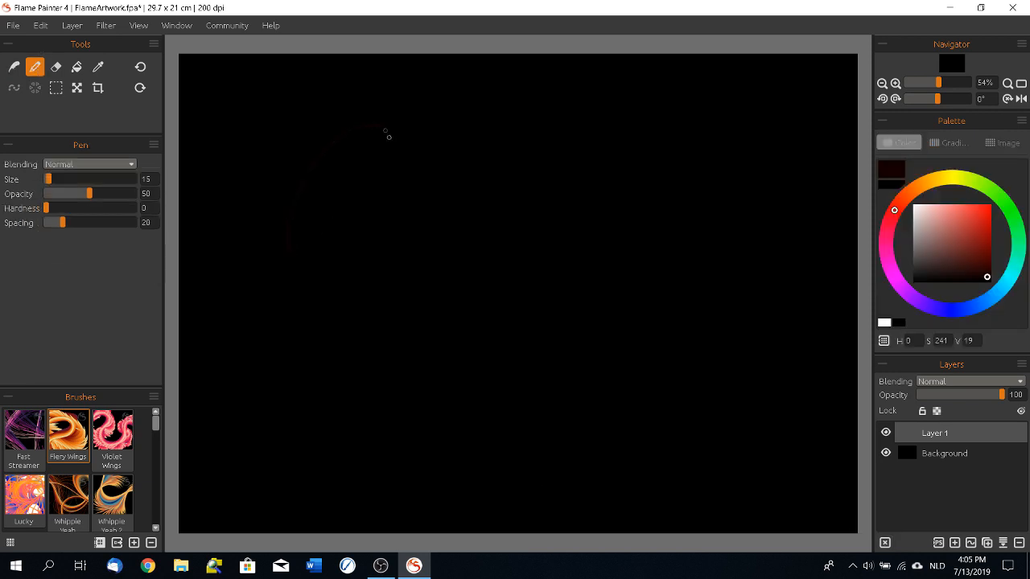
left_click_drag(987, 280, 898, 195)
mouse_move(274, 308)
left_mouse_down()
mouse_move(352, 224)
mouse_move(396, 356)
left_mouse_up()
mouse_move(398, 299)
left_mouse_down()
mouse_move(421, 144)
mouse_move(510, 114)
mouse_move(385, 352)
mouse_move(435, 466)
mouse_move(599, 393)
mouse_move(368, 167)
mouse_move(658, 373)
left_mouse_up()
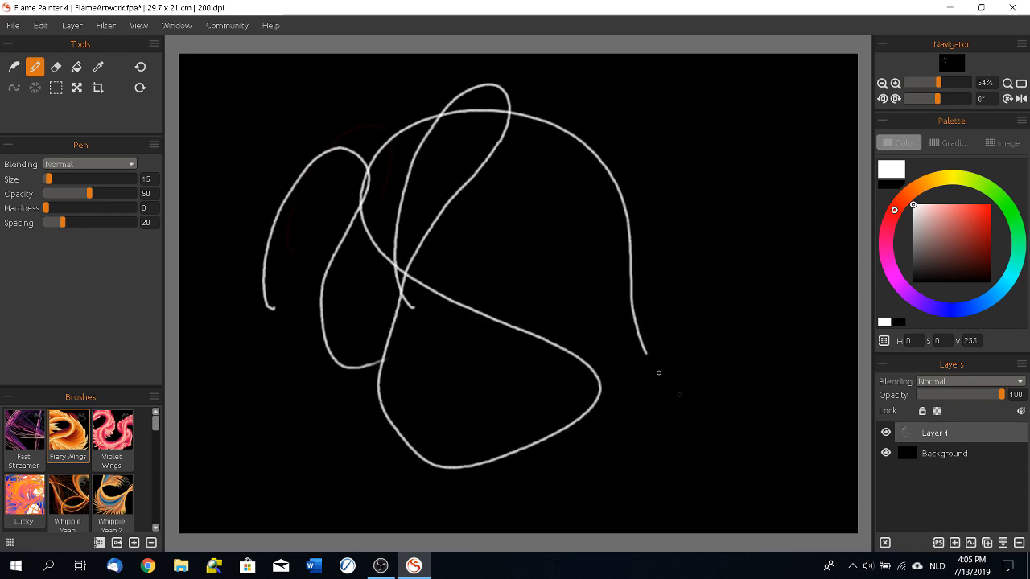
Step: Erase short stretches of the white pen lines and view the Fill and Pick Color tool settings
left_click(57, 69)
mouse_move(536, 137)
left_mouse_down()
mouse_move(588, 141)
mouse_move(602, 195)
mouse_move(662, 227)
mouse_move(679, 326)
left_mouse_up()
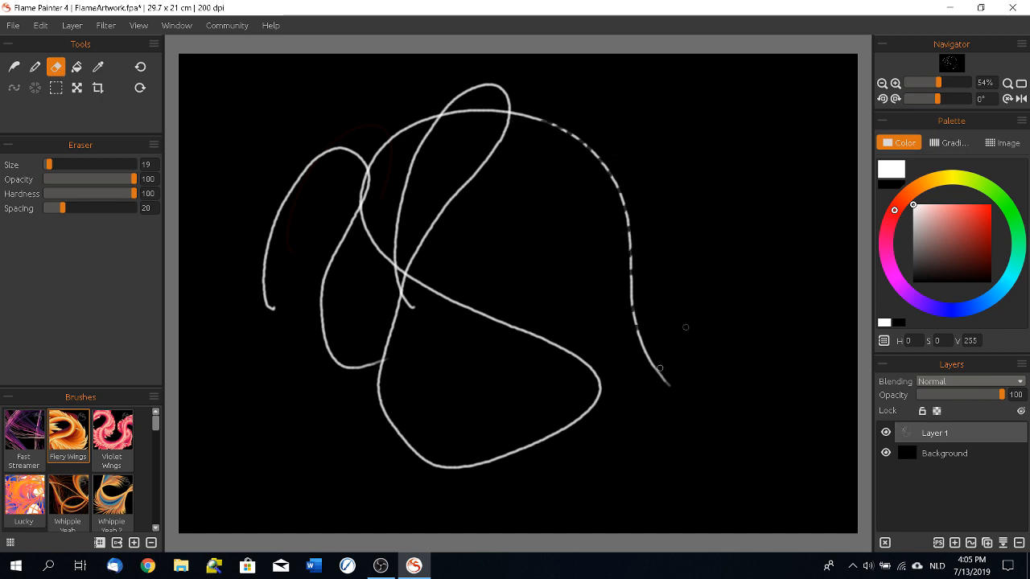
left_click(78, 66)
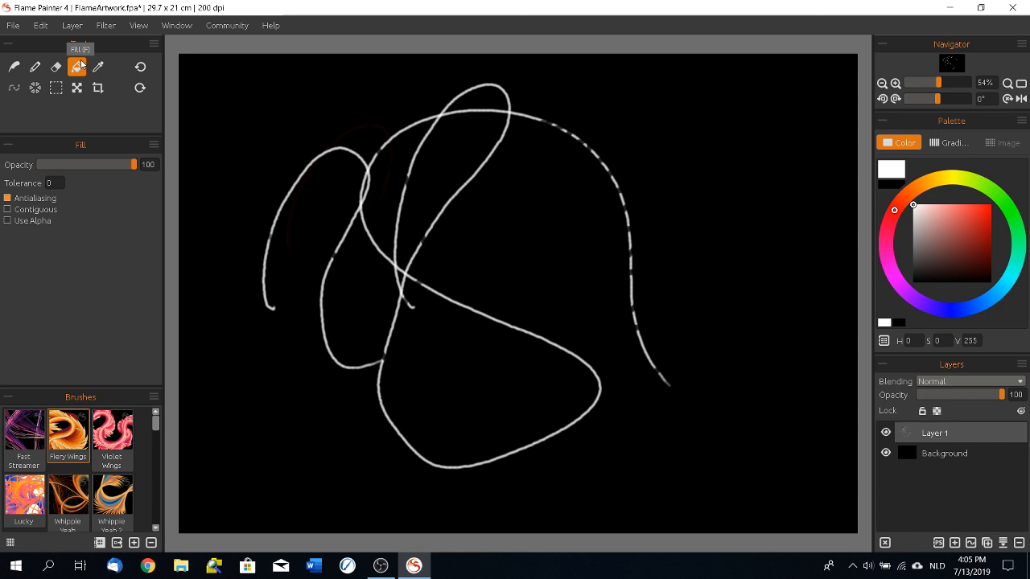
left_click(98, 66)
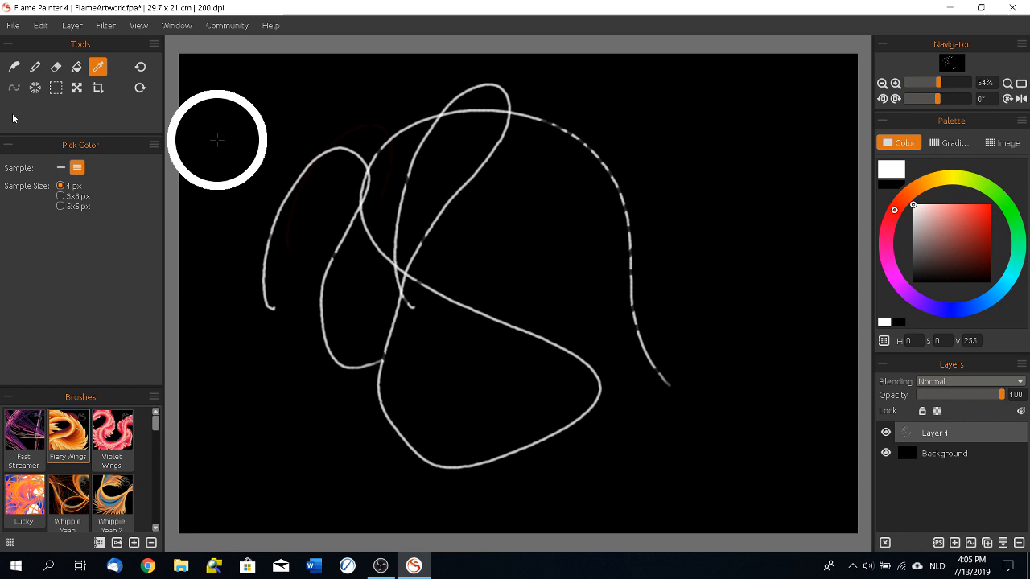
Step: Return to the Brush tool, clear the pen lines from the layer and view the particle system types
left_click(13, 68)
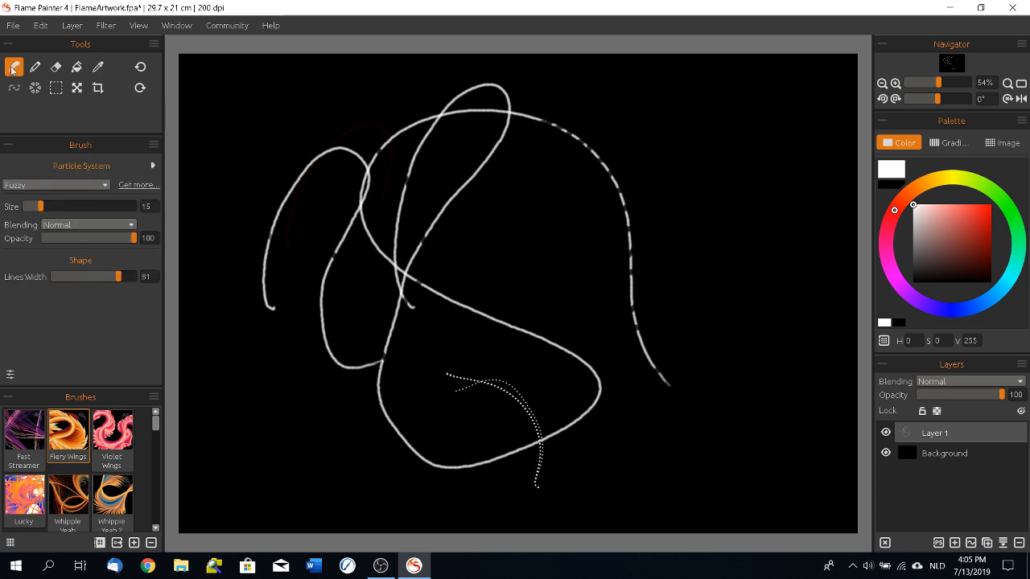
left_click(78, 185)
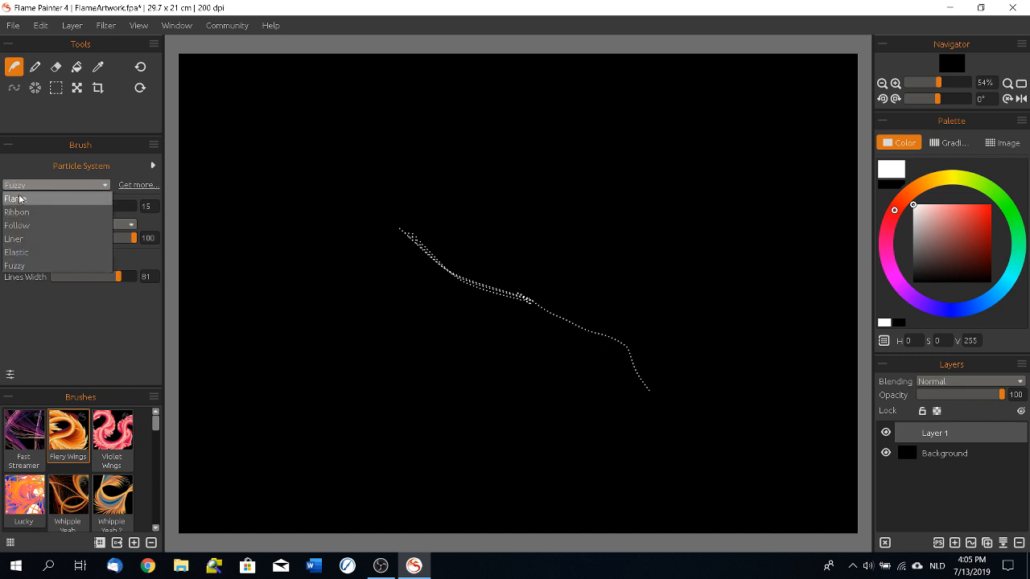
left_click(26, 226)
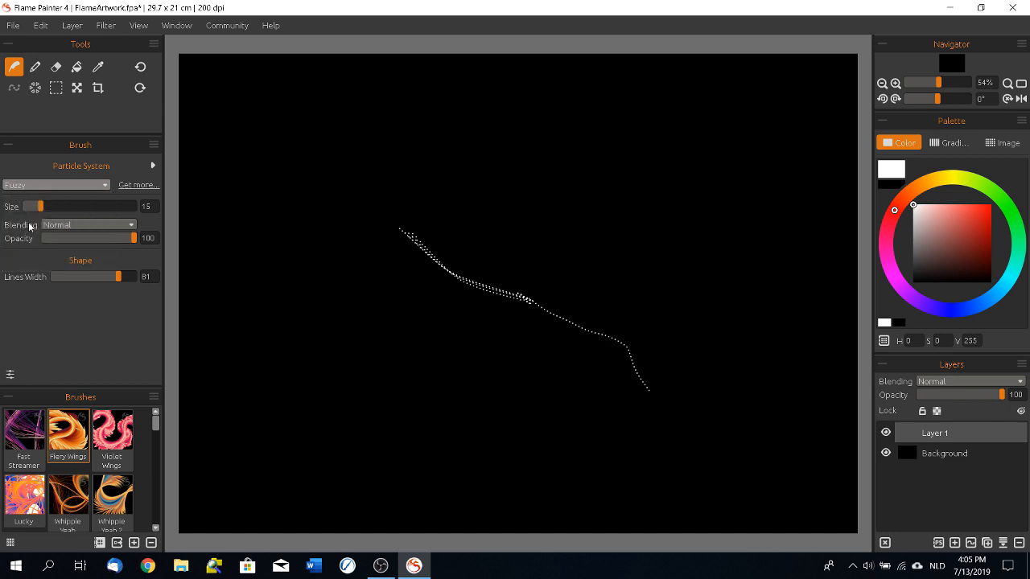
Step: Select the Fireball brush and paint a short streak and a long curved trail with a glowing head
left_click_drag(157, 433, 155, 507)
left_click(113, 434)
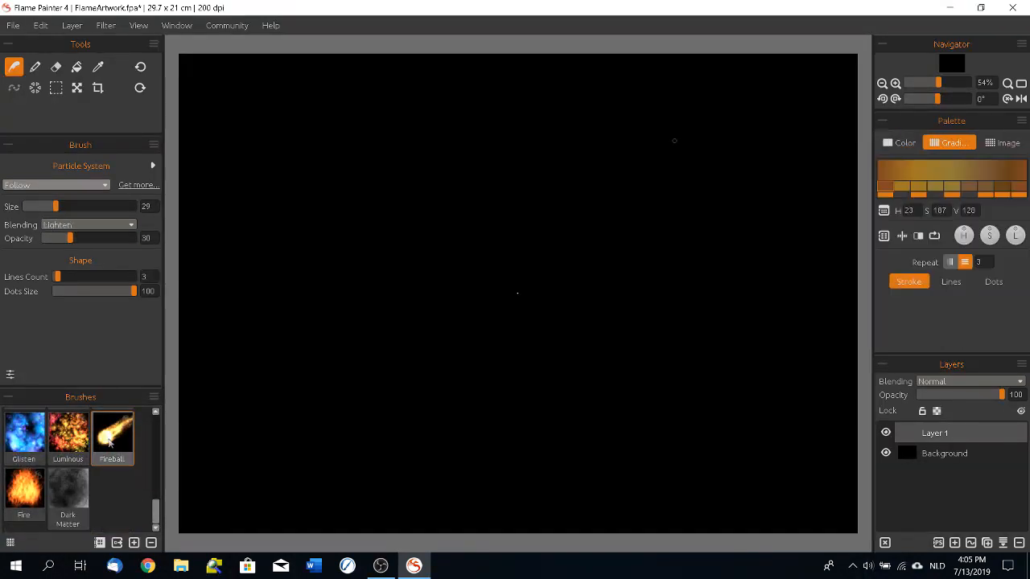
mouse_move(736, 91)
left_mouse_down()
mouse_move(630, 132)
mouse_move(455, 304)
mouse_move(271, 512)
left_mouse_up()
mouse_move(307, 279)
left_mouse_down()
mouse_move(327, 152)
mouse_move(487, 166)
mouse_move(507, 201)
mouse_move(507, 170)
mouse_move(344, 158)
mouse_move(302, 280)
left_mouse_up()
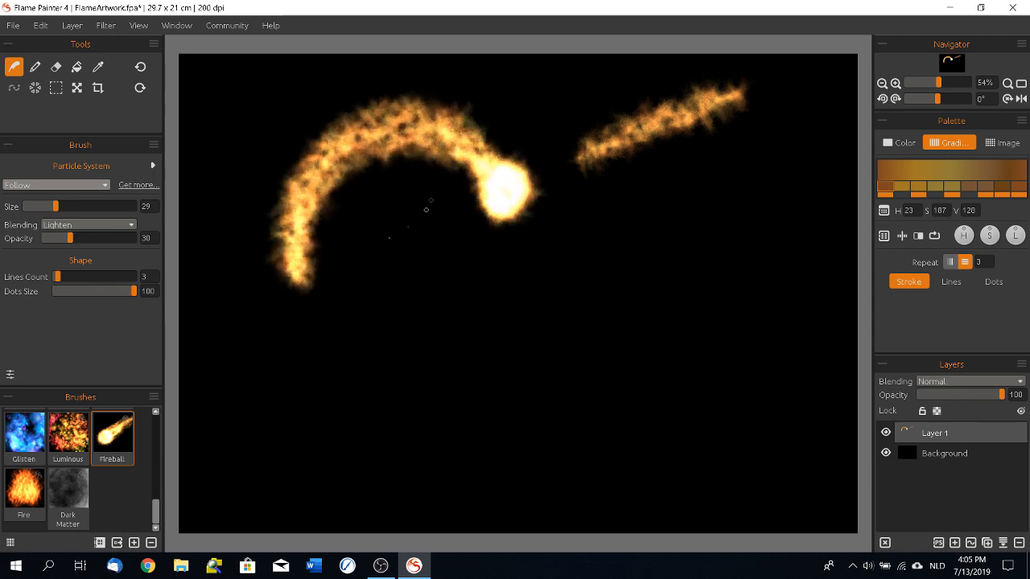
mouse_move(400, 157)
left_mouse_down()
mouse_move(300, 224)
mouse_move(291, 321)
mouse_move(196, 363)
left_mouse_up()
mouse_move(260, 348)
left_mouse_down()
mouse_move(434, 154)
mouse_move(492, 164)
mouse_move(497, 193)
left_mouse_up()
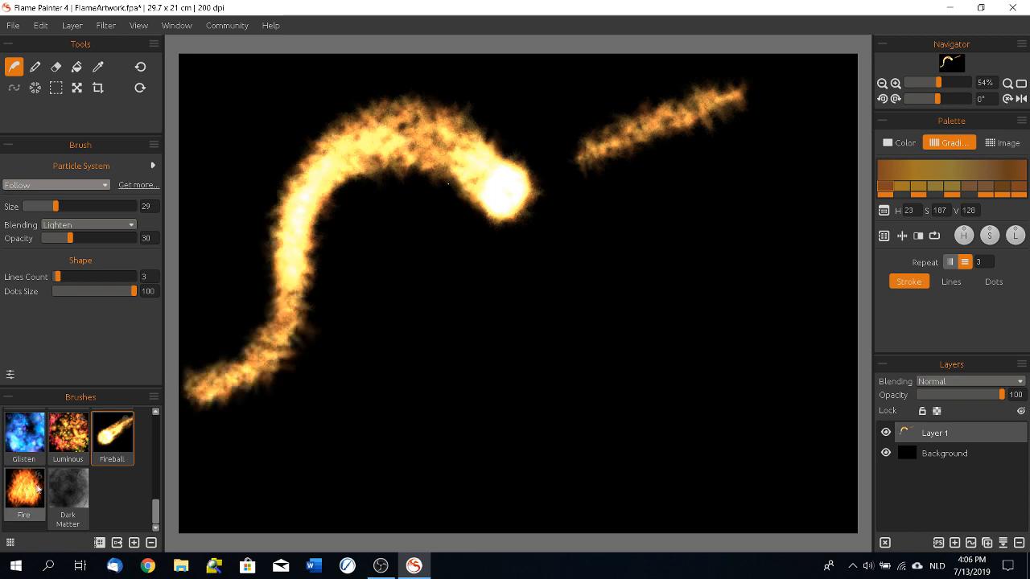
Step: Paint a flame in the lower middle with the Fire brush and a yellow-to-red patch beside it with the Luminous brush
left_click(24, 494)
mouse_move(472, 390)
left_mouse_down()
mouse_move(473, 362)
mouse_move(505, 327)
mouse_move(498, 395)
mouse_move(508, 376)
mouse_move(547, 405)
mouse_move(487, 362)
mouse_move(465, 422)
mouse_move(518, 425)
mouse_move(507, 388)
mouse_move(554, 423)
mouse_move(552, 390)
left_mouse_up()
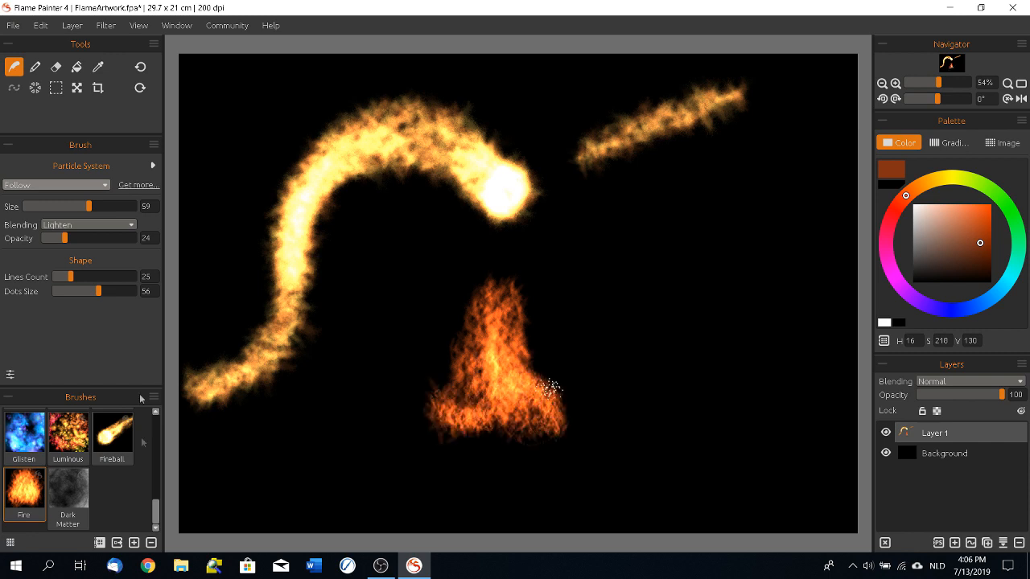
left_click(68, 434)
mouse_move(809, 211)
left_mouse_down()
mouse_move(793, 273)
mouse_move(795, 340)
mouse_move(731, 364)
mouse_move(868, 218)
left_mouse_up()
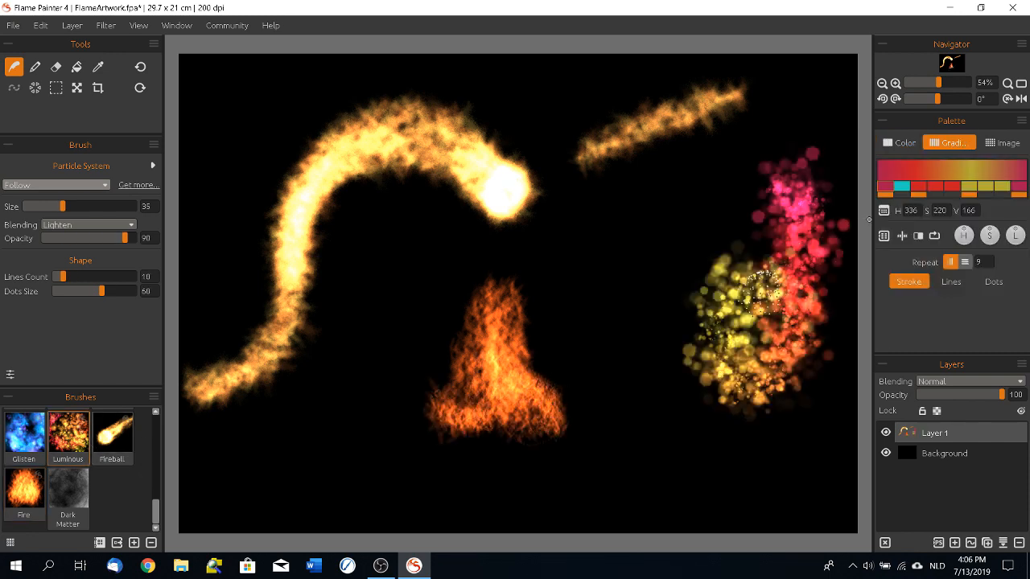
Step: Select the Glisten brush and paint blue sparkling strokes around the flame and along the canvas's upper edge
left_click(24, 438)
mouse_move(636, 248)
left_mouse_down()
mouse_move(637, 302)
mouse_move(668, 403)
mouse_move(662, 430)
left_mouse_up()
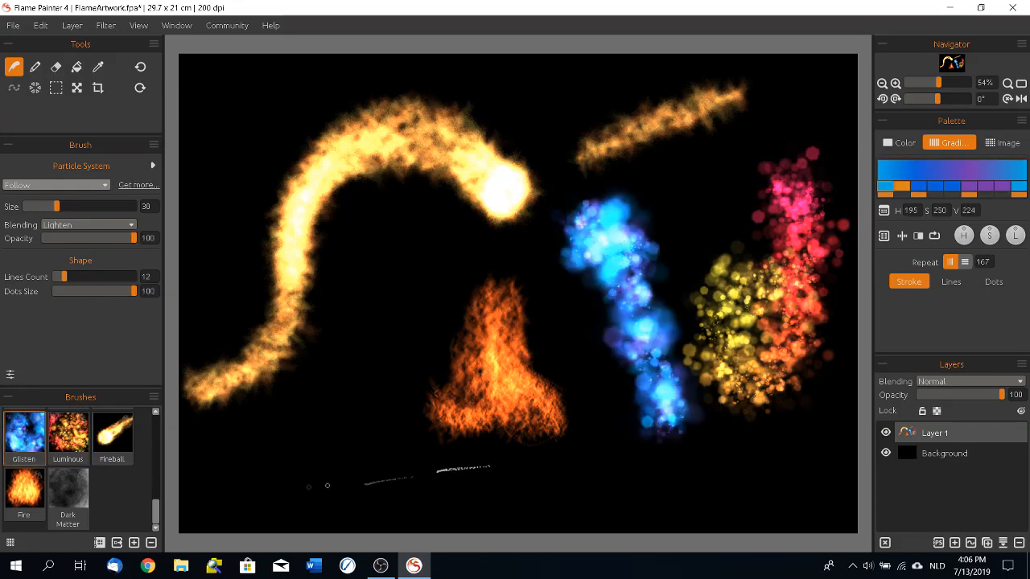
left_click_drag(288, 467, 386, 354)
mouse_move(231, 78)
left_mouse_down()
mouse_move(218, 211)
mouse_move(287, 92)
mouse_move(351, 114)
left_mouse_up()
left_click_drag(526, 92, 828, 89)
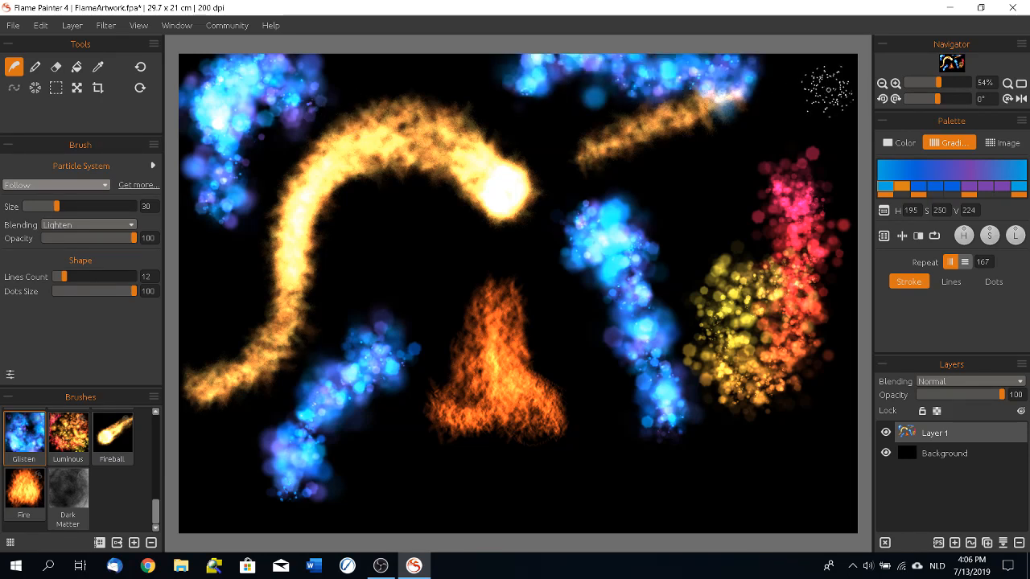
Step: Paint a wide Glisten band along the lower canvas at size 97, and a thin scribble at a very small size
left_click_drag(123, 207, 18, 209)
mouse_move(734, 476)
left_mouse_down()
mouse_move(813, 483)
mouse_move(837, 371)
mouse_move(724, 387)
mouse_move(258, 519)
mouse_move(238, 491)
left_mouse_up()
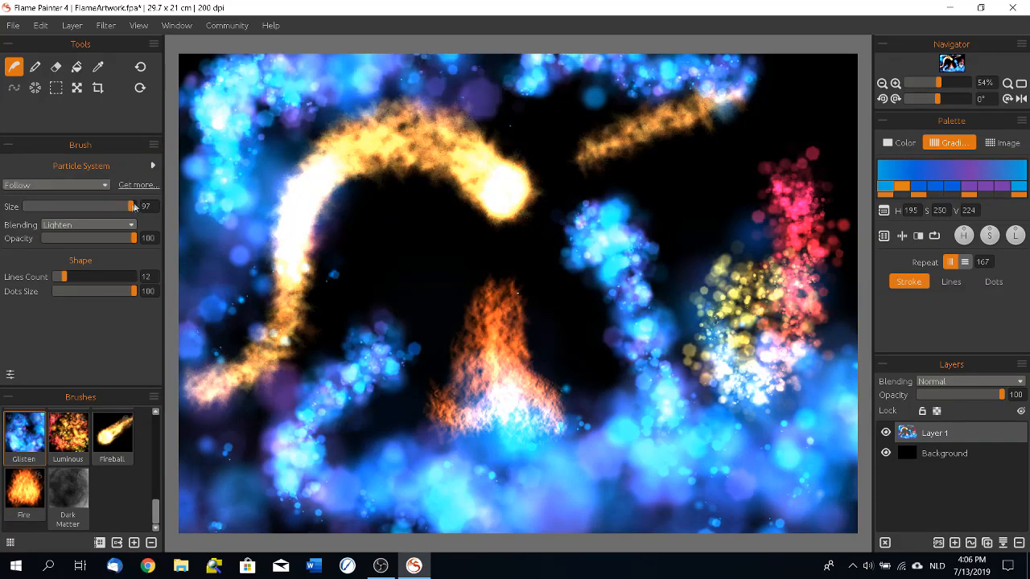
left_click_drag(51, 218, 23, 228)
mouse_move(768, 123)
left_mouse_down()
mouse_move(721, 218)
mouse_move(691, 170)
mouse_move(710, 193)
mouse_move(697, 242)
mouse_move(721, 199)
left_mouse_up()
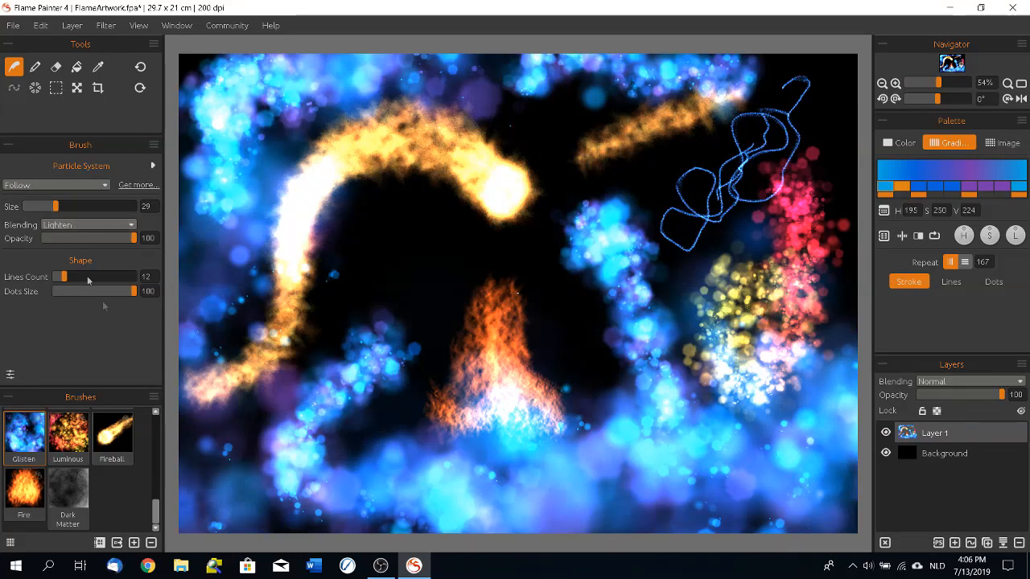
Step: Set the Glisten brush's blending to Darken and paint dark blue patches over the band along the lower canvas
left_click(88, 226)
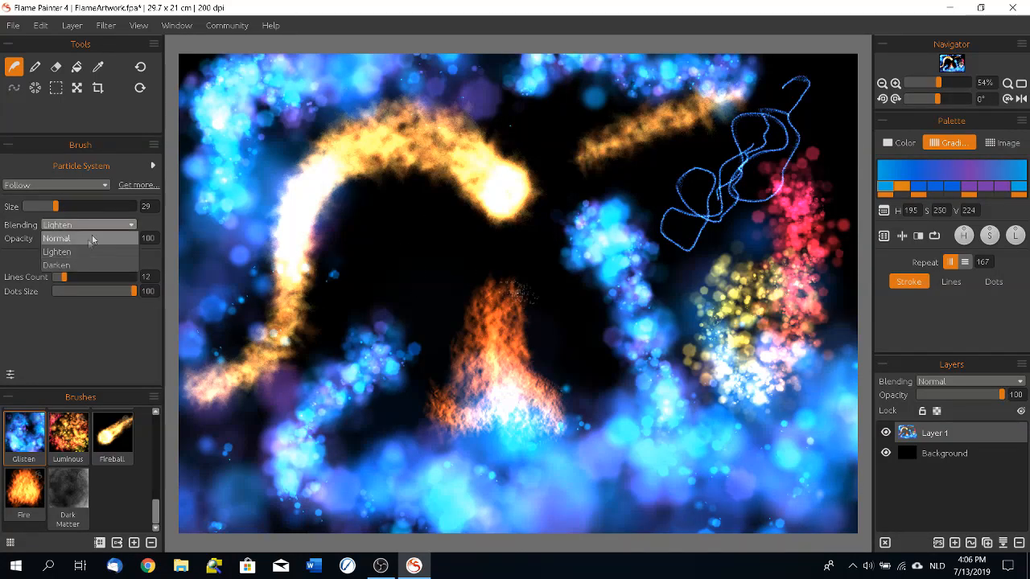
left_click(83, 272)
mouse_move(503, 191)
left_mouse_down()
mouse_move(500, 219)
mouse_move(515, 207)
left_mouse_up()
mouse_move(655, 459)
left_mouse_down()
mouse_move(736, 475)
mouse_move(805, 391)
mouse_move(725, 491)
mouse_move(569, 519)
mouse_move(499, 503)
mouse_move(338, 505)
left_mouse_up()
Step: Set the brush blending to Normal and paint blue and purple patches over the middle of the artwork
left_click(93, 223)
left_click(88, 237)
mouse_move(370, 281)
left_mouse_down()
mouse_move(398, 246)
mouse_move(406, 294)
mouse_move(513, 328)
mouse_move(531, 238)
mouse_move(498, 252)
mouse_move(553, 325)
mouse_move(570, 391)
mouse_move(612, 100)
mouse_move(628, 373)
mouse_move(653, 402)
left_mouse_up()
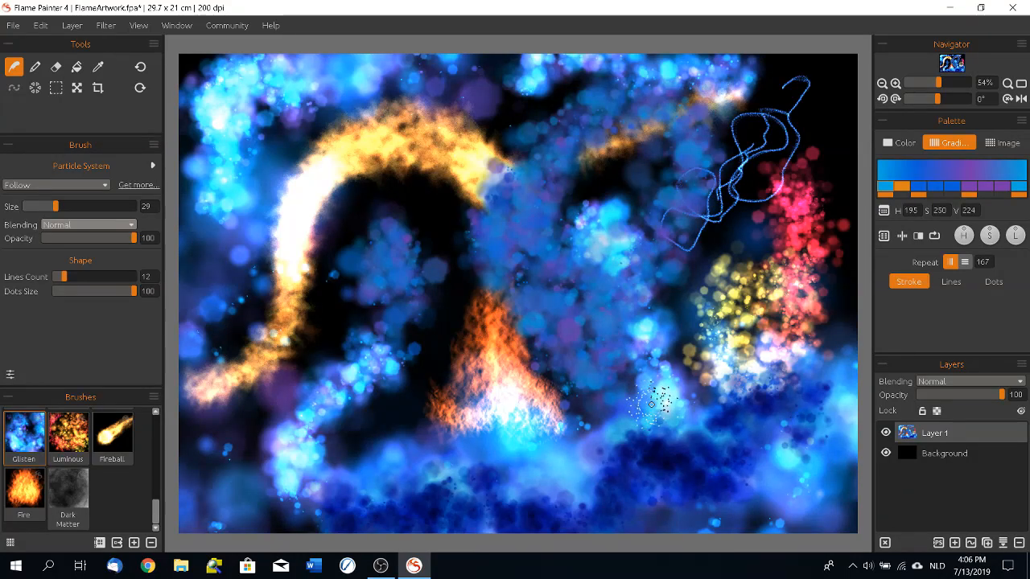
Step: Clear the layer and paint two wavy Glisten strokes across the canvas, the lower one with Lines Count 100
key("Delete")
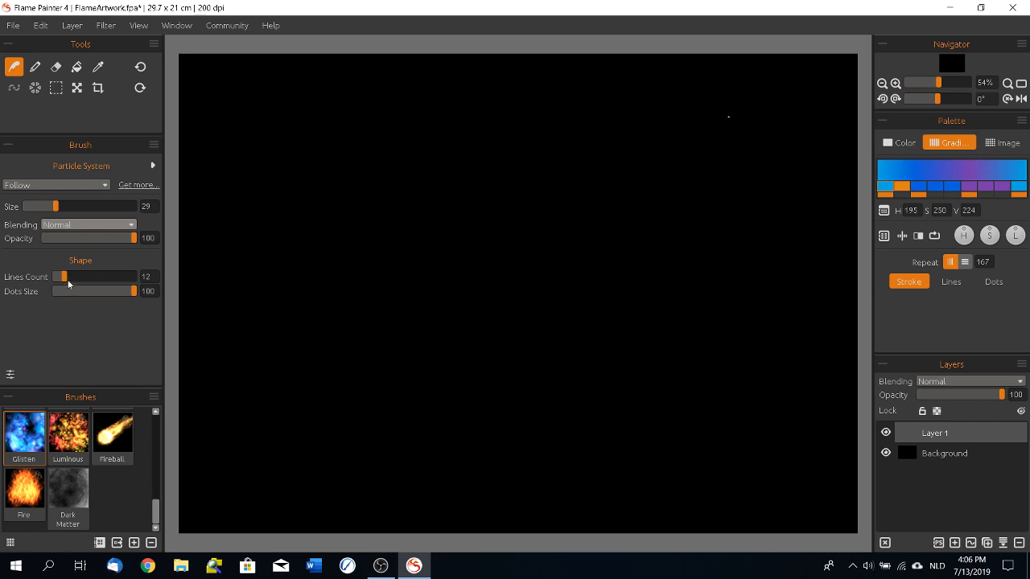
mouse_move(216, 147)
left_mouse_down()
mouse_move(273, 89)
mouse_move(432, 218)
mouse_move(671, 138)
mouse_move(740, 170)
left_mouse_up()
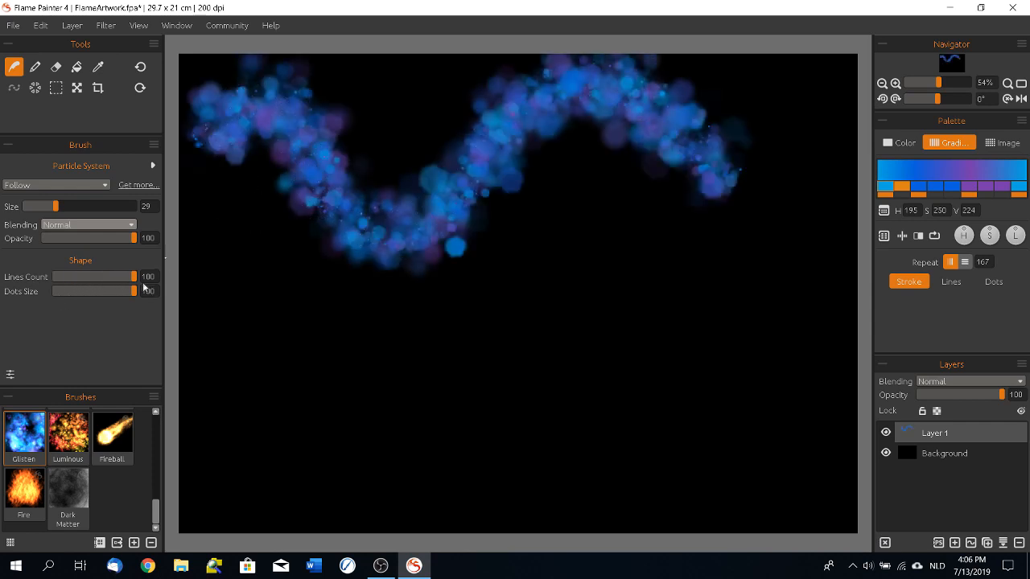
mouse_move(213, 387)
left_mouse_down()
mouse_move(236, 330)
mouse_move(257, 318)
mouse_move(303, 397)
mouse_move(360, 351)
mouse_move(413, 356)
mouse_move(448, 377)
mouse_move(532, 342)
mouse_move(560, 398)
mouse_move(635, 413)
mouse_move(657, 338)
mouse_move(719, 271)
mouse_move(780, 354)
left_mouse_up()
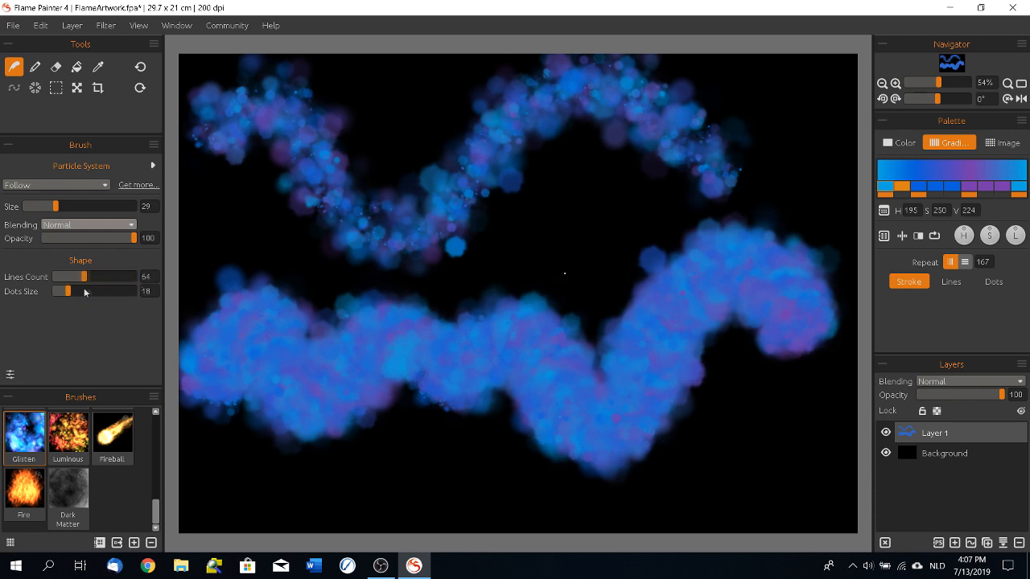
Step: Set Dots Size to 18 and Lines Count to 50 and paint finely speckled strokes around the lower wavy band
mouse_move(565, 234)
left_mouse_down()
mouse_move(574, 207)
mouse_move(616, 271)
mouse_move(801, 132)
mouse_move(822, 148)
left_mouse_up()
left_click_drag(771, 399, 721, 355)
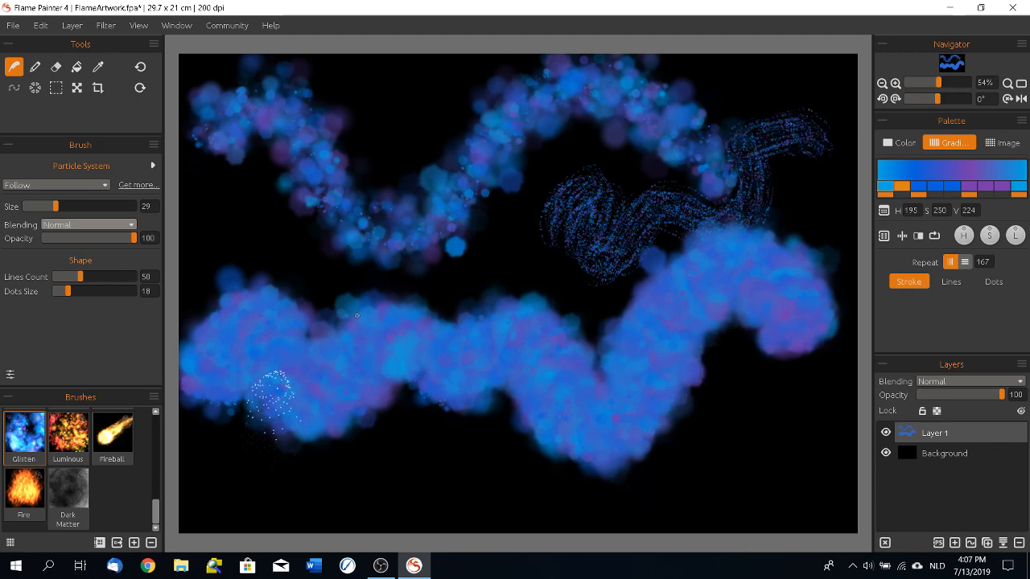
Step: Open the Brush Creator to look over the Glisten brush's detailed settings, and close it
left_click(10, 375)
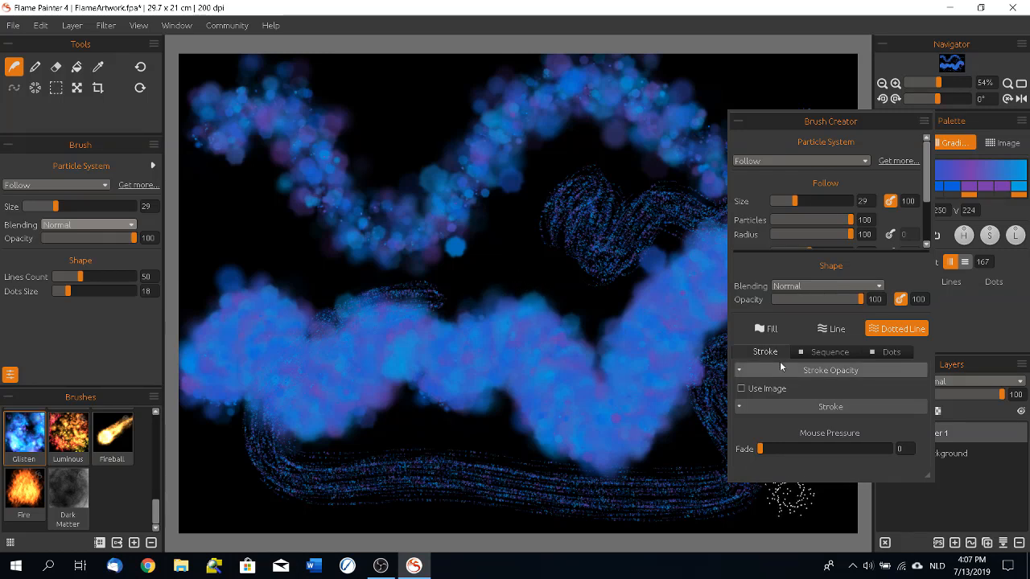
left_click(922, 121)
left_click(905, 192)
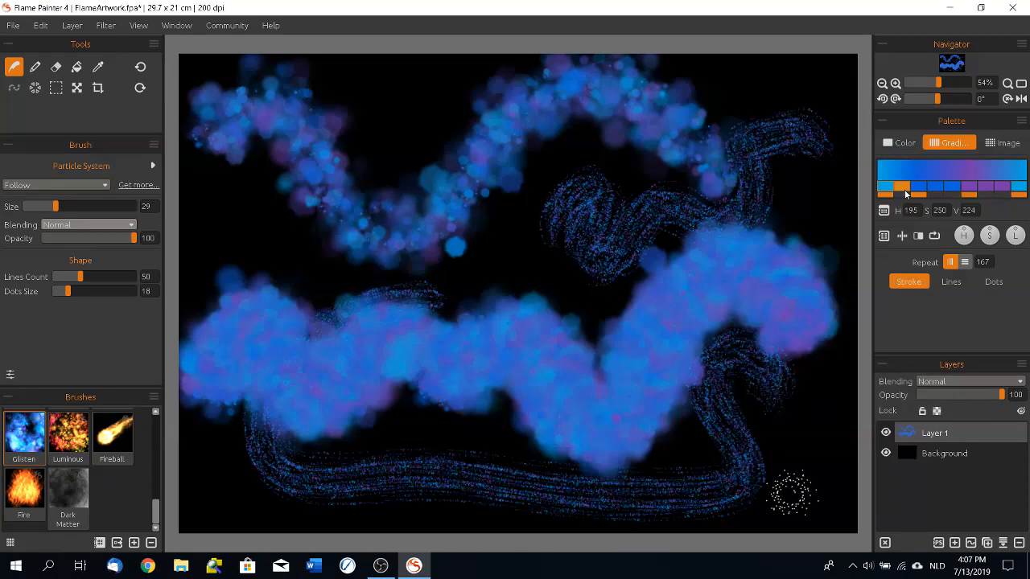
Step: Clear the layer and switch the particle system to Ribbon, going to the first presets in the brush library
left_click(885, 544)
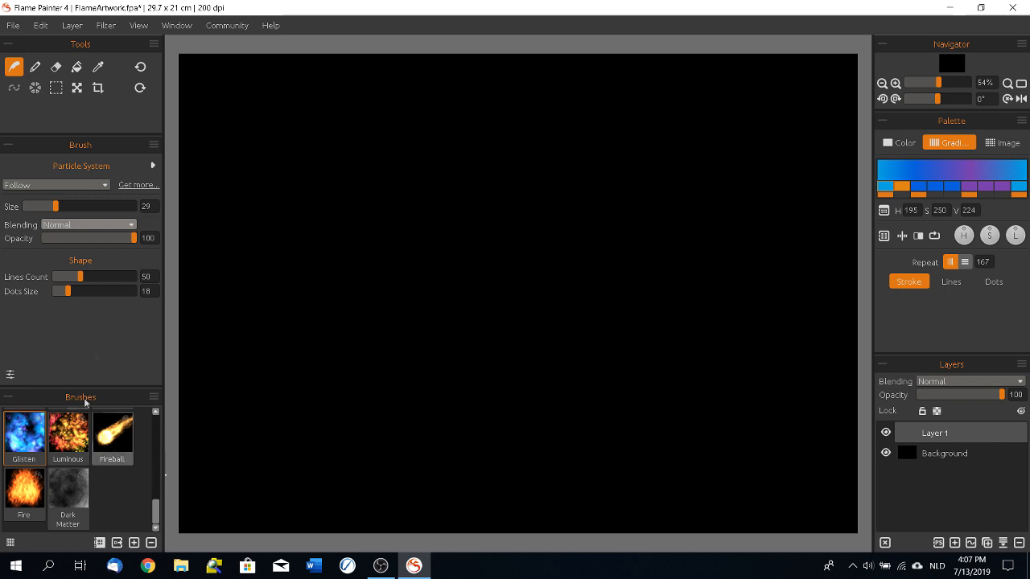
left_click(32, 185)
left_click(26, 211)
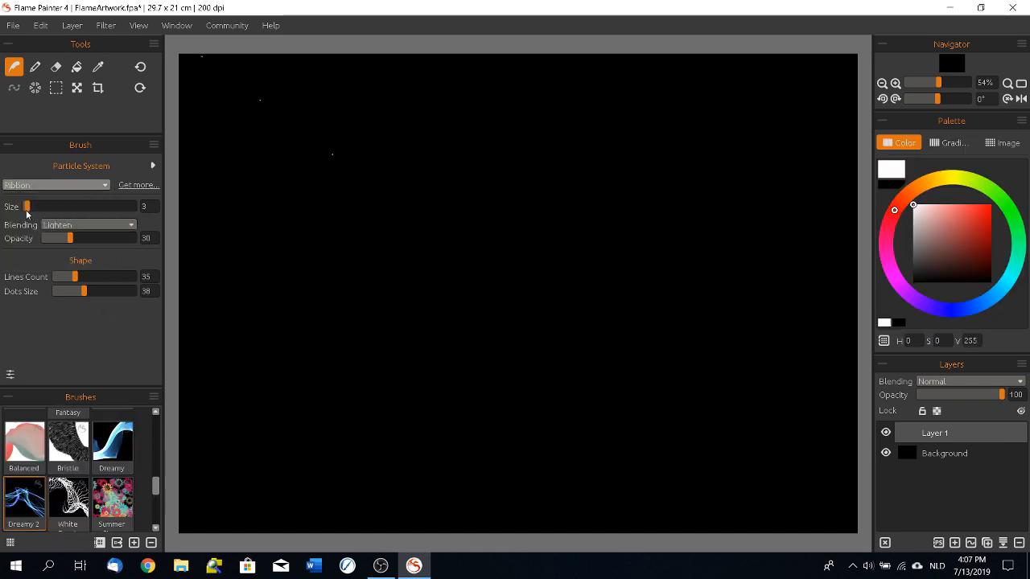
left_click_drag(156, 488, 159, 423)
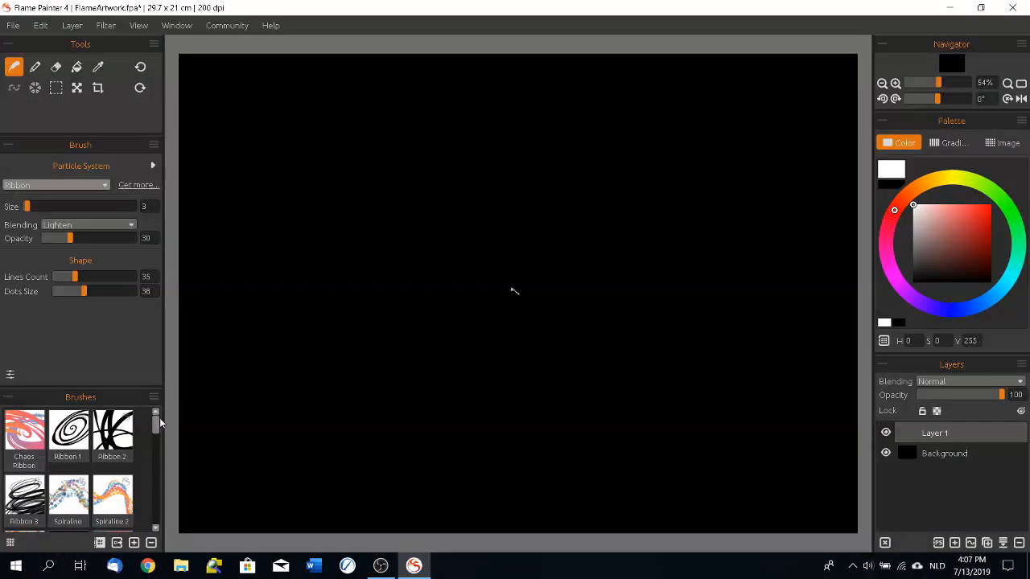
Step: Paint sweeping, looping strokes across the canvas with the Chaos Ribbon brush
left_click(22, 440)
mouse_move(246, 75)
left_mouse_down()
mouse_move(271, 221)
mouse_move(379, 472)
mouse_move(399, 493)
left_mouse_up()
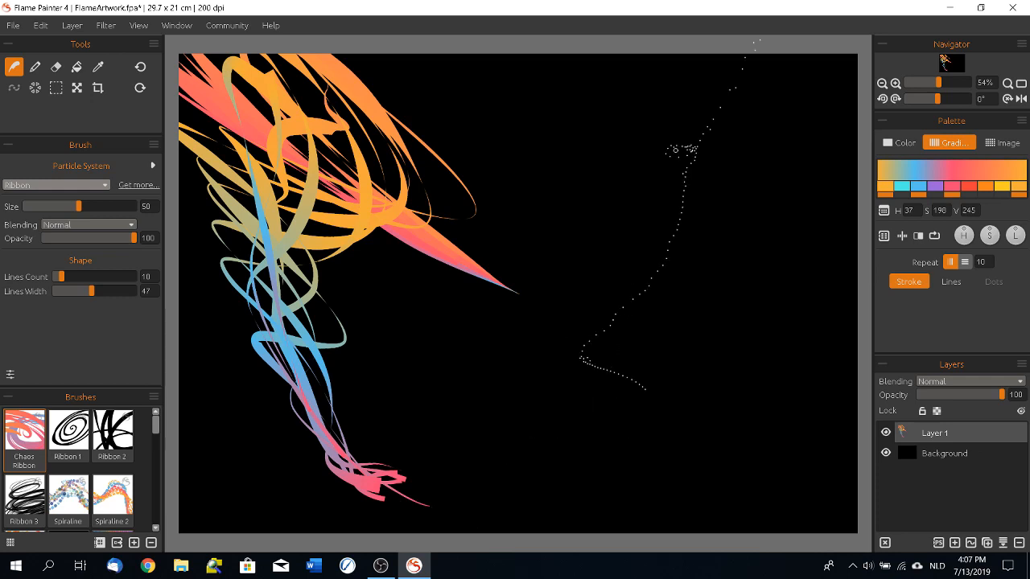
mouse_move(778, 88)
left_mouse_down()
mouse_move(724, 129)
mouse_move(759, 242)
mouse_move(644, 356)
mouse_move(236, 442)
mouse_move(485, 172)
mouse_move(418, 483)
mouse_move(724, 419)
mouse_move(644, 304)
left_mouse_up()
mouse_move(477, 72)
left_mouse_down()
mouse_move(648, 120)
mouse_move(708, 427)
mouse_move(779, 436)
left_mouse_up()
Step: Paint over the ribbons with long Spiraline strokes and looping dashed Spiraline 2 strokes
left_click(81, 501)
mouse_move(241, 503)
left_mouse_down()
mouse_move(853, 395)
mouse_move(193, 482)
mouse_move(185, 419)
mouse_move(458, 250)
mouse_move(635, 120)
left_mouse_up()
left_click(133, 489)
mouse_move(209, 418)
left_mouse_down()
mouse_move(419, 249)
mouse_move(563, 112)
mouse_move(620, 410)
mouse_move(768, 313)
mouse_move(716, 241)
left_mouse_up()
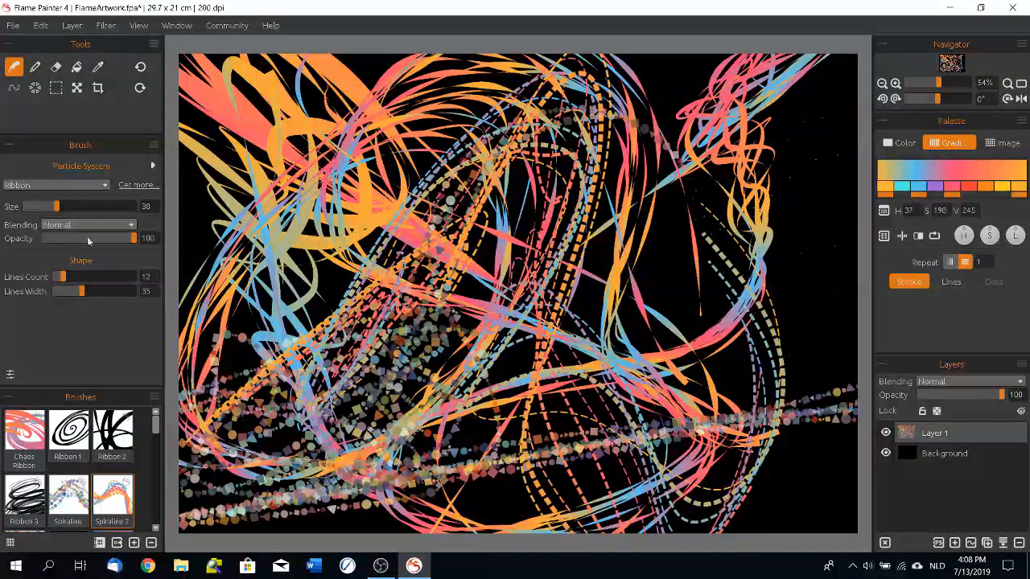
Step: Using the Follow system's Strings 2 brush, paint a black stroke and muted red (H 0, S 151, V 181) loops over the artwork
left_click(44, 185)
left_click(34, 232)
scroll(73, 467, "up", 10)
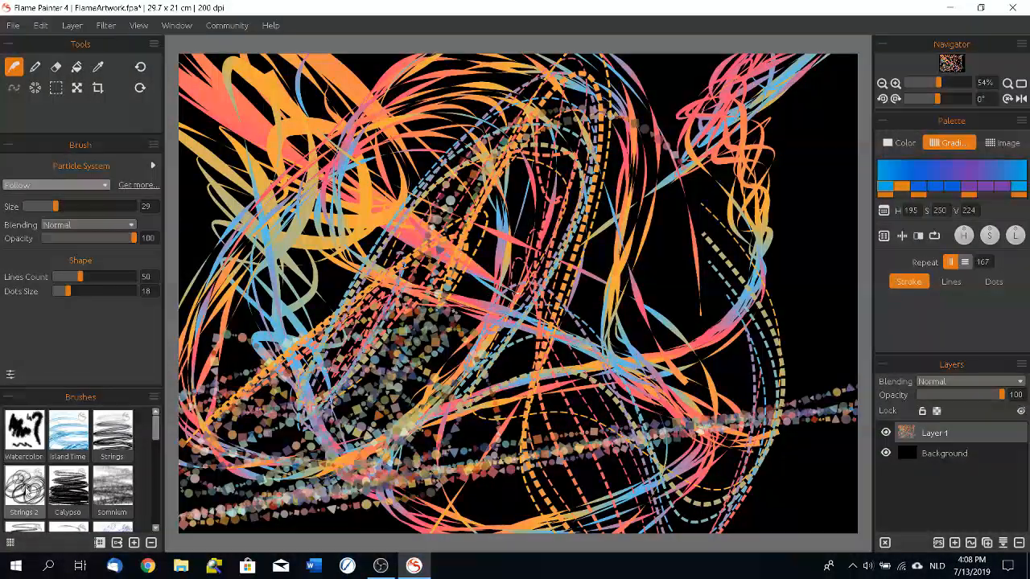
left_click(26, 489)
mouse_move(748, 169)
left_mouse_down()
mouse_move(656, 294)
mouse_move(642, 356)
mouse_move(414, 432)
mouse_move(379, 427)
left_mouse_up()
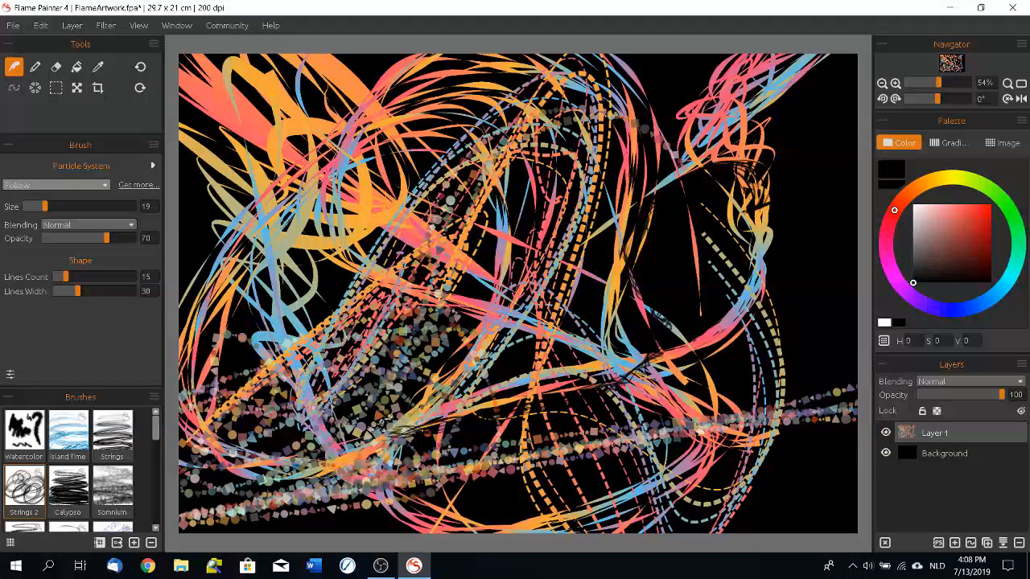
left_click(958, 226)
mouse_move(673, 187)
left_mouse_down()
mouse_move(455, 321)
mouse_move(325, 172)
mouse_move(566, 279)
left_mouse_up()
Step: Clear the layer and paint winding red Strings 2 strokes across the canvas, including a small scribble in the lower-left area
left_click(853, 565)
left_click(884, 544)
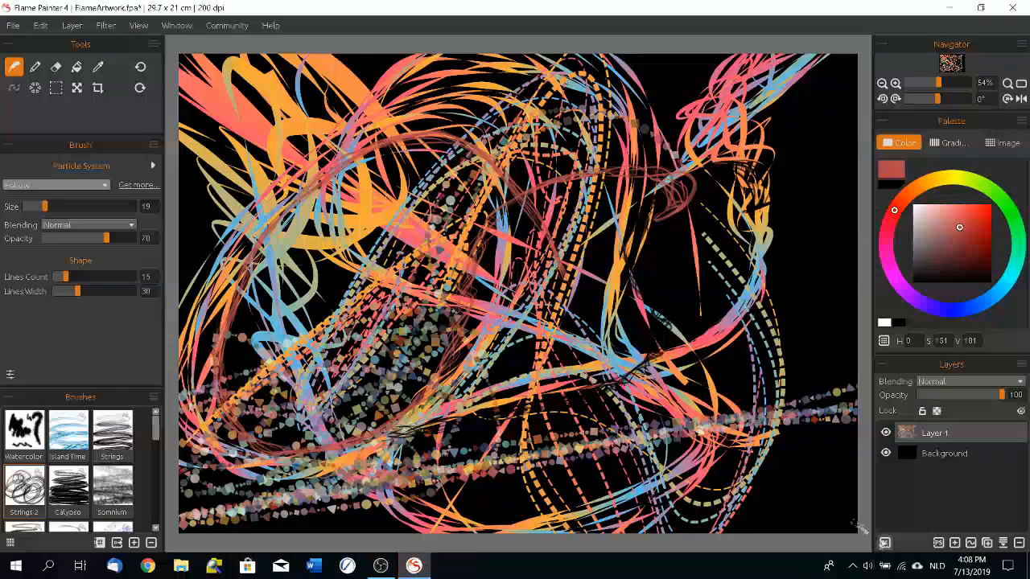
mouse_move(549, 157)
left_mouse_down()
mouse_move(453, 67)
mouse_move(210, 187)
mouse_move(264, 303)
mouse_move(320, 253)
mouse_move(337, 132)
mouse_move(420, 187)
mouse_move(327, 335)
mouse_move(475, 344)
mouse_move(810, 110)
mouse_move(863, 59)
left_mouse_up()
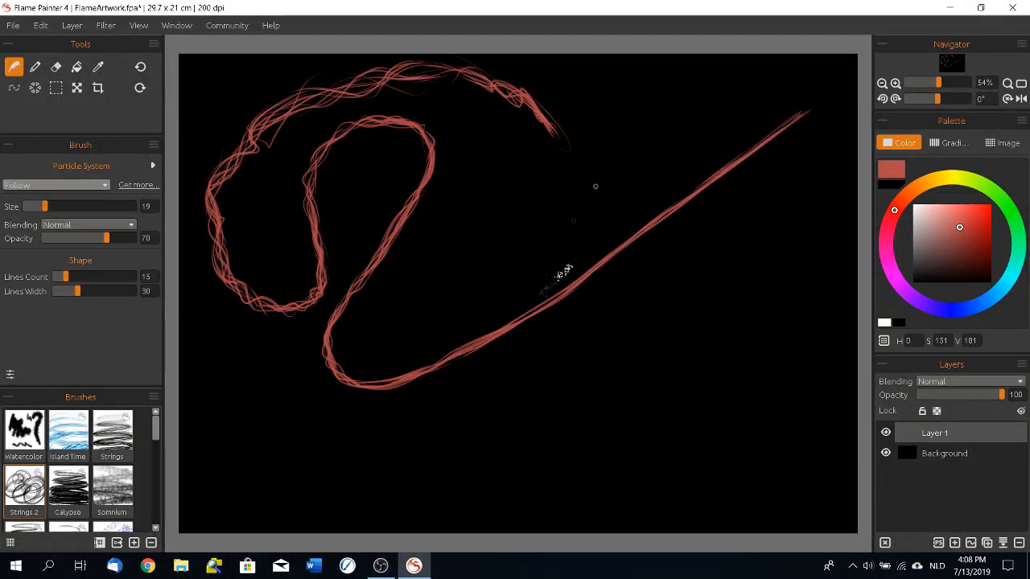
left_click_drag(214, 441, 243, 473)
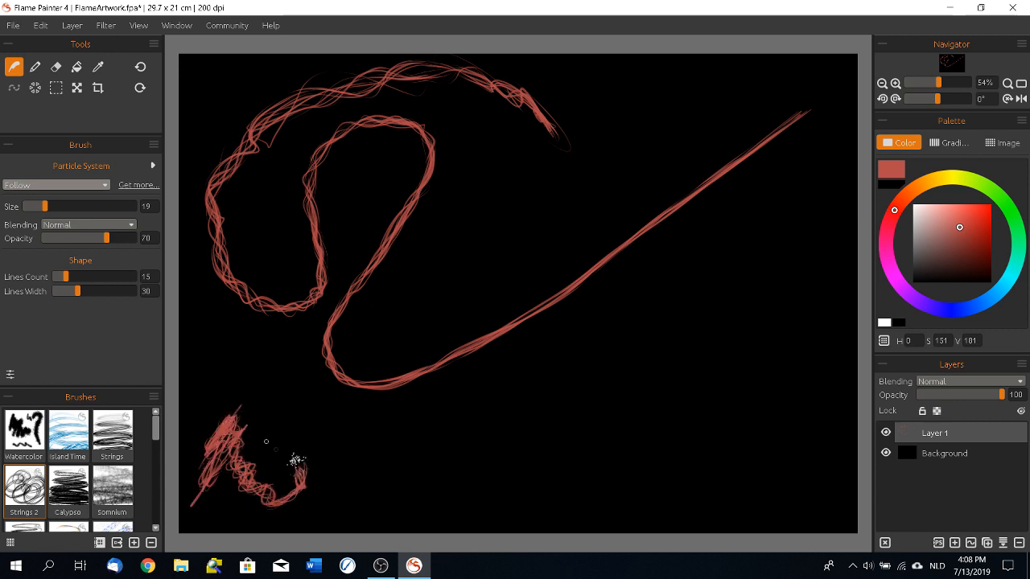
left_click_drag(399, 459, 883, 103)
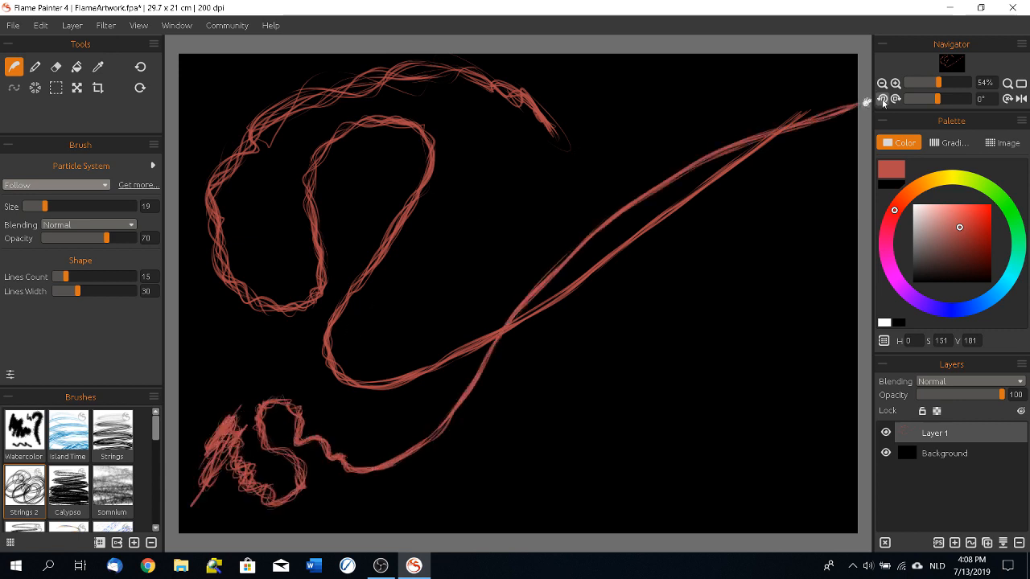
Step: Switch to the Liner system's Soft 2 brush and paint two curved off-white strokes (H 0, S 9, V 227) over mid-canvas
left_click(63, 185)
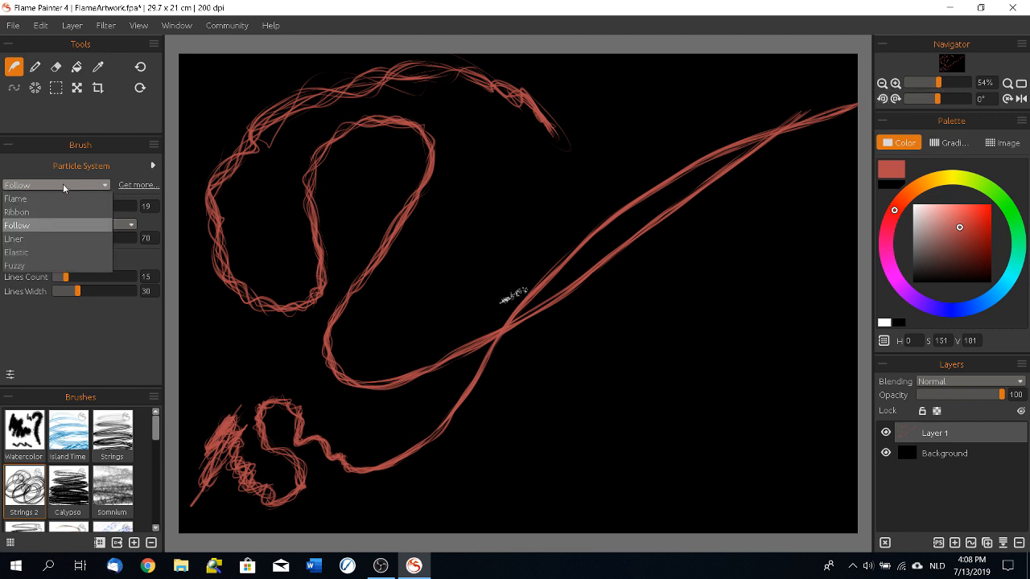
left_click(22, 240)
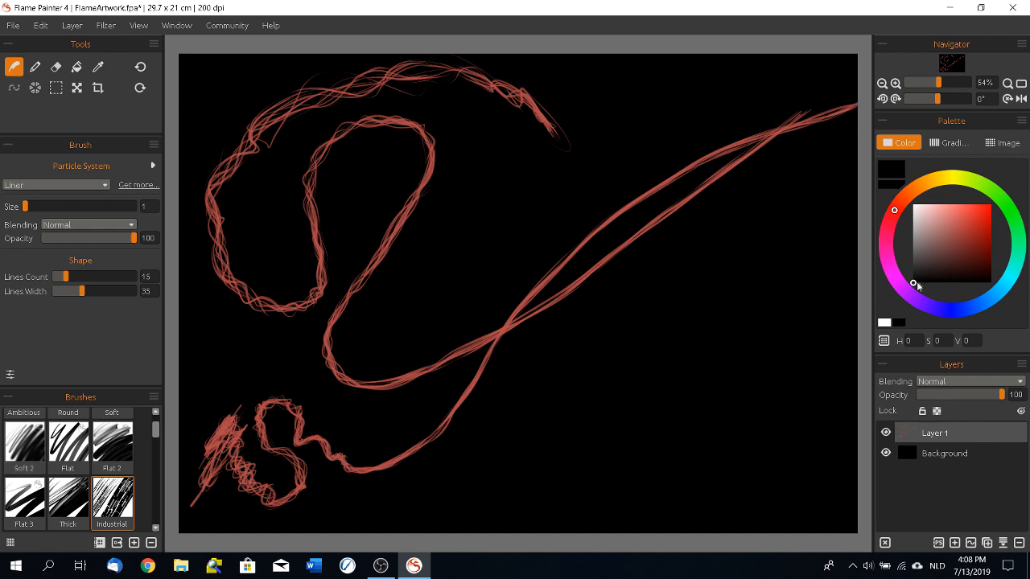
left_click(37, 440)
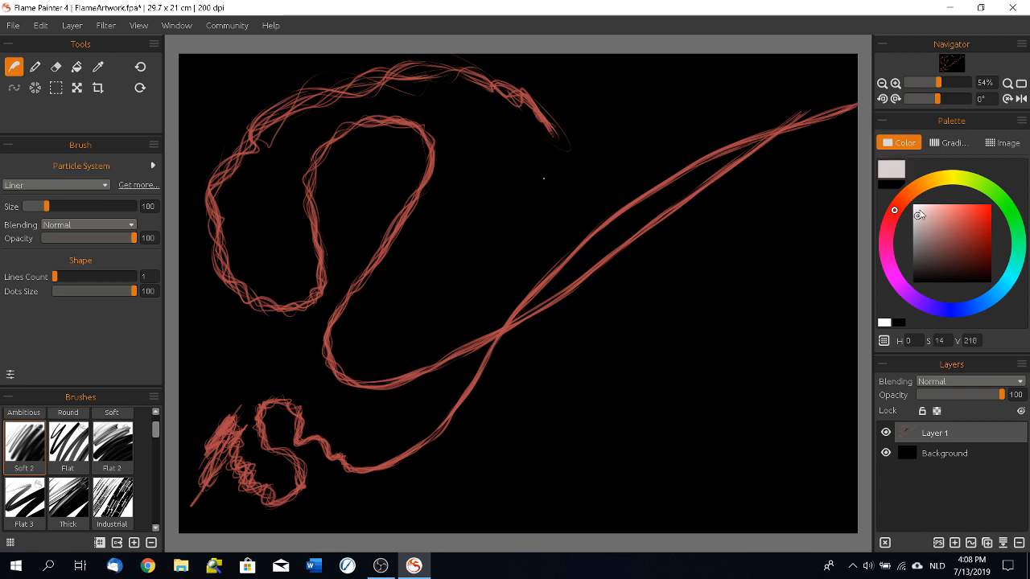
mouse_move(433, 286)
left_mouse_down()
mouse_move(465, 219)
mouse_move(696, 122)
left_mouse_up()
mouse_move(457, 422)
left_mouse_down()
mouse_move(402, 266)
mouse_move(489, 299)
left_mouse_up()
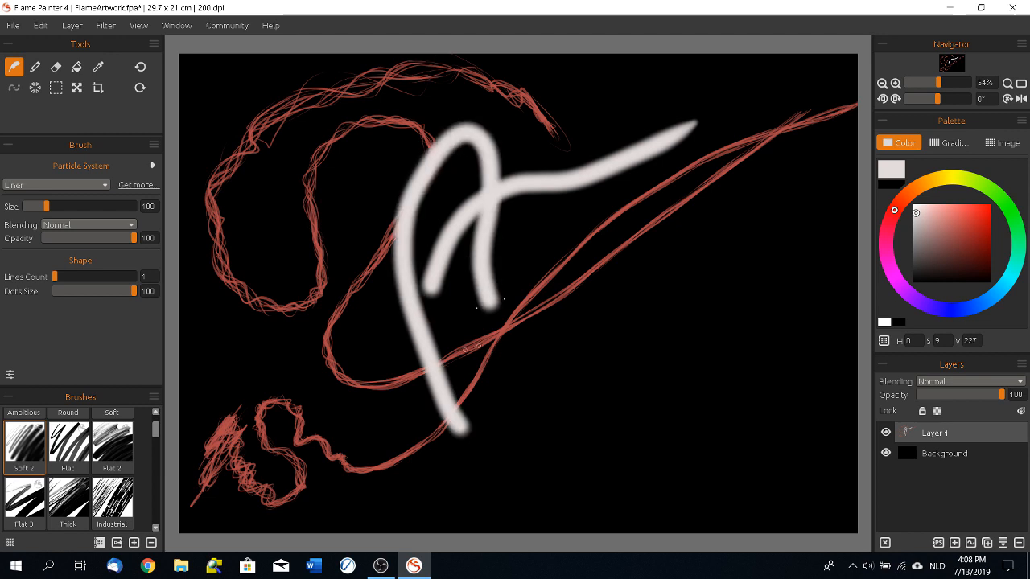
Step: Select the Flat 2 brush and shift its color hue to 22
left_click(107, 452)
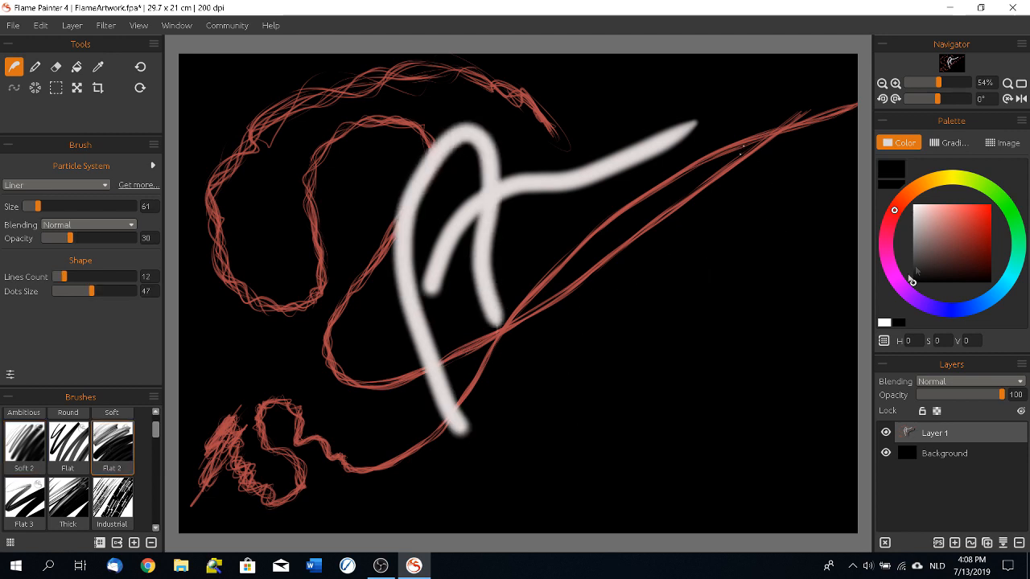
left_click_drag(902, 199, 910, 191)
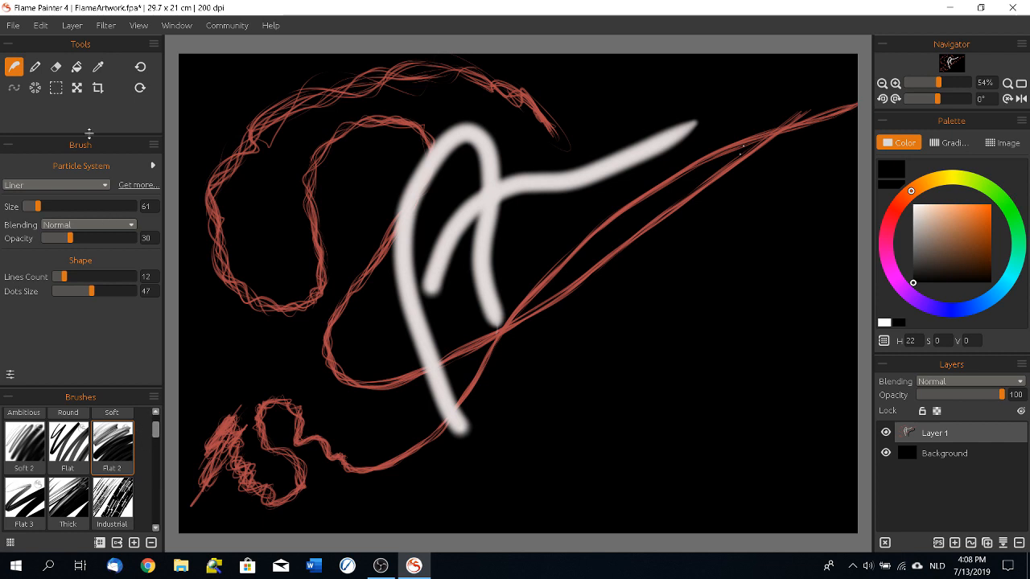
Step: Paint orange spiky fans with Pricky 3 over the middle of the canvas and fine Pinky Flare bursts over the upper-left strokes
mouse_move(159, 430)
left_mouse_down()
mouse_move(159, 482)
mouse_move(153, 477)
left_mouse_up()
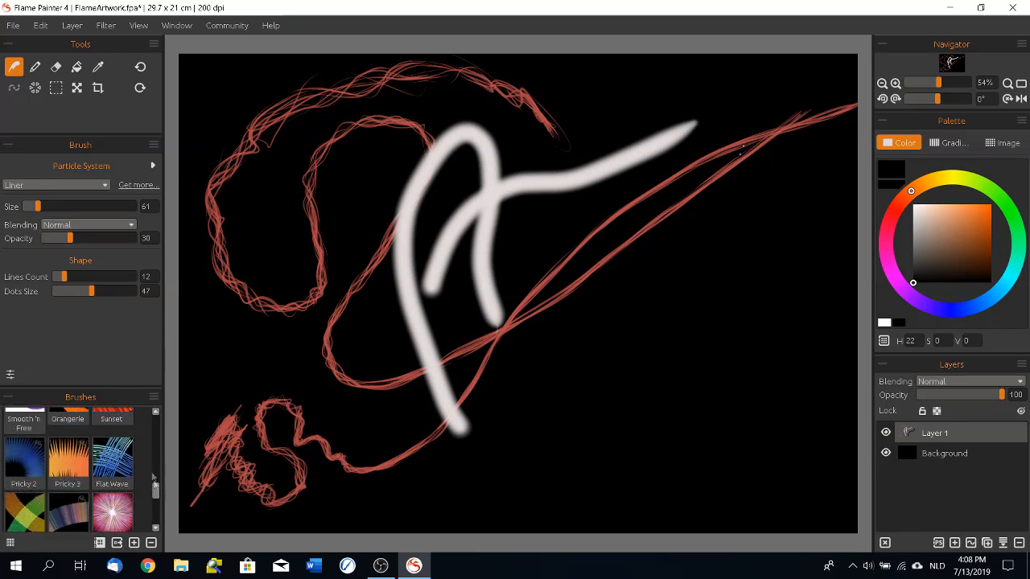
left_click(68, 460)
mouse_move(535, 467)
left_mouse_down()
mouse_move(702, 395)
mouse_move(756, 449)
mouse_move(362, 458)
mouse_move(611, 133)
mouse_move(797, 213)
left_mouse_up()
left_click_drag(666, 144, 483, 237)
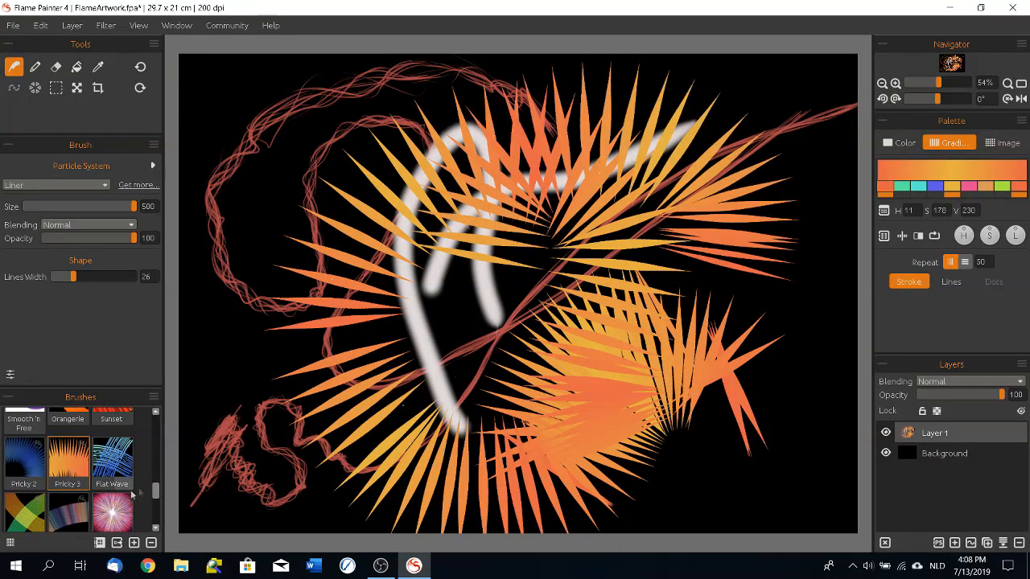
left_click(113, 512)
mouse_move(280, 177)
left_mouse_down()
mouse_move(324, 334)
mouse_move(450, 137)
mouse_move(306, 241)
mouse_move(392, 388)
left_mouse_up()
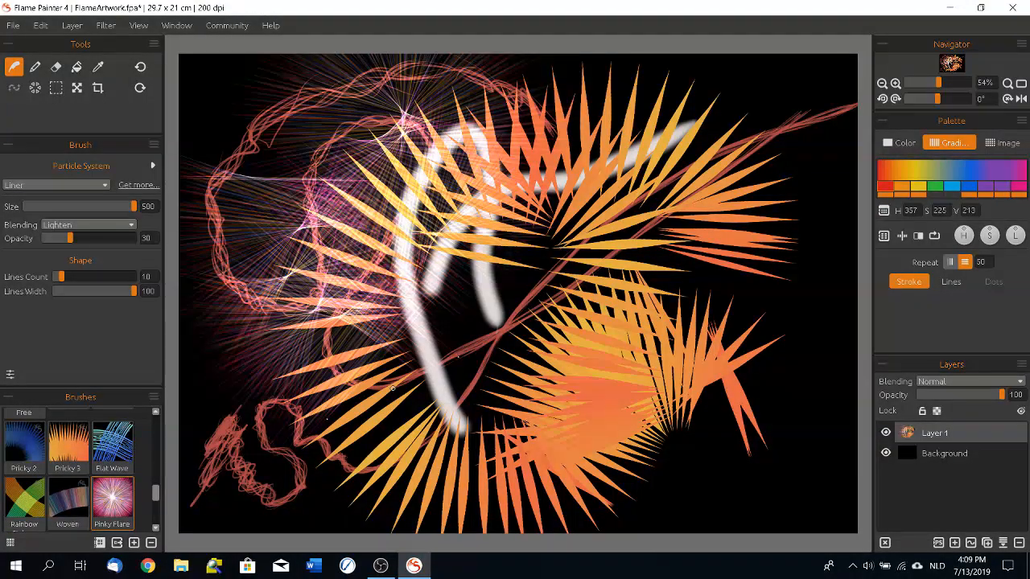
Step: Switch the particle system to Elastic and clear the layer
left_click(56, 185)
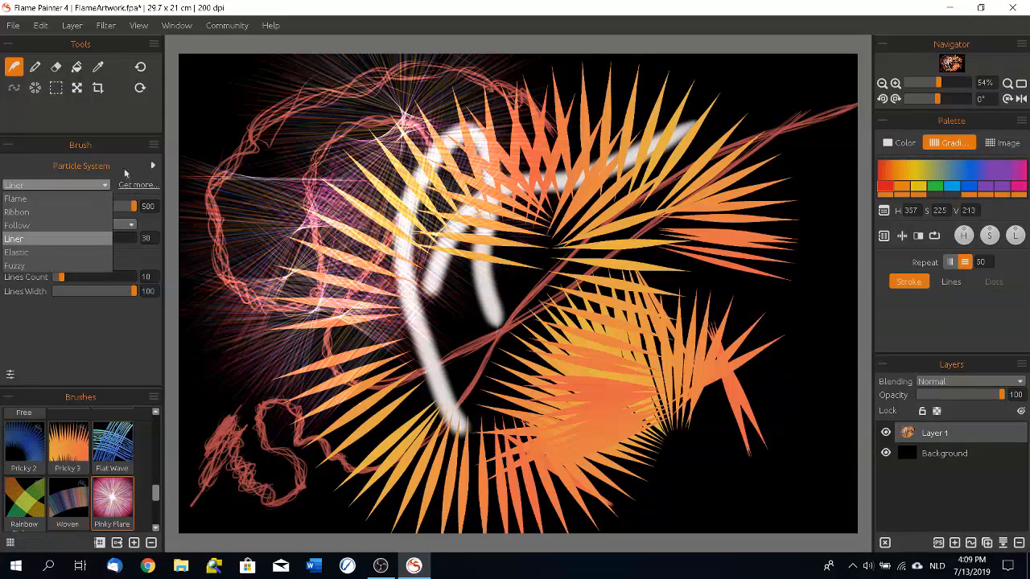
left_click(21, 255)
left_click(885, 542)
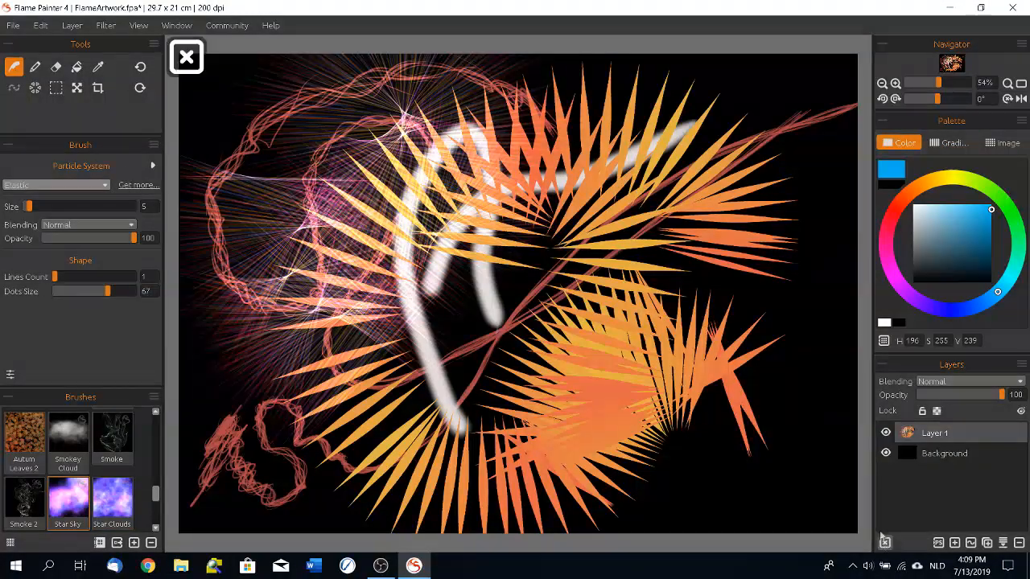
Step: Paint several curved blue and purple nebula strokes around the empty canvas with the Star Clouds brush
left_click(127, 499)
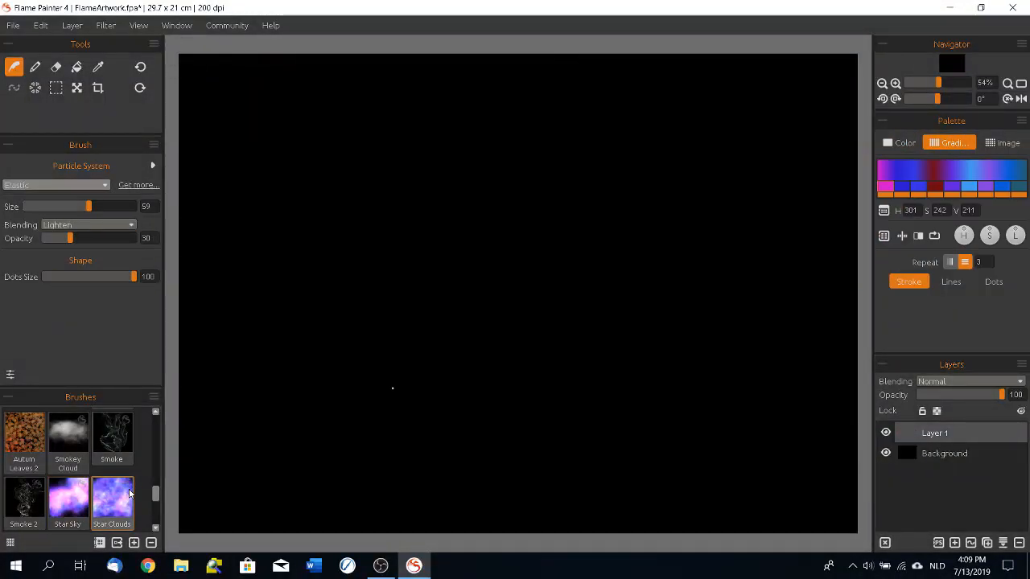
mouse_move(212, 159)
left_mouse_down()
mouse_move(359, 87)
mouse_move(403, 104)
left_mouse_up()
mouse_move(331, 379)
left_mouse_down()
mouse_move(363, 240)
mouse_move(378, 370)
left_mouse_up()
mouse_move(515, 444)
left_mouse_down()
mouse_move(539, 166)
mouse_move(597, 77)
left_mouse_up()
mouse_move(797, 71)
left_mouse_down()
mouse_move(788, 209)
mouse_move(803, 246)
left_mouse_up()
mouse_move(792, 451)
left_mouse_down()
mouse_move(812, 412)
mouse_move(809, 490)
left_mouse_up()
Step: Paint a thin Smoke column between the nebula strokes and grey Smokey Cloud patches along the lower canvas
left_click(113, 435)
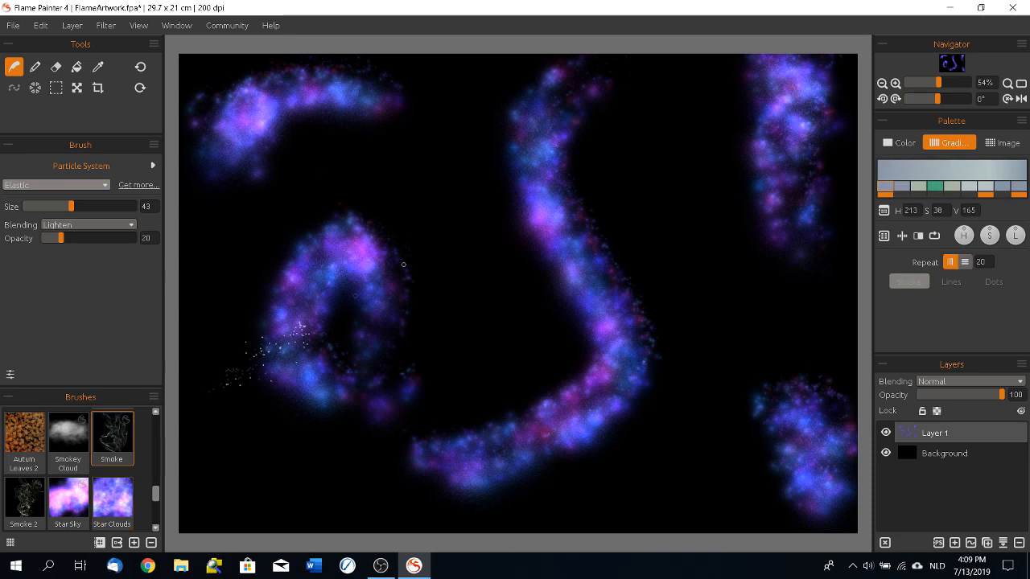
mouse_move(457, 125)
left_mouse_down()
mouse_move(463, 298)
mouse_move(531, 366)
left_mouse_up()
left_click(69, 435)
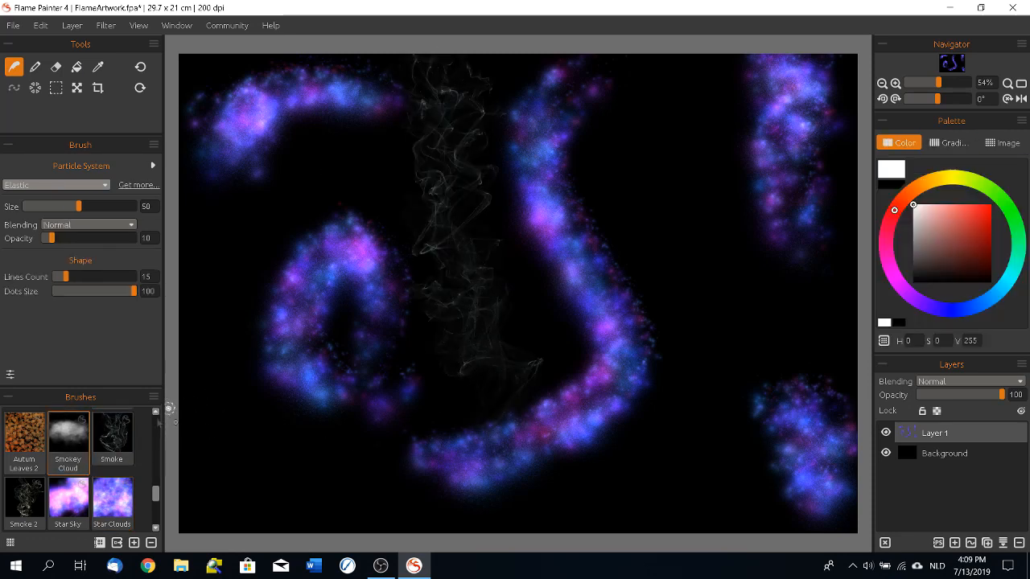
mouse_move(239, 513)
left_mouse_down()
mouse_move(435, 506)
mouse_move(282, 451)
mouse_move(684, 510)
mouse_move(748, 346)
mouse_move(716, 470)
left_mouse_up()
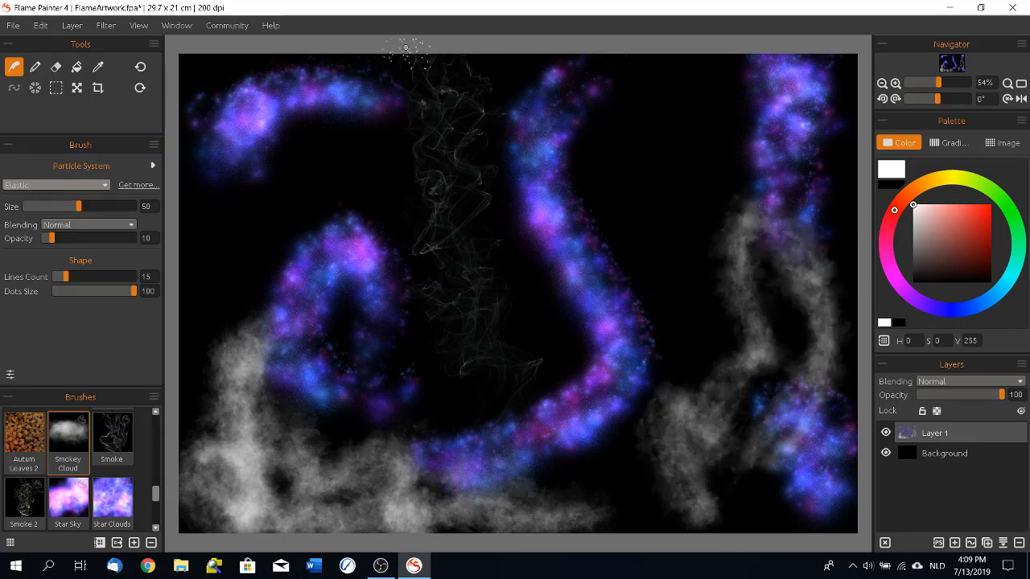
Step: Switch the particle system to Fuzzy and paint a winding Spikes stroke down the middle of the canvas
left_click(49, 186)
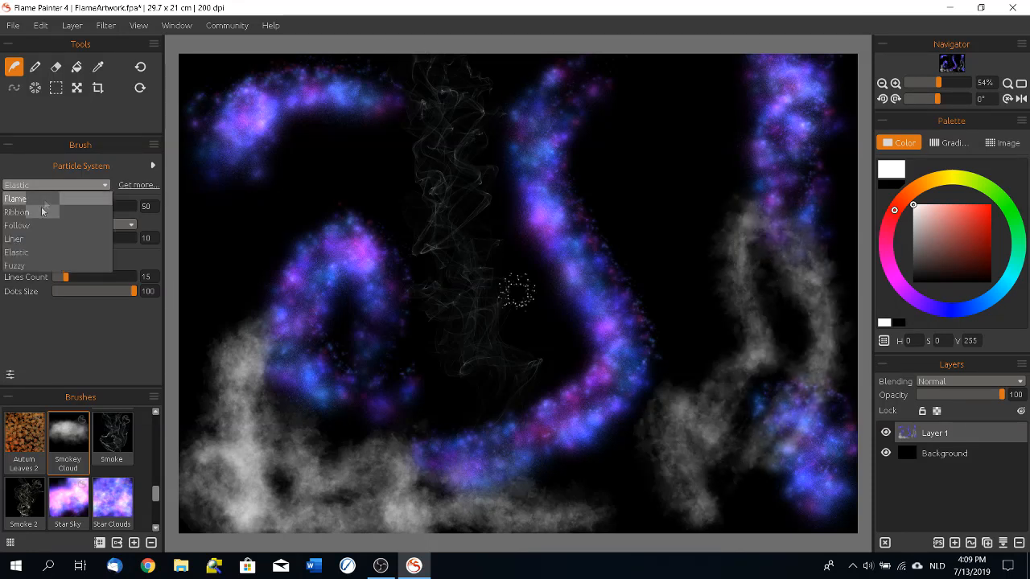
left_click(34, 270)
left_click_drag(158, 425, 156, 493)
left_click(69, 492)
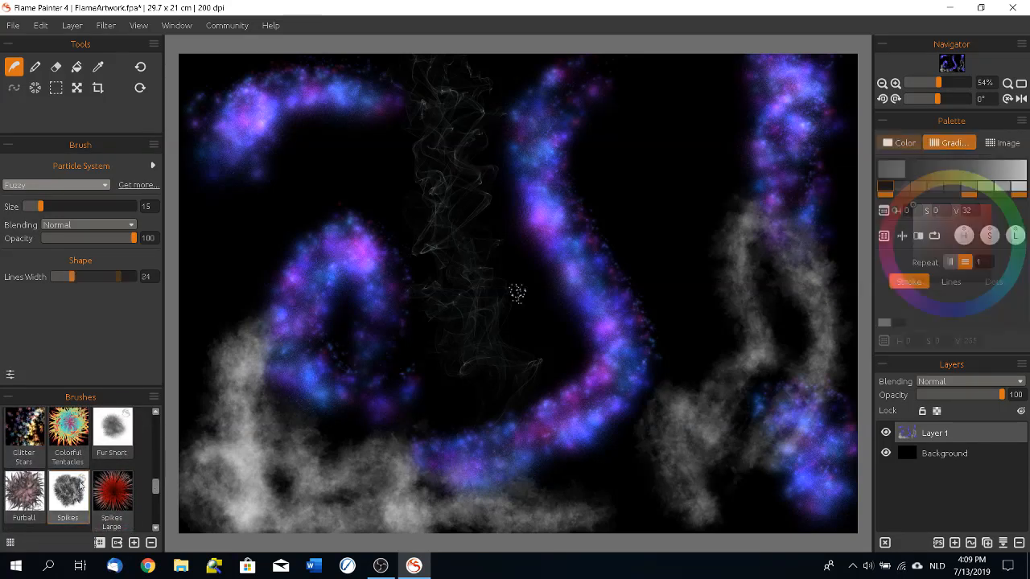
mouse_move(455, 173)
left_mouse_down()
mouse_move(467, 291)
mouse_move(507, 415)
left_mouse_up()
Step: Paint pink, hairy Furball strokes over the upper-left nebula and around the middle down to the lower edge
left_click(24, 495)
mouse_move(338, 189)
left_mouse_down()
mouse_move(321, 233)
mouse_move(314, 201)
left_mouse_up()
mouse_move(513, 268)
left_mouse_down()
mouse_move(579, 153)
mouse_move(631, 348)
mouse_move(639, 165)
mouse_move(656, 299)
mouse_move(643, 442)
mouse_move(736, 500)
mouse_move(805, 499)
left_mouse_up()
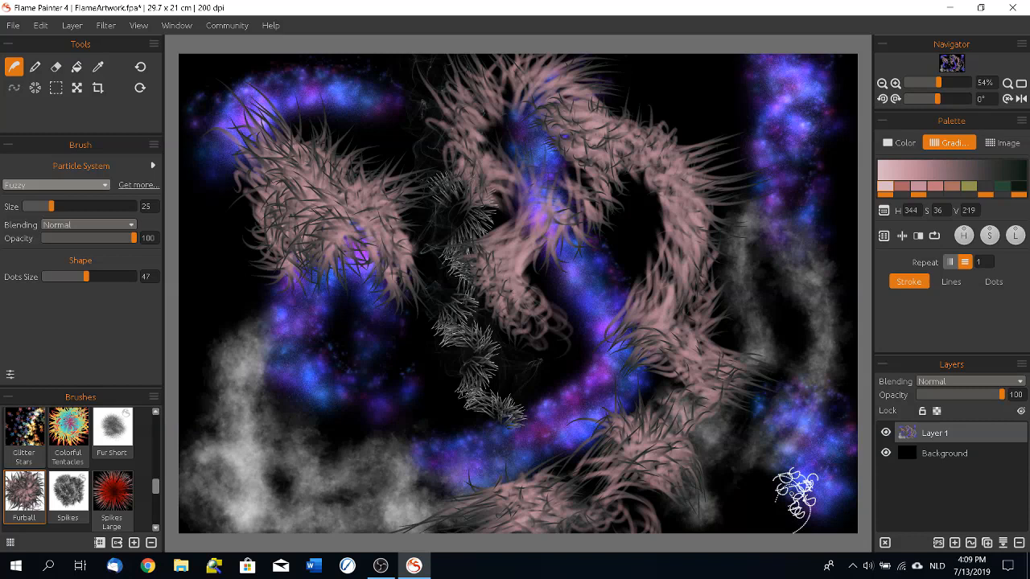
Step: Create a new A4 Default artwork, 29.70 × 21.00 cm at 200 DPI, with a white background, discarding the current painting's changes
left_click(13, 28)
left_click(20, 42)
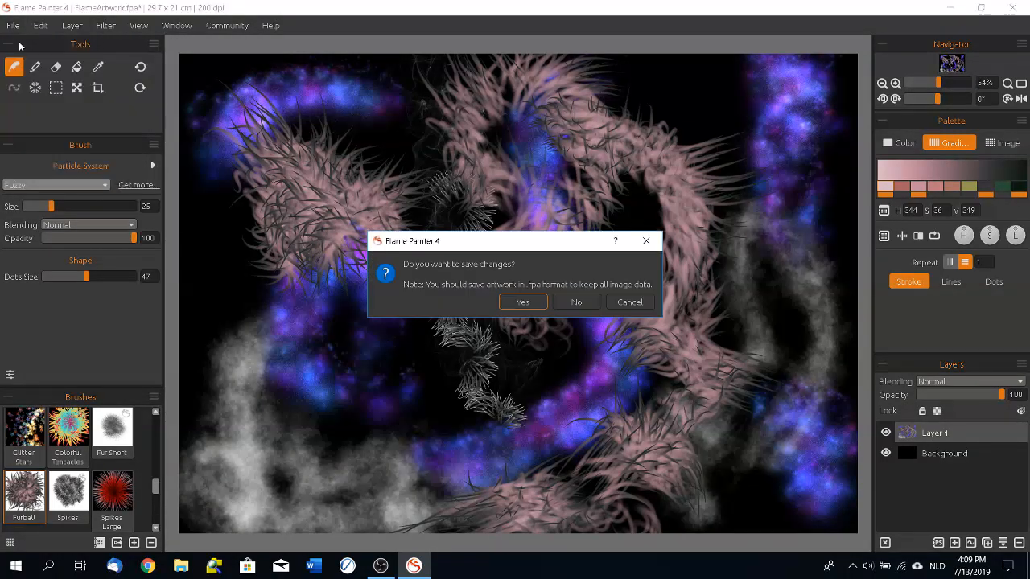
left_click(578, 303)
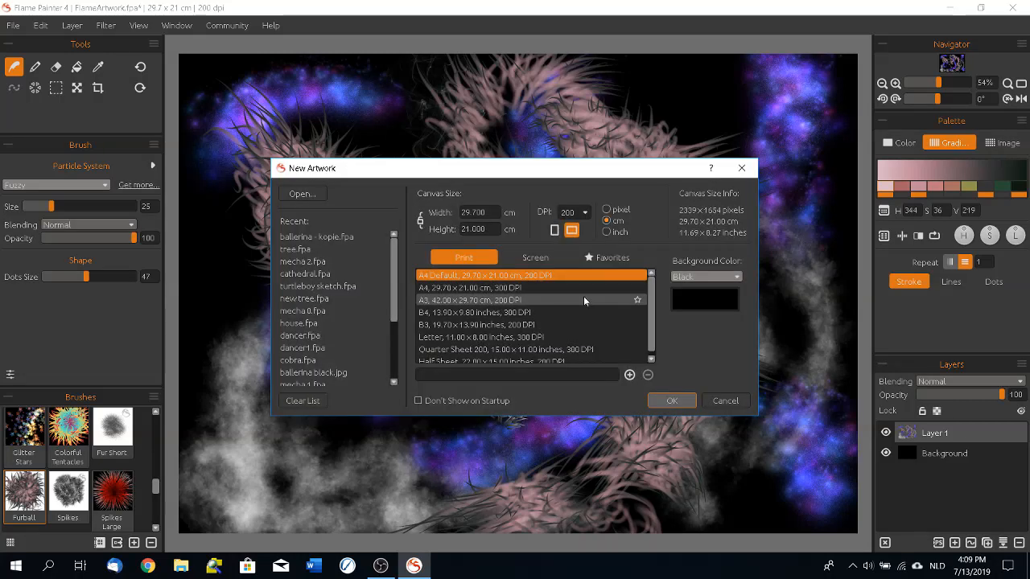
left_click(708, 277)
left_click(696, 305)
left_click(700, 277)
left_click(692, 305)
left_click(672, 400)
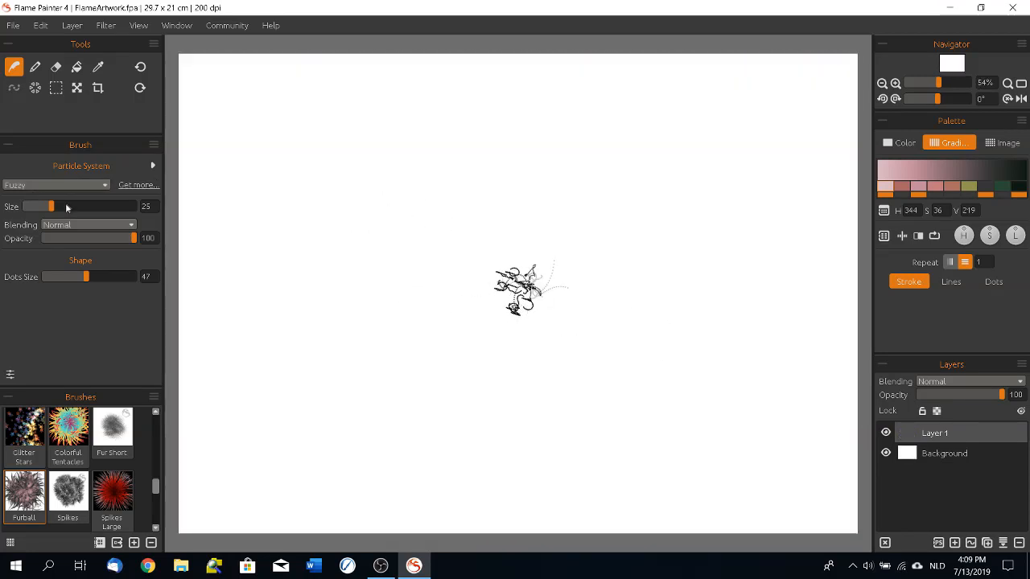
Step: Switch the particle system to Liner and paint a winding, thick black Flat 2 stroke with a looped one over its upper end
left_click(50, 189)
left_click(24, 252)
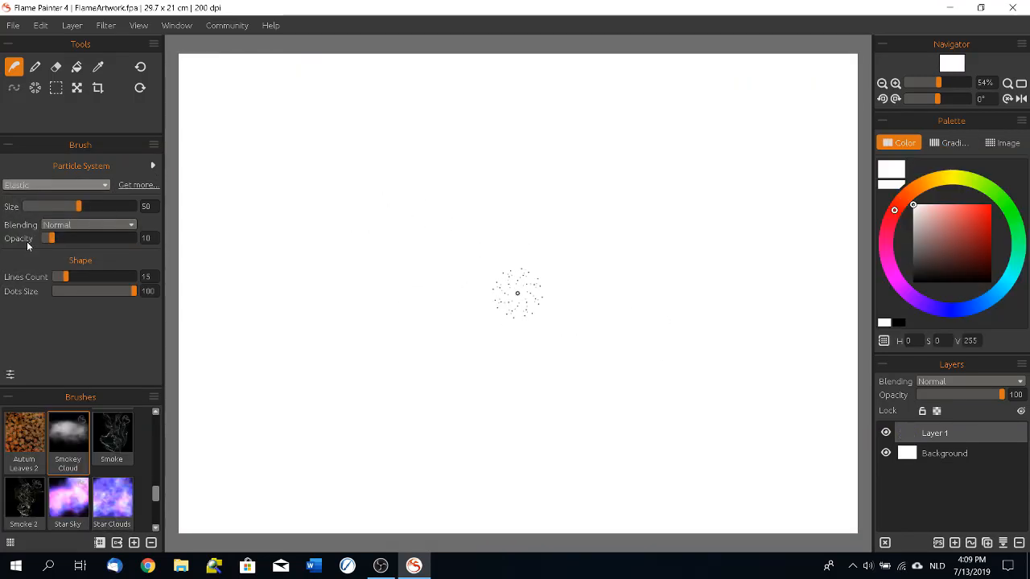
left_click(38, 185)
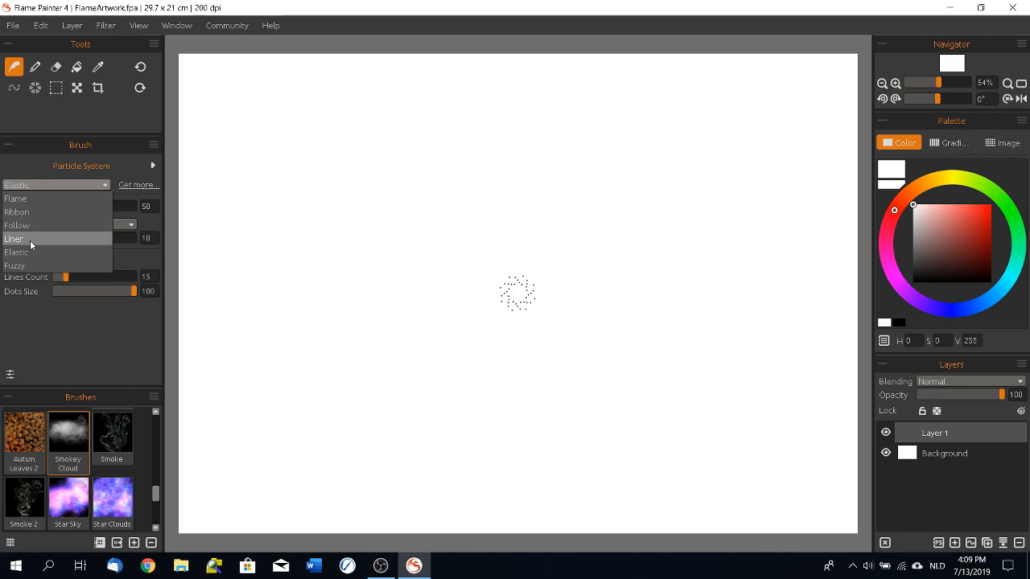
left_click(30, 239)
left_click_drag(157, 489, 159, 412)
left_click(119, 488)
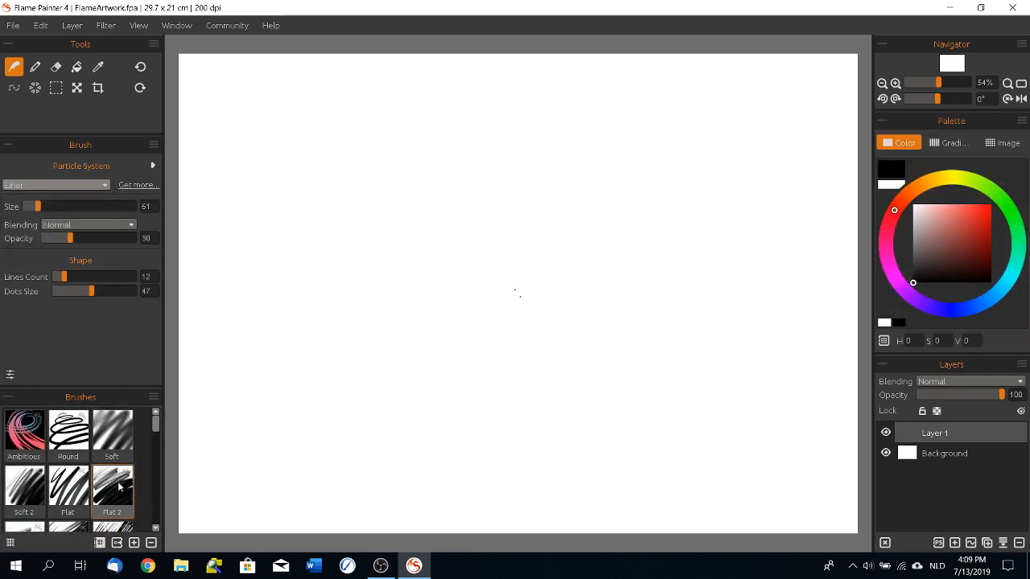
mouse_move(216, 296)
left_mouse_down()
mouse_move(252, 191)
mouse_move(364, 296)
mouse_move(681, 37)
left_mouse_up()
mouse_move(505, 262)
left_mouse_down()
mouse_move(473, 209)
mouse_move(477, 164)
mouse_move(530, 115)
mouse_move(564, 179)
left_mouse_up()
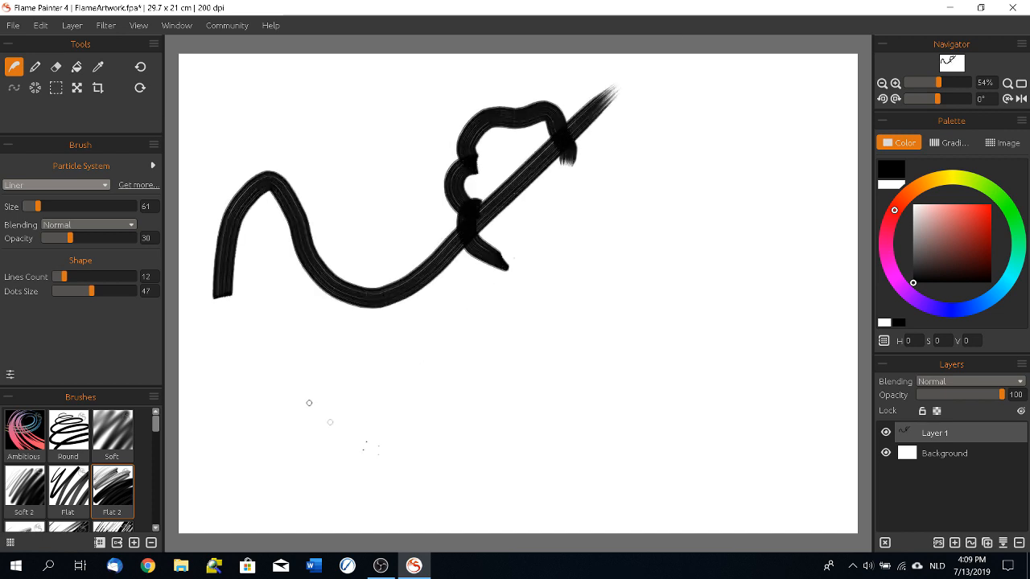
Step: Paint a leafy shape with a thick black base in the lower-left canvas using the Flat brush
left_click(68, 488)
mouse_move(281, 398)
left_mouse_down()
mouse_move(308, 430)
mouse_move(305, 450)
mouse_move(337, 361)
mouse_move(318, 456)
mouse_move(337, 458)
mouse_move(270, 440)
mouse_move(243, 416)
mouse_move(364, 457)
mouse_move(398, 456)
left_mouse_up()
Step: Paint a burst of short black strokes radiating from one point right of the canvas centre with Flat 2 at size 40
left_click(112, 488)
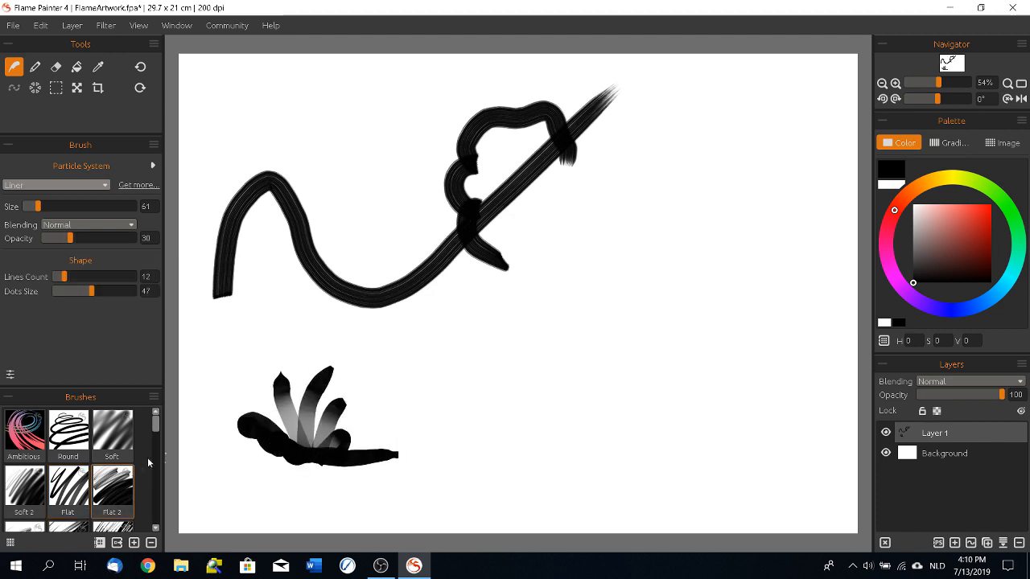
mouse_move(38, 206)
left_mouse_down()
mouse_move(84, 207)
mouse_move(33, 206)
left_mouse_up()
mouse_move(600, 276)
left_mouse_down()
mouse_move(663, 170)
mouse_move(605, 267)
left_mouse_up()
left_click_drag(654, 233, 609, 272)
left_click_drag(561, 209, 600, 270)
mouse_move(596, 269)
left_mouse_down()
mouse_move(559, 230)
mouse_move(521, 239)
left_mouse_up()
left_click_drag(525, 276, 594, 264)
mouse_move(581, 277)
left_mouse_down()
mouse_move(535, 304)
mouse_move(601, 279)
left_mouse_up()
left_click_drag(612, 284, 573, 331)
left_click_drag(611, 288, 618, 323)
left_click_drag(583, 273, 614, 280)
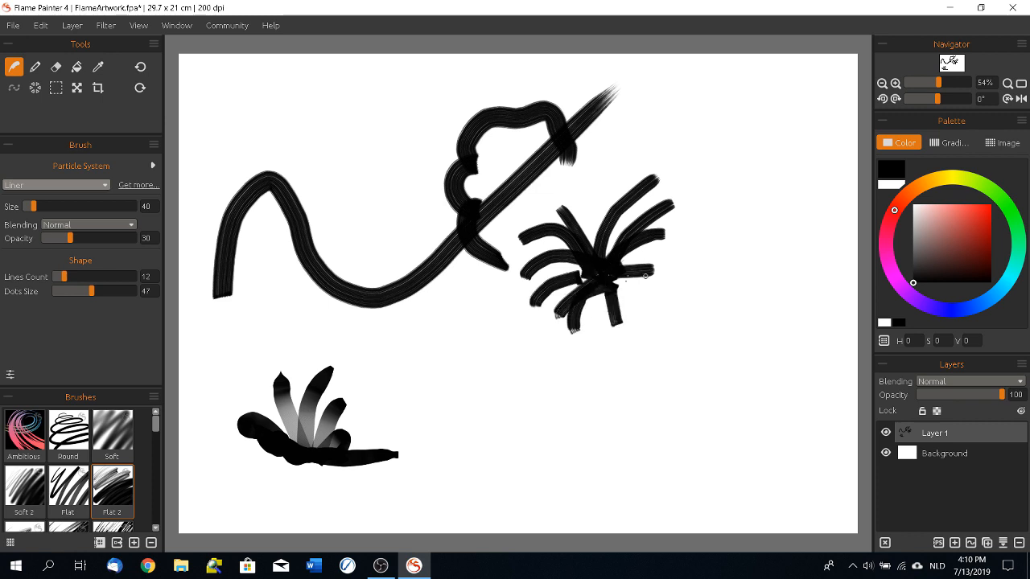
Step: Paint a thin black S-shaped curve and an open circle above the winding stroke with the Industrial brush at size 20
scroll(149, 439, "down", 5)
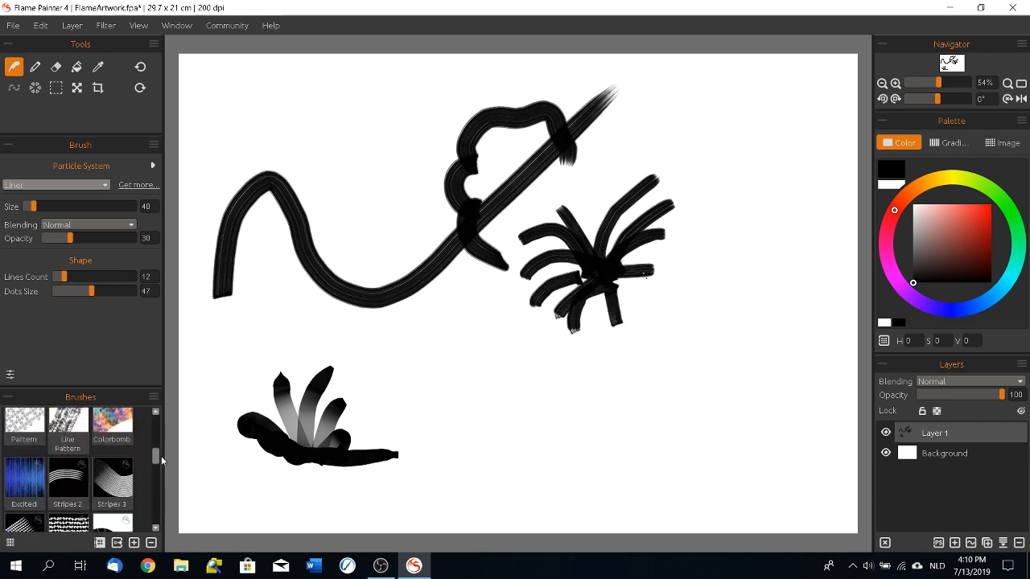
left_click(114, 420)
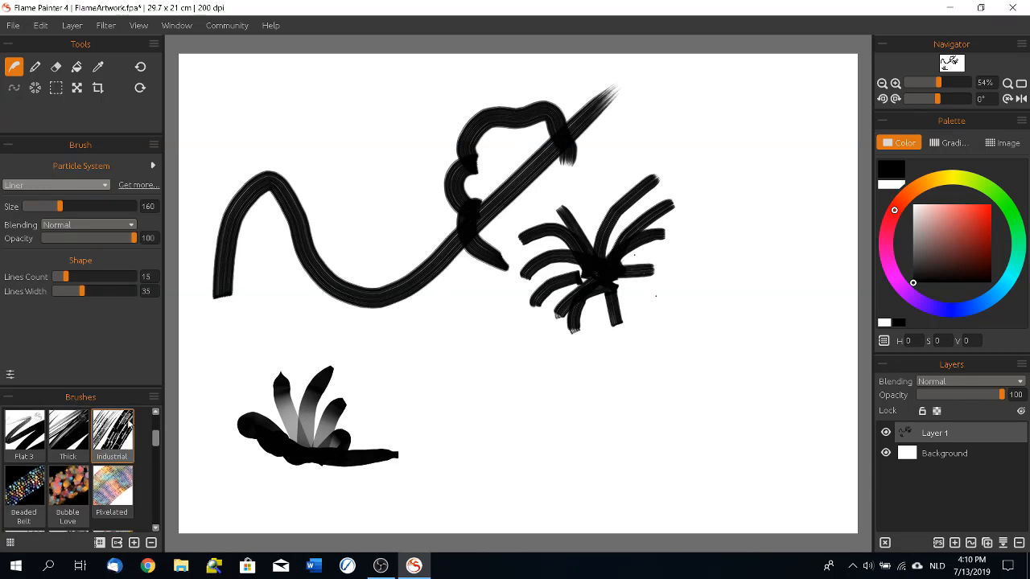
left_click_drag(60, 206, 29, 213)
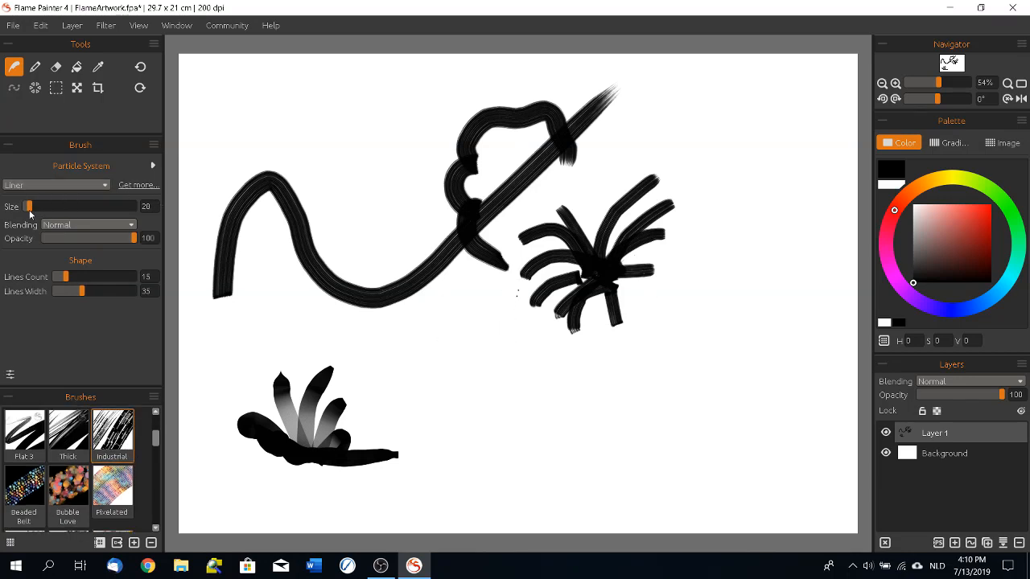
mouse_move(321, 157)
left_mouse_down()
mouse_move(356, 108)
mouse_move(331, 197)
mouse_move(389, 201)
left_mouse_up()
mouse_move(391, 115)
left_mouse_down()
mouse_move(427, 139)
mouse_move(401, 113)
left_mouse_up()
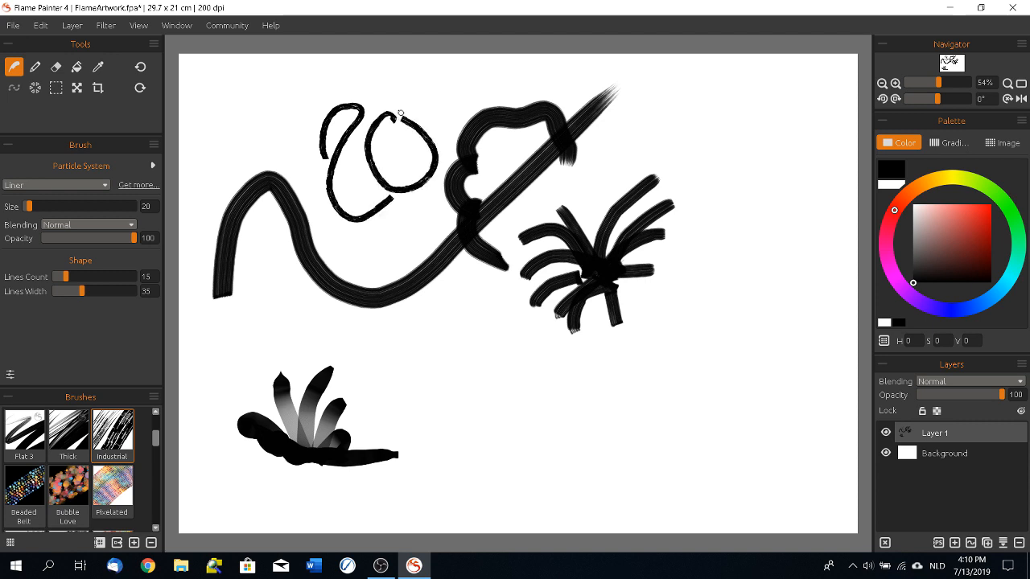
Step: Draw a cartoon head with a pointed chin, round eyes, mouth, curly hair, neck and shoulder line in the lower middle of the canvas
mouse_move(534, 371)
left_mouse_down()
mouse_move(489, 349)
mouse_move(433, 408)
mouse_move(505, 504)
mouse_move(555, 473)
mouse_move(564, 416)
mouse_move(528, 370)
left_mouse_up()
mouse_move(463, 408)
left_mouse_down()
mouse_move(442, 411)
mouse_move(462, 400)
mouse_move(444, 420)
mouse_move(464, 409)
mouse_move(455, 427)
left_mouse_up()
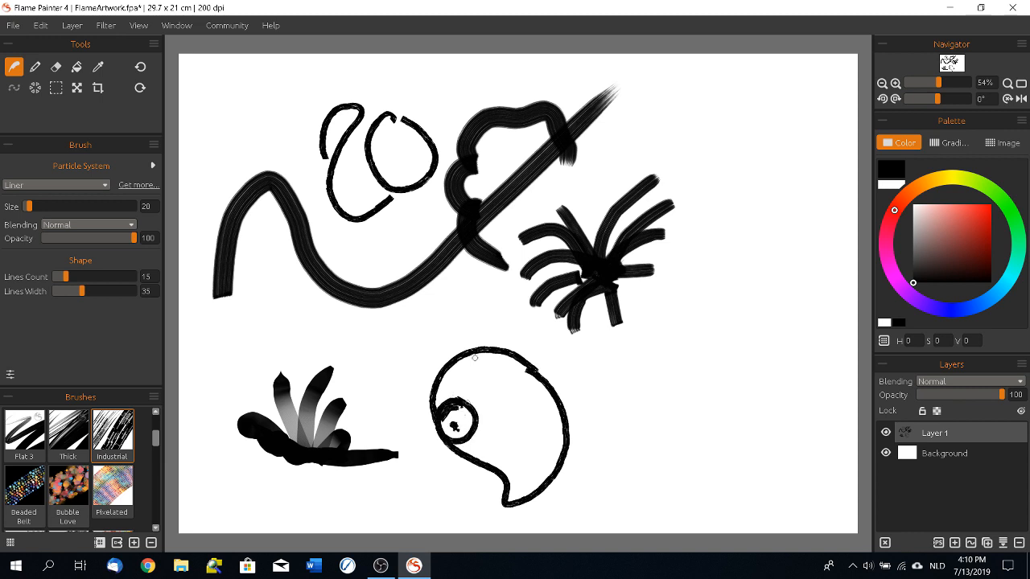
mouse_move(496, 394)
left_mouse_down()
mouse_move(479, 414)
mouse_move(497, 410)
left_mouse_up()
mouse_move(432, 396)
left_mouse_down()
mouse_move(415, 402)
mouse_move(442, 348)
left_mouse_up()
mouse_move(452, 354)
left_mouse_down()
mouse_move(503, 335)
mouse_move(517, 344)
mouse_move(435, 384)
mouse_move(420, 428)
left_mouse_up()
left_click_drag(491, 464, 518, 444)
left_click_drag(484, 357, 444, 384)
left_click_drag(528, 351, 531, 357)
mouse_move(555, 483)
left_mouse_down()
mouse_move(581, 480)
mouse_move(563, 516)
mouse_move(692, 445)
left_mouse_up()
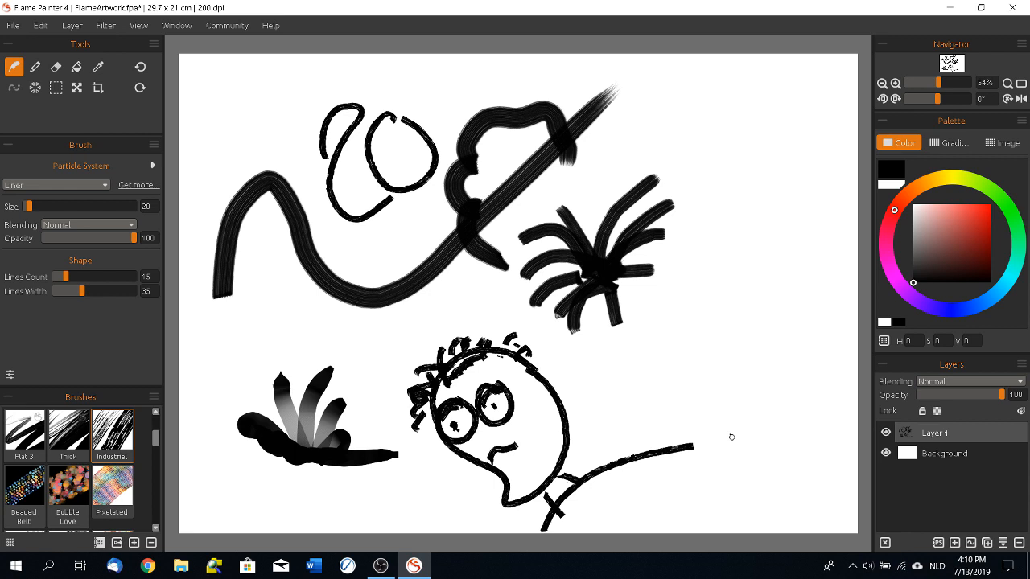
Step: Paint two intertwined lines and a short hook in the upper-right canvas, and a branching plant in the upper-left corner
mouse_move(654, 119)
left_mouse_down()
mouse_move(698, 179)
mouse_move(689, 327)
left_mouse_up()
mouse_move(699, 104)
left_mouse_down()
mouse_move(696, 230)
mouse_move(657, 294)
left_mouse_up()
mouse_move(231, 292)
left_mouse_down()
mouse_move(239, 164)
mouse_move(256, 152)
left_mouse_up()
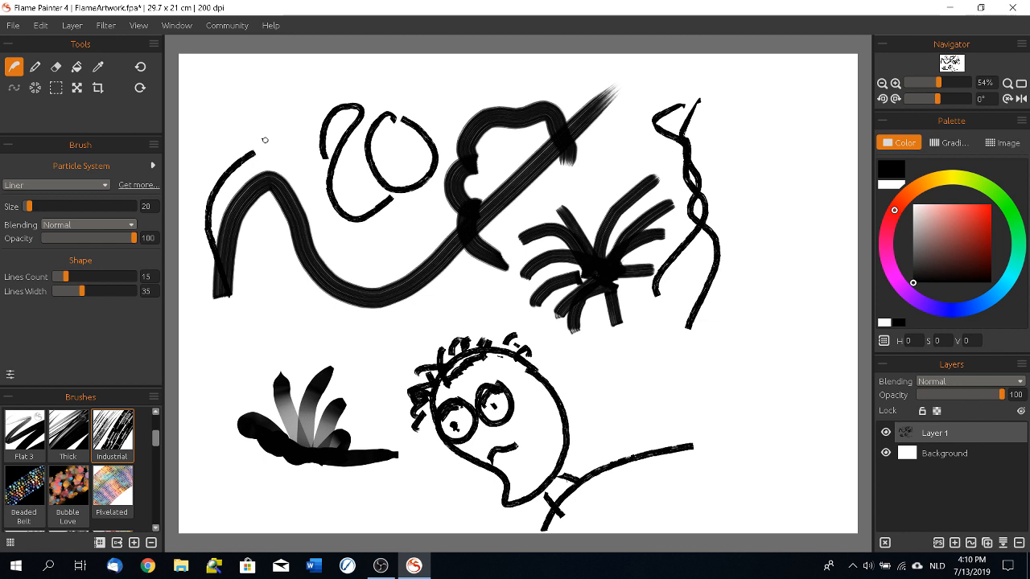
mouse_move(785, 89)
left_mouse_down()
mouse_move(763, 132)
mouse_move(770, 189)
left_mouse_up()
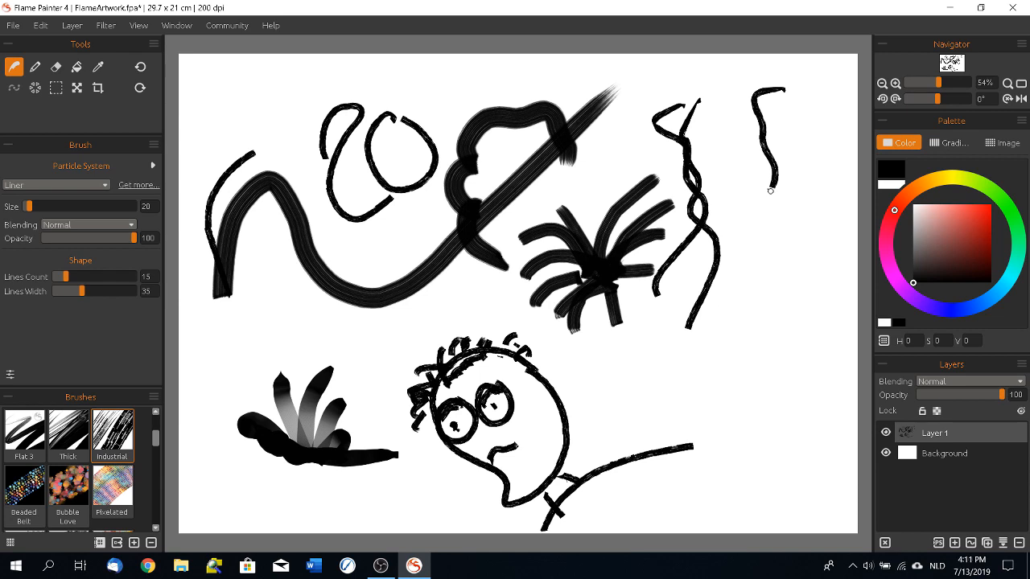
mouse_move(211, 68)
left_mouse_down()
mouse_move(214, 158)
mouse_move(265, 83)
left_mouse_up()
mouse_move(182, 108)
left_mouse_down()
mouse_move(239, 169)
mouse_move(230, 187)
mouse_move(256, 142)
left_mouse_up()
left_click_drag(217, 187, 272, 122)
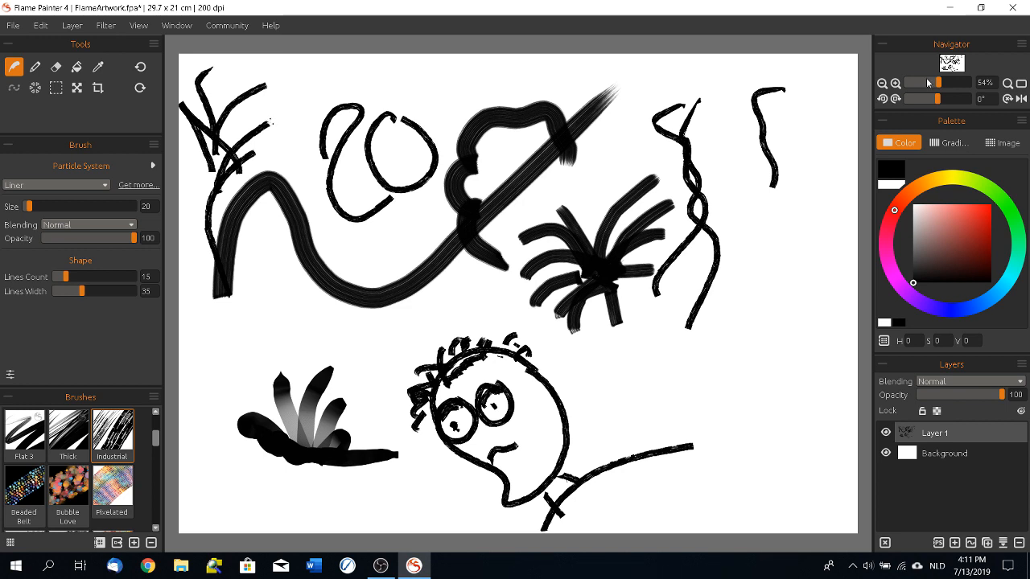
Step: Zoom the canvas view to 60%, rotate it by 10° and return the rotation to 0°
left_click(882, 84)
left_click(895, 84)
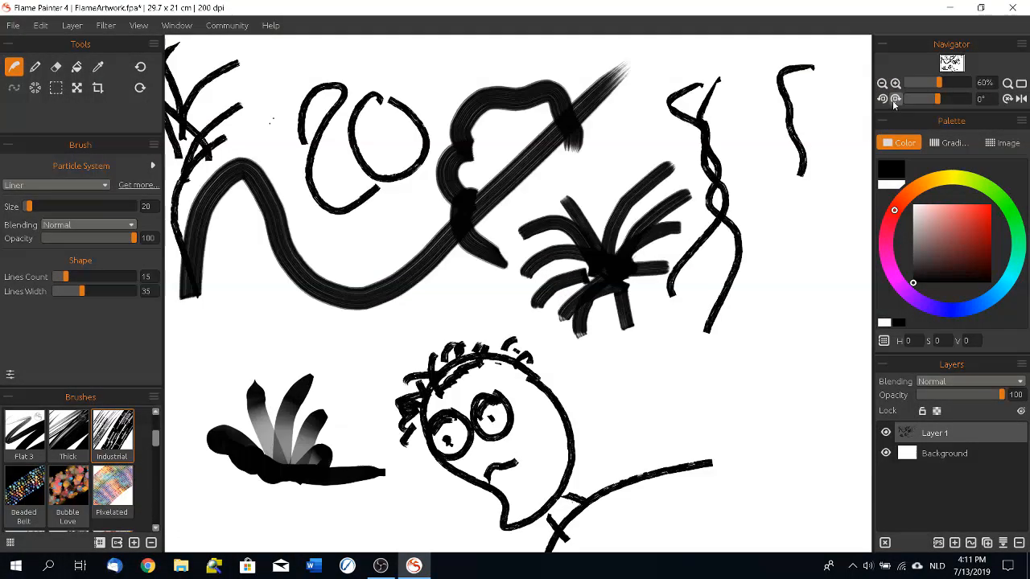
left_click(882, 98)
left_click(881, 103)
left_click(880, 102)
left_click(880, 102)
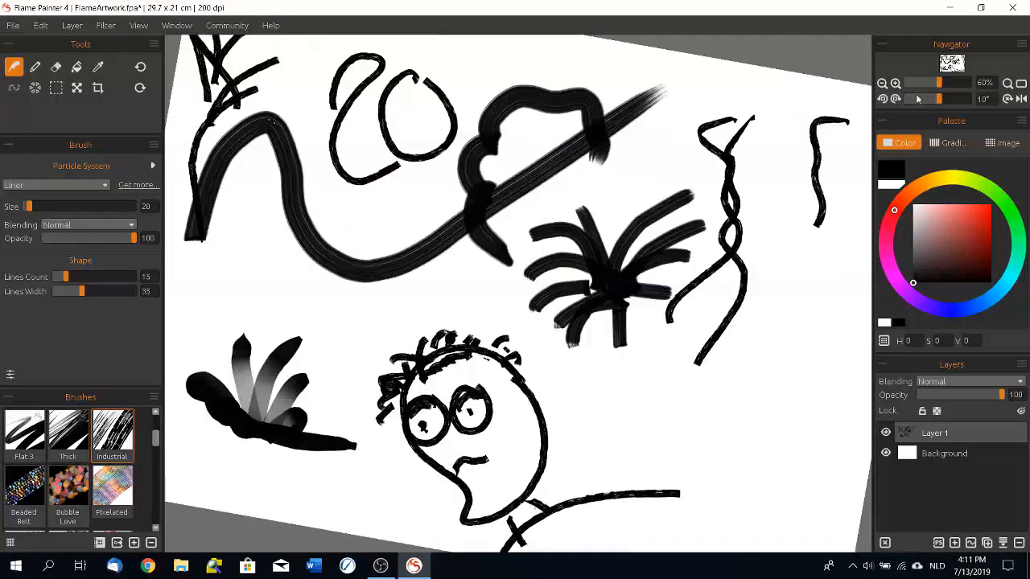
left_click(882, 100)
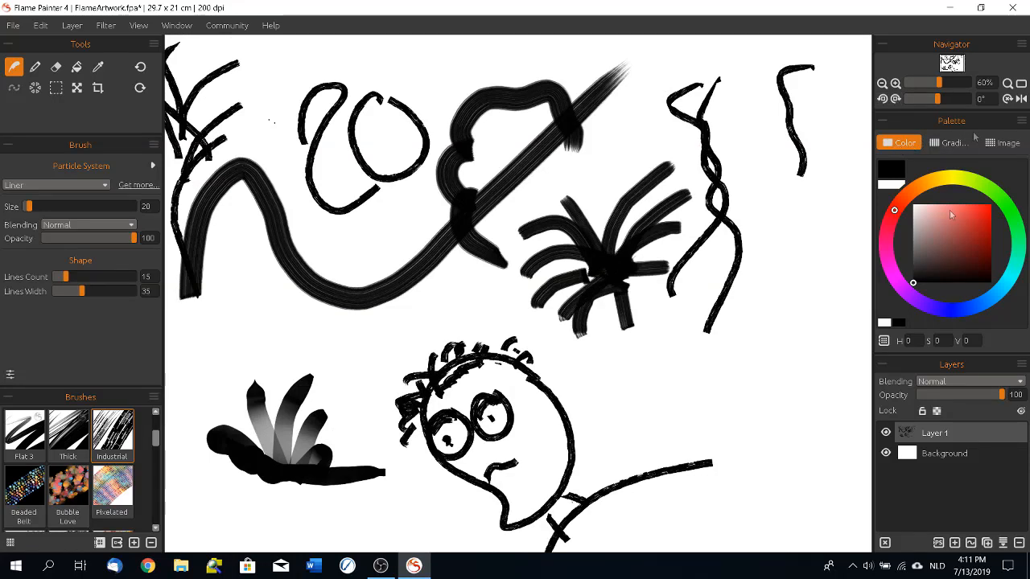
Step: Pick a light teal from the Colors List and paint a wavy stroke in the lower-right canvas
left_click(948, 146)
left_click(901, 145)
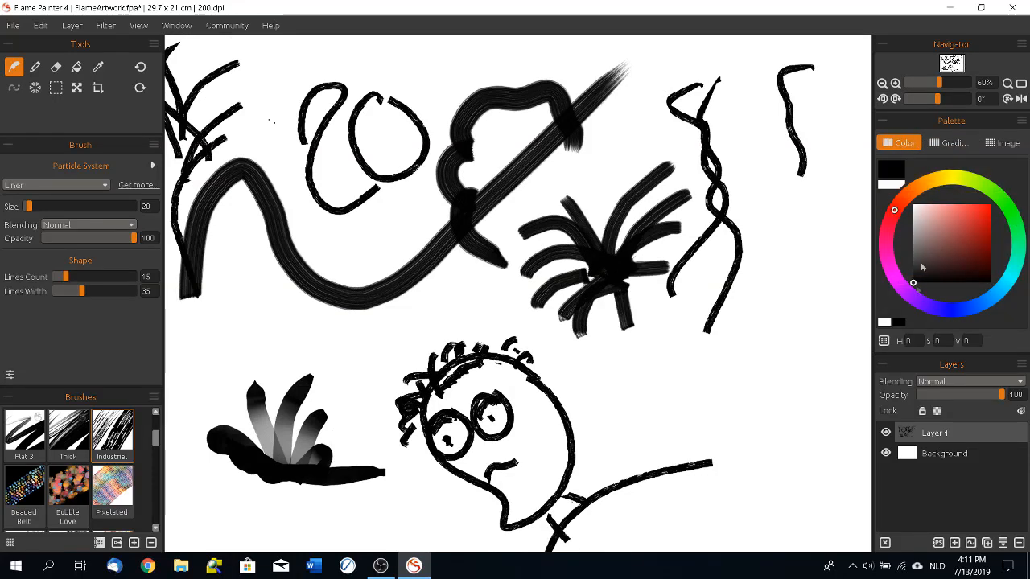
left_click(883, 342)
left_click(819, 262)
mouse_move(609, 463)
left_mouse_down()
mouse_move(631, 394)
mouse_move(666, 437)
mouse_move(812, 401)
mouse_move(819, 372)
left_mouse_up()
Step: Paint a long winding stroke with the rainbow gradient and a wavy one at left with a blue-violet gradient from the Gradient Library
left_click(947, 142)
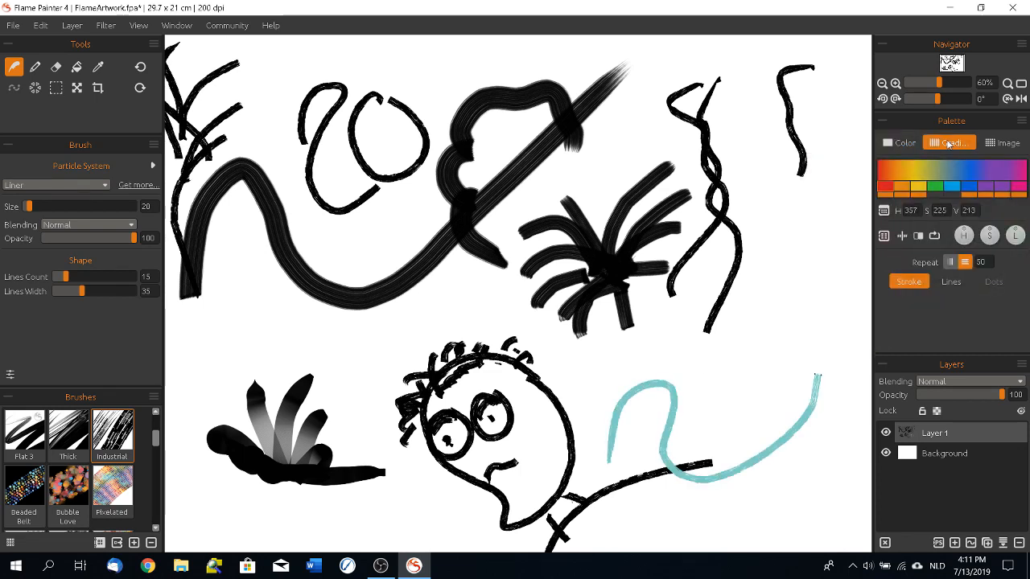
mouse_move(729, 376)
left_mouse_down()
mouse_move(748, 235)
mouse_move(815, 175)
mouse_move(794, 338)
mouse_move(670, 416)
mouse_move(497, 288)
mouse_move(388, 428)
left_mouse_up()
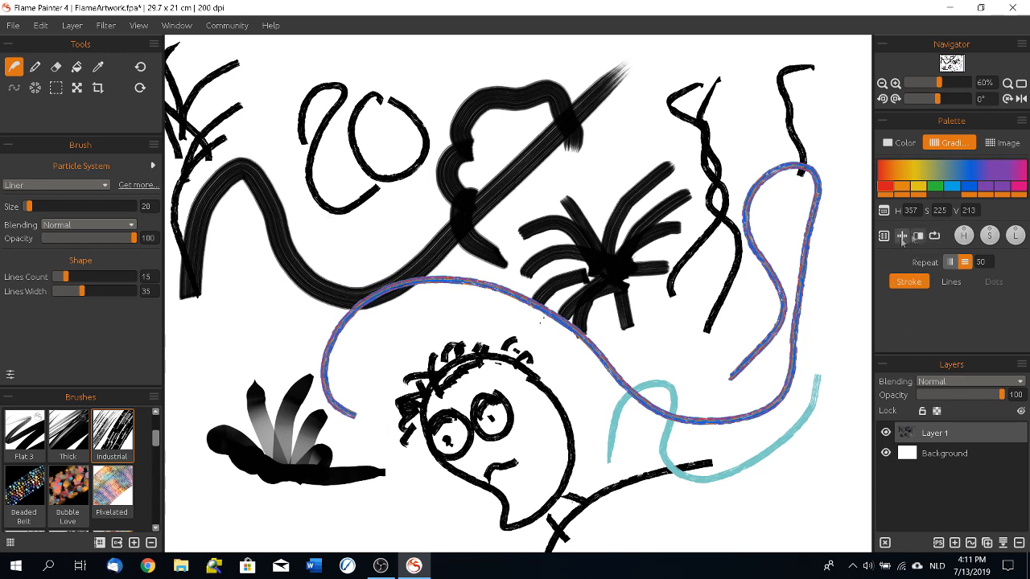
left_click(883, 236)
scroll(857, 334, "down", 5)
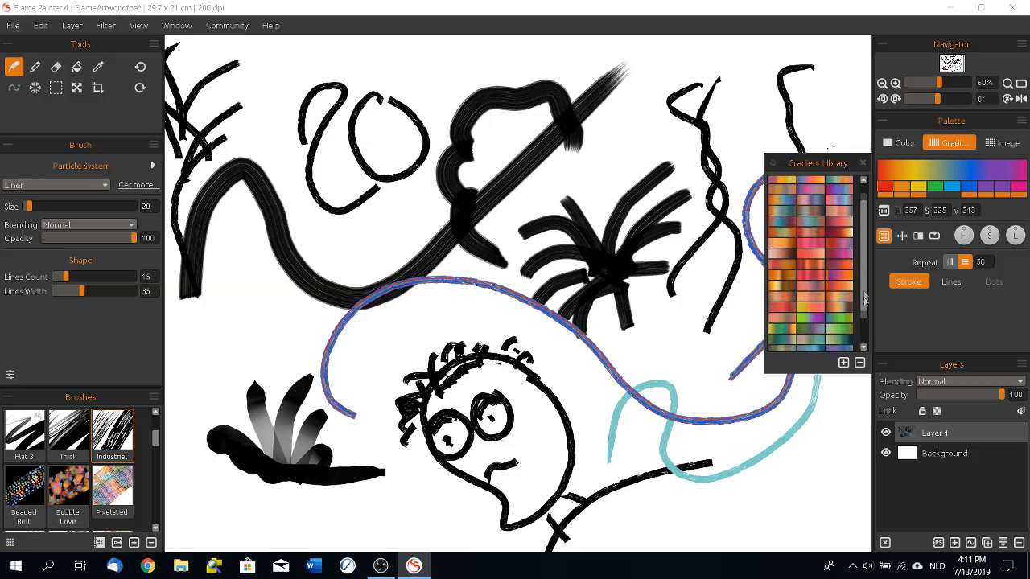
left_click(838, 325)
mouse_move(237, 382)
left_mouse_down()
mouse_move(279, 345)
mouse_move(419, 155)
mouse_move(454, 194)
left_mouse_up()
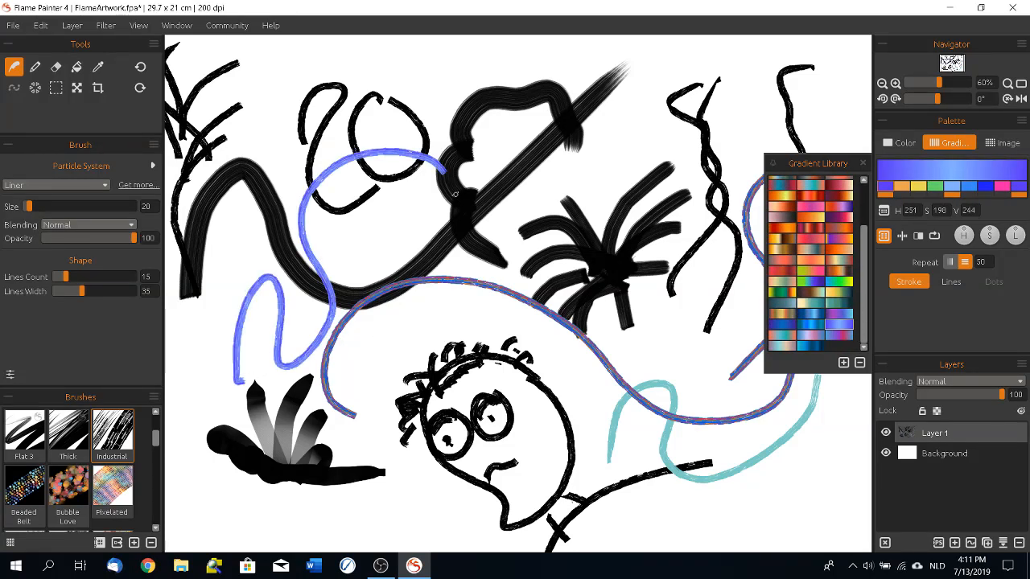
Step: Paint a short image-coloured stroke over the intertwined lines, and return to the plain color palette with the Colors List closed
left_click(1008, 145)
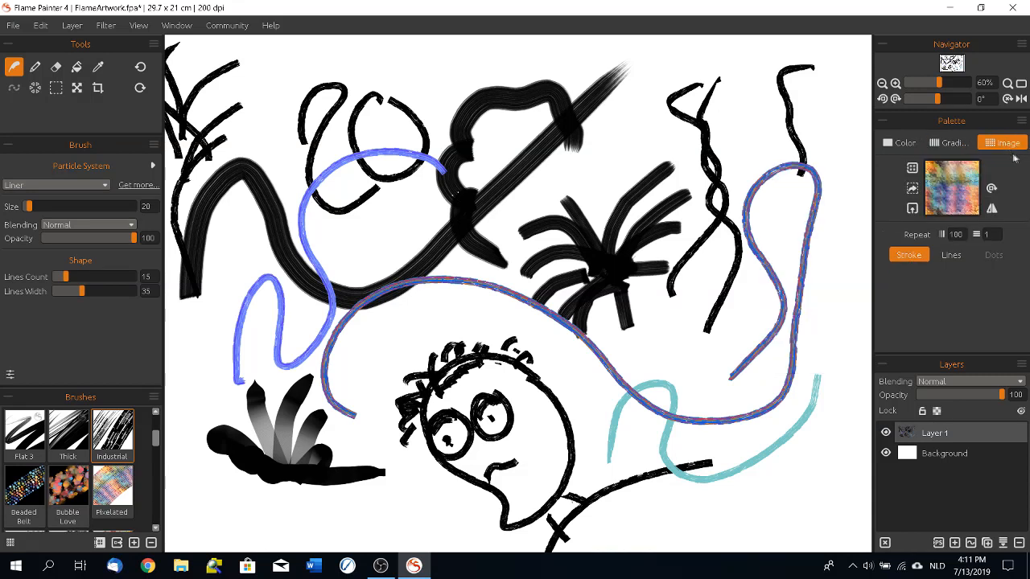
mouse_move(749, 149)
left_mouse_down()
mouse_move(729, 146)
mouse_move(723, 221)
left_mouse_up()
left_click(893, 144)
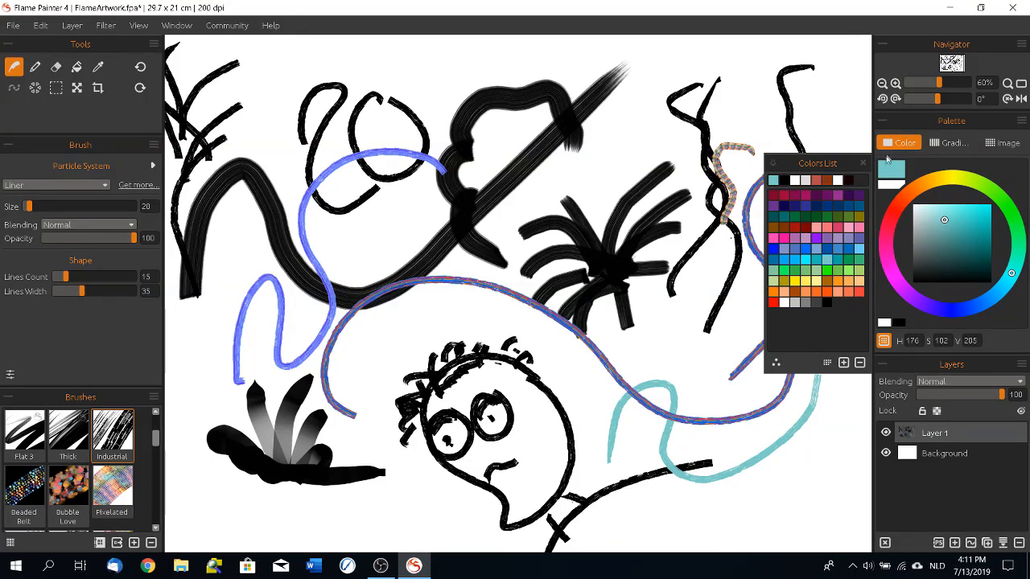
left_click(862, 163)
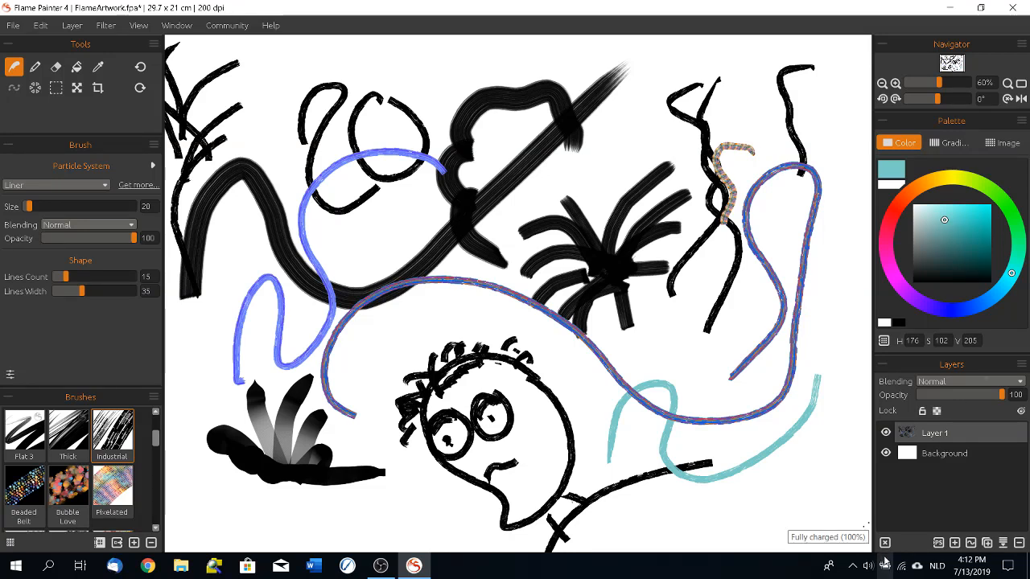
Step: Look through the blending modes for Layer 1 without changing the mode, and restore the layer's opacity to 100
left_click(972, 382)
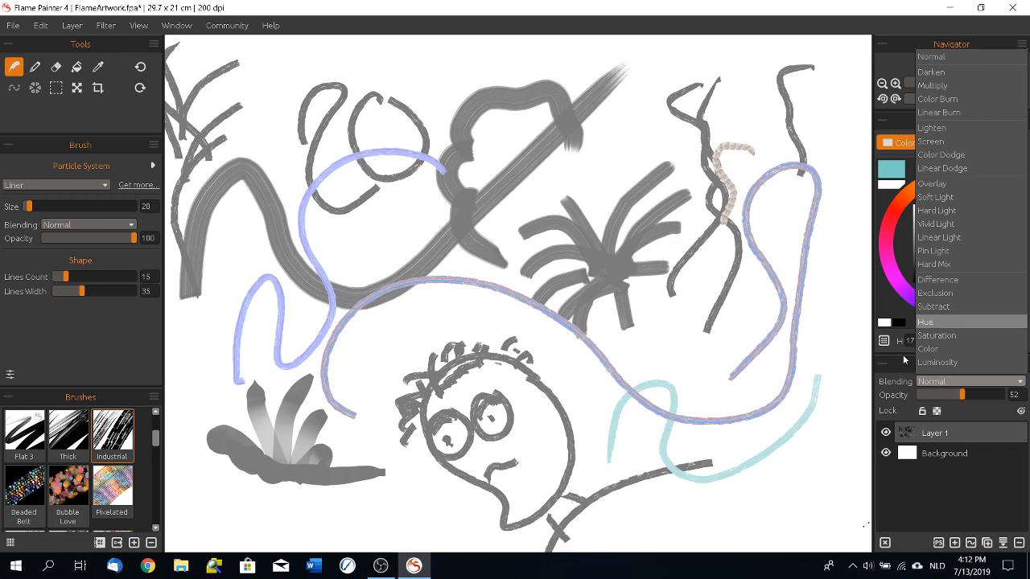
left_click(933, 385)
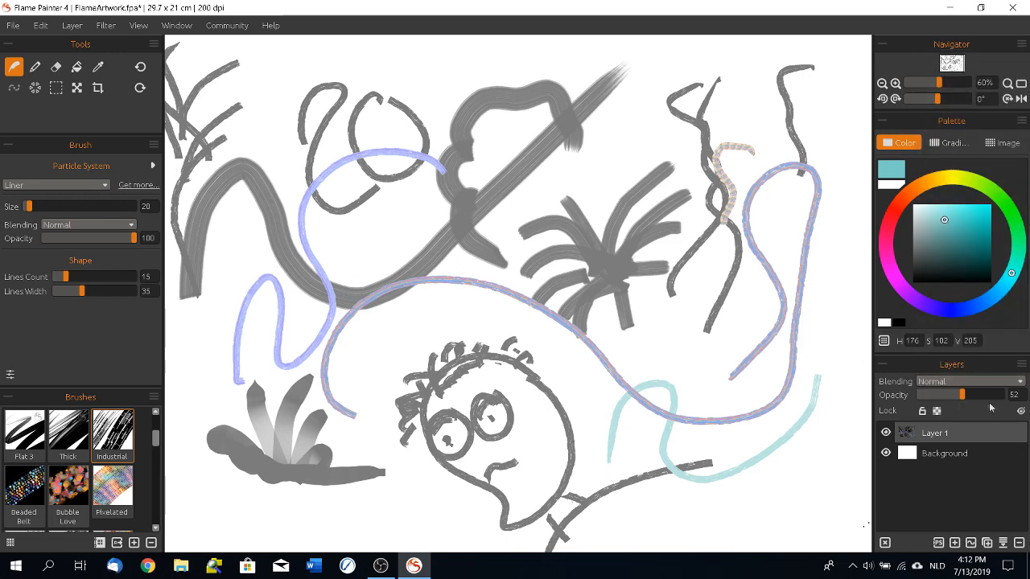
left_click_drag(961, 396, 1005, 395)
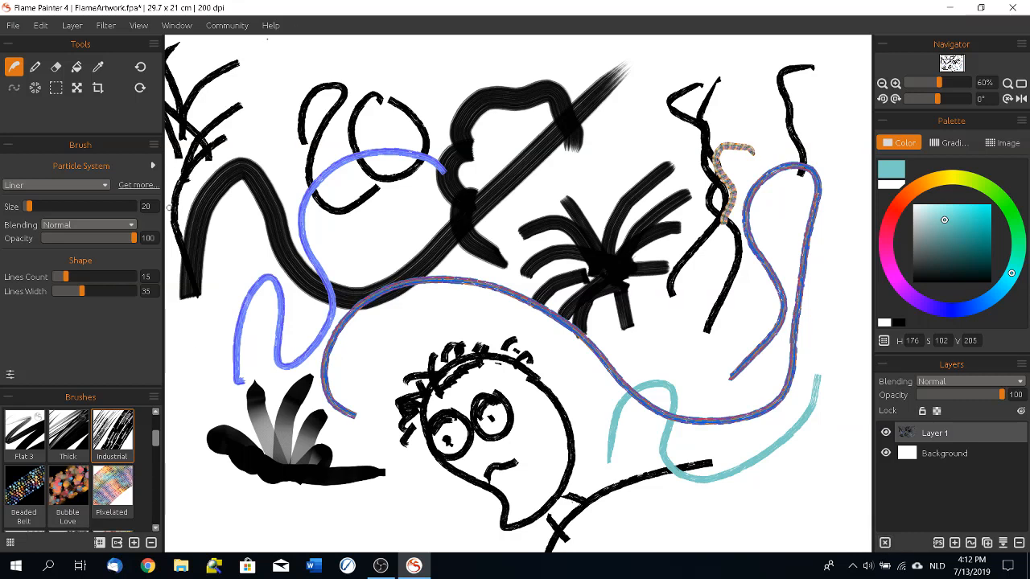
Step: Paint long looping teal strokes across the existing artwork, and clear everything on Layer 1
mouse_move(440, 58)
left_mouse_down()
mouse_move(417, 98)
mouse_move(442, 207)
mouse_move(506, 77)
mouse_move(579, 69)
mouse_move(523, 209)
mouse_move(838, 379)
left_mouse_up()
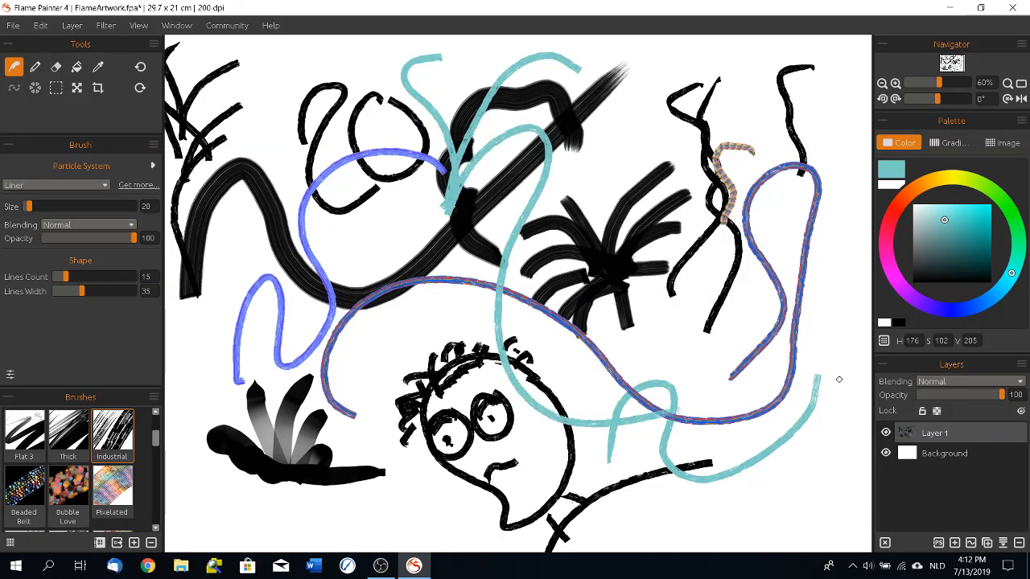
mouse_move(291, 444)
left_mouse_down()
mouse_move(225, 291)
mouse_move(351, 137)
mouse_move(348, 512)
left_mouse_up()
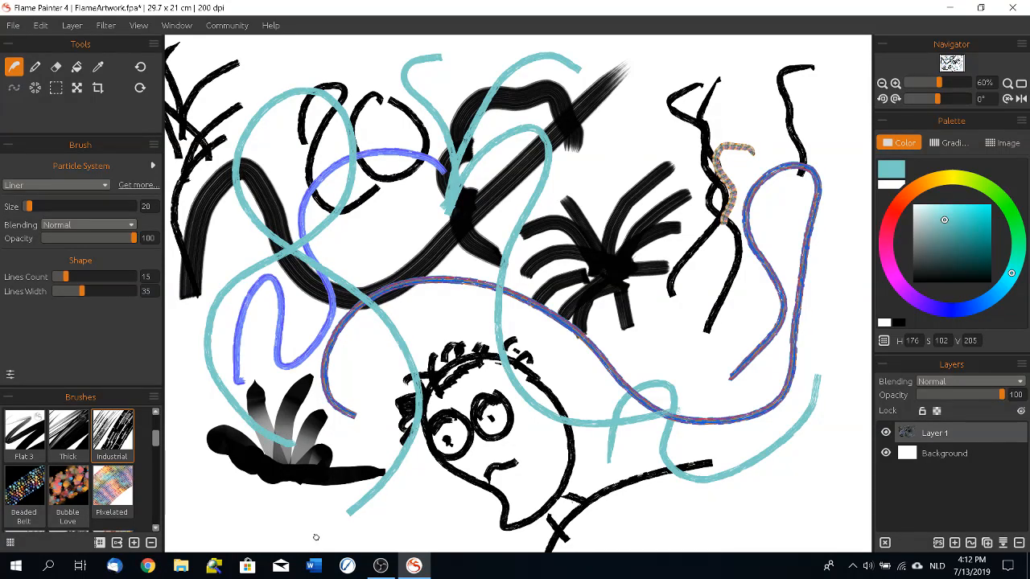
left_click(885, 543)
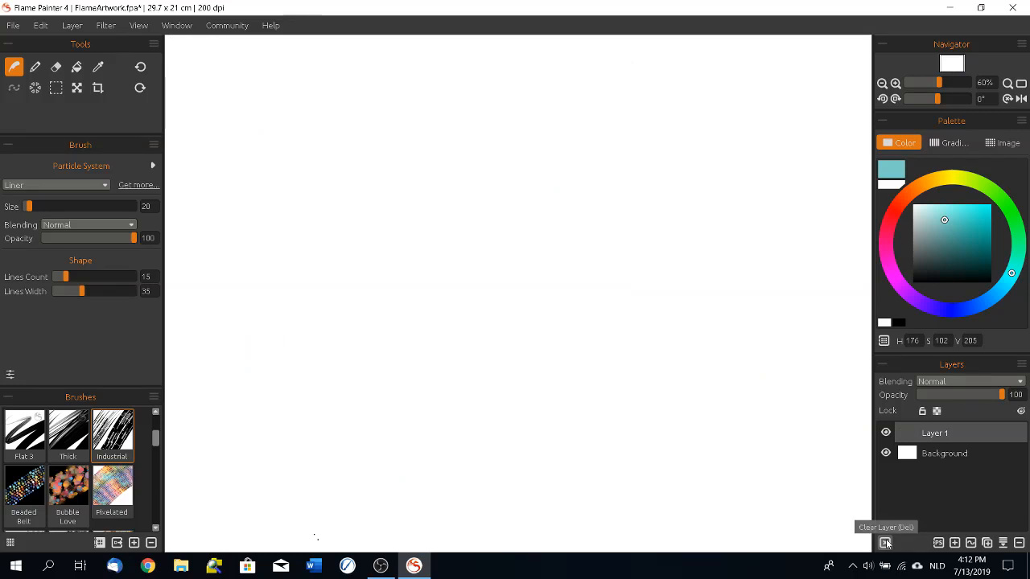
Step: Add a vector layer, paint a wide looping Bubble Love stroke across the whole canvas, and close the Gradient Library
left_click(971, 544)
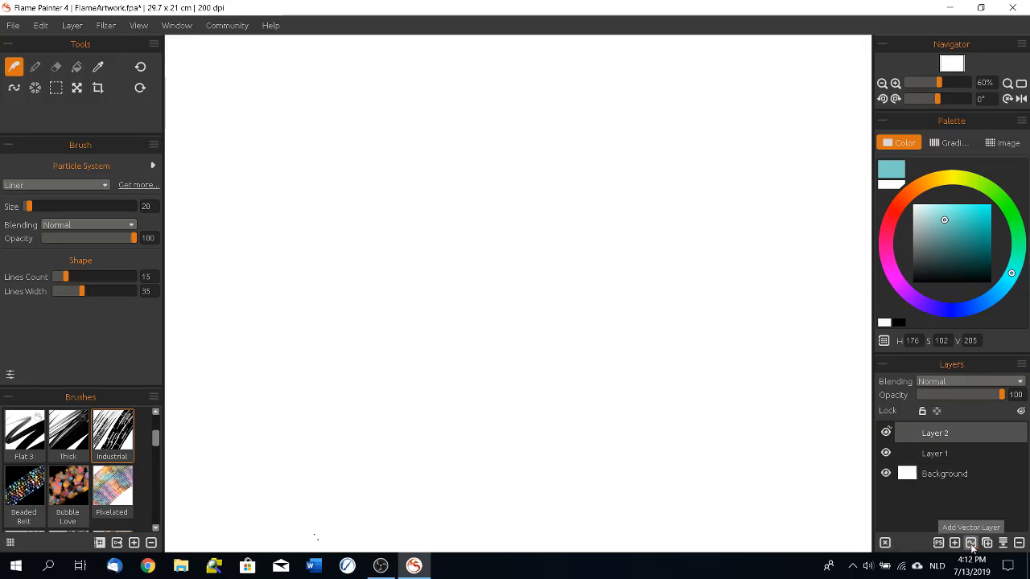
left_click(69, 488)
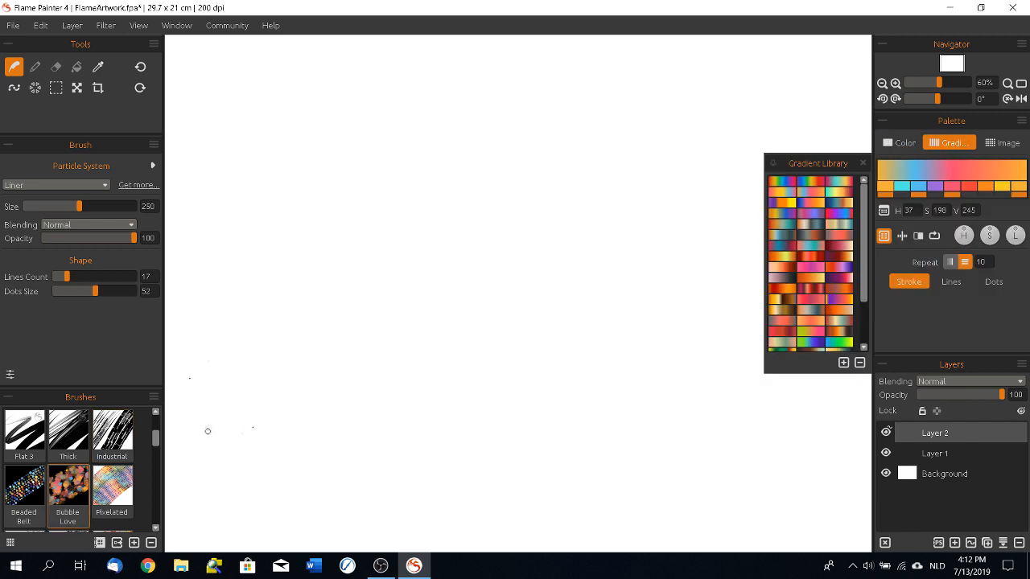
mouse_move(211, 444)
left_mouse_down()
mouse_move(238, 194)
mouse_move(338, 90)
mouse_move(408, 146)
mouse_move(337, 299)
mouse_move(296, 442)
mouse_move(446, 502)
mouse_move(528, 313)
mouse_move(468, 134)
mouse_move(663, 66)
mouse_move(650, 226)
mouse_move(679, 356)
mouse_move(758, 438)
mouse_move(798, 510)
mouse_move(846, 539)
mouse_move(877, 543)
left_mouse_up()
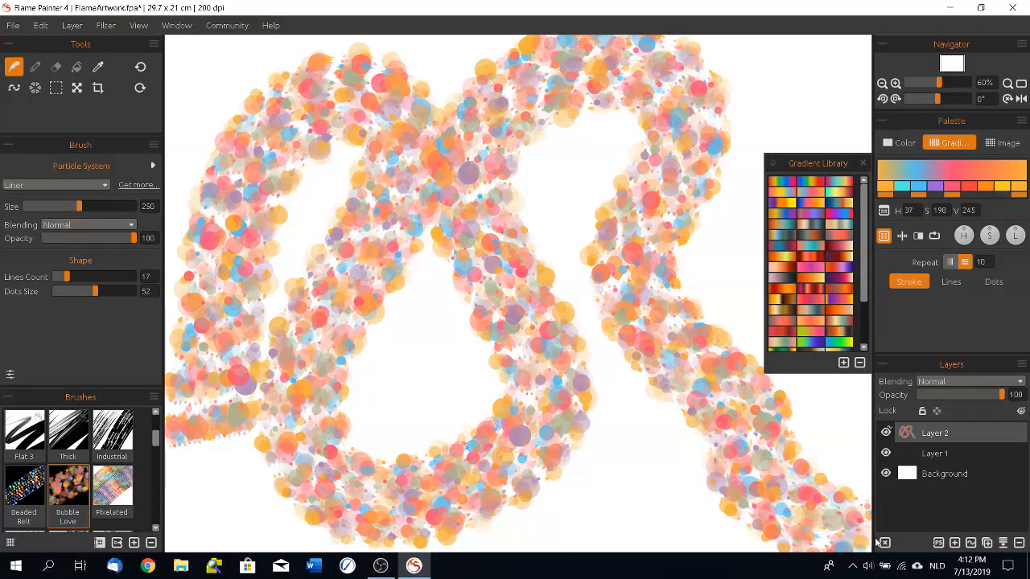
left_click(881, 238)
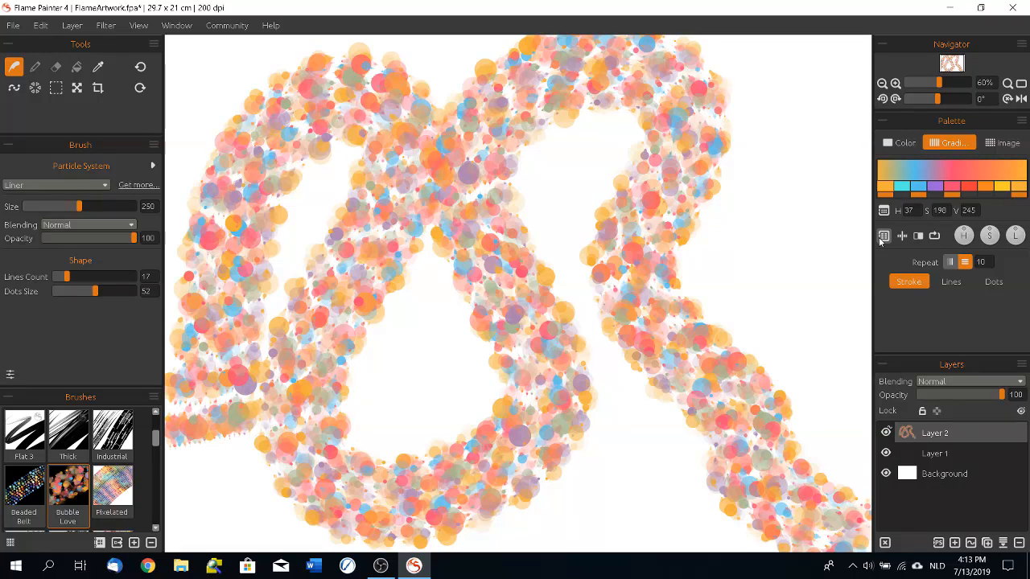
Step: Edit the vector path on Layer 2, pulling its upper-right curve outward and denting the top arc downward, and return to the brush
left_click(13, 90)
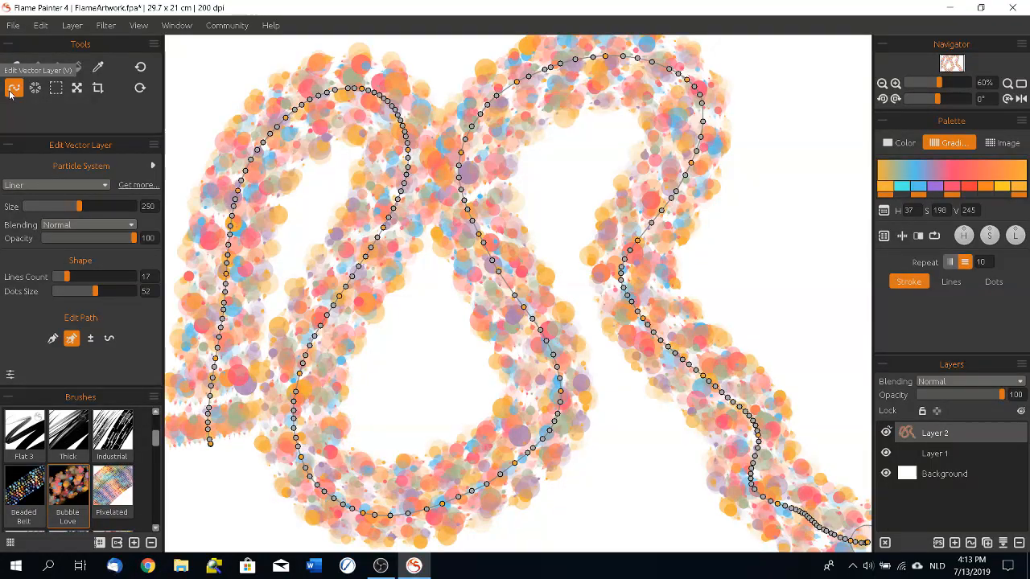
left_click_drag(656, 226, 700, 90)
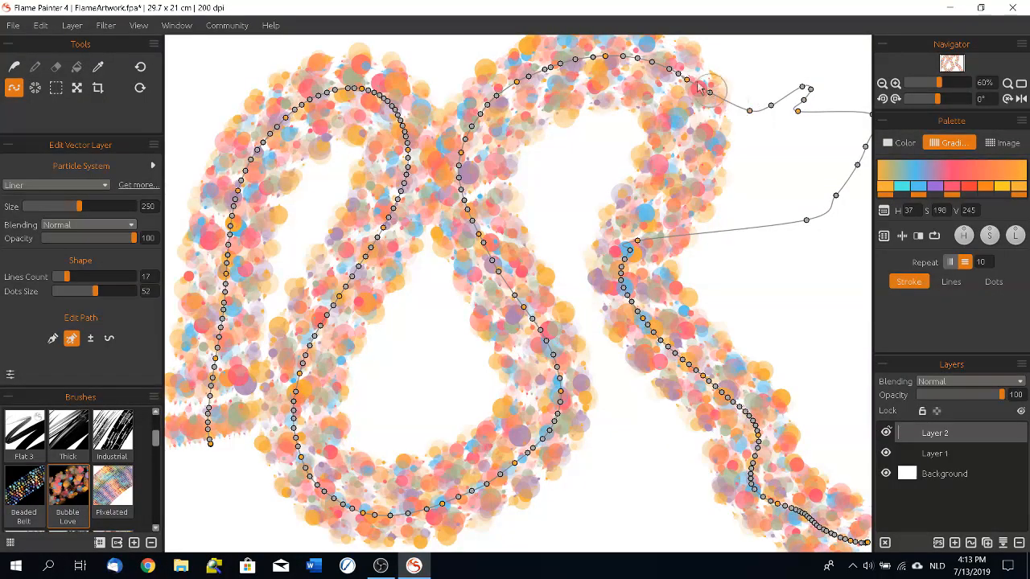
left_click_drag(577, 72, 593, 137)
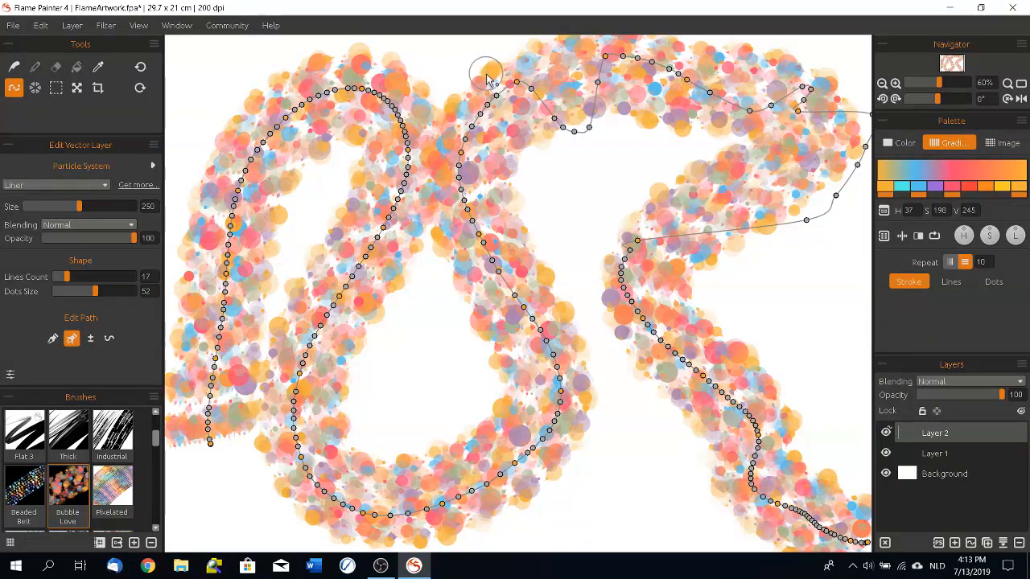
left_click(13, 68)
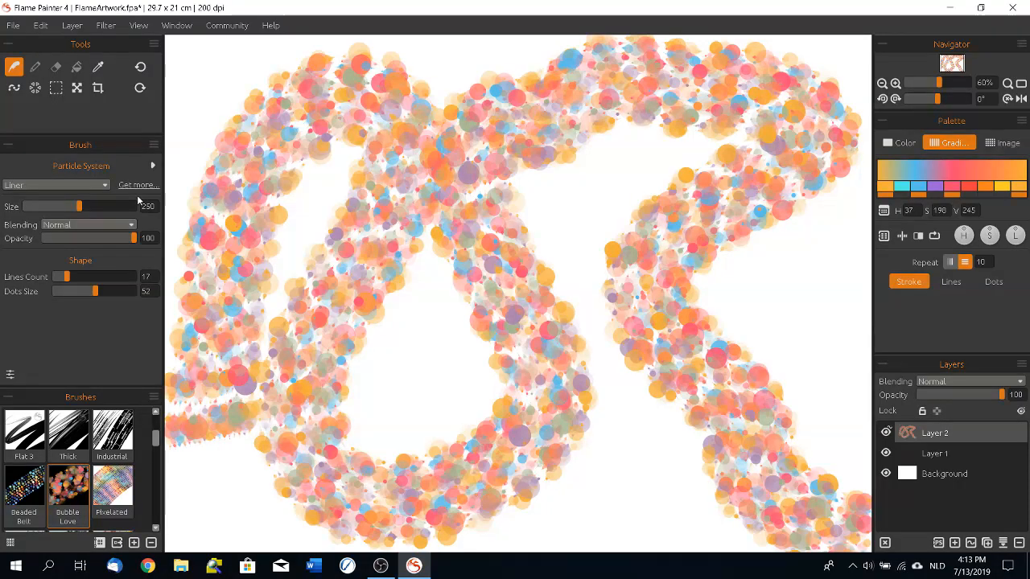
Step: Add a raster layer, paint a winding Bubble Love stroke across it, and clear everything on that layer
left_click(954, 545)
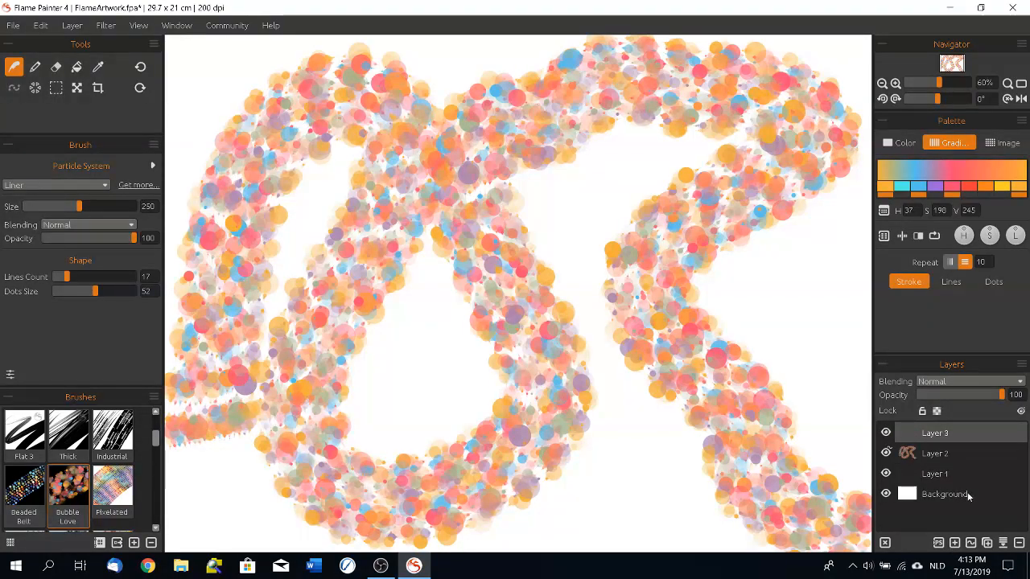
mouse_move(307, 486)
left_mouse_down()
mouse_move(241, 450)
mouse_move(467, 418)
mouse_move(563, 185)
mouse_move(763, 52)
left_mouse_up()
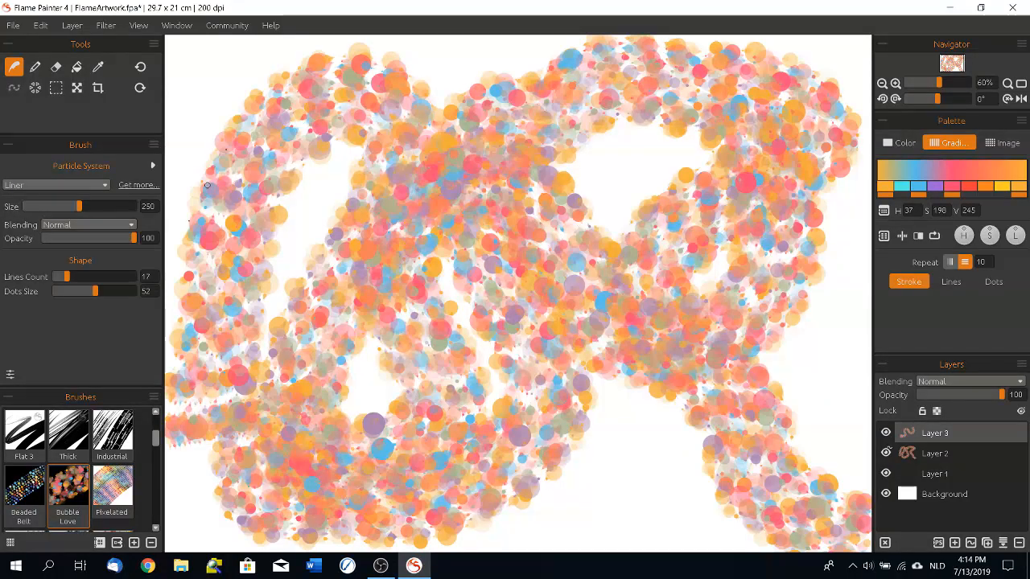
left_click(884, 544)
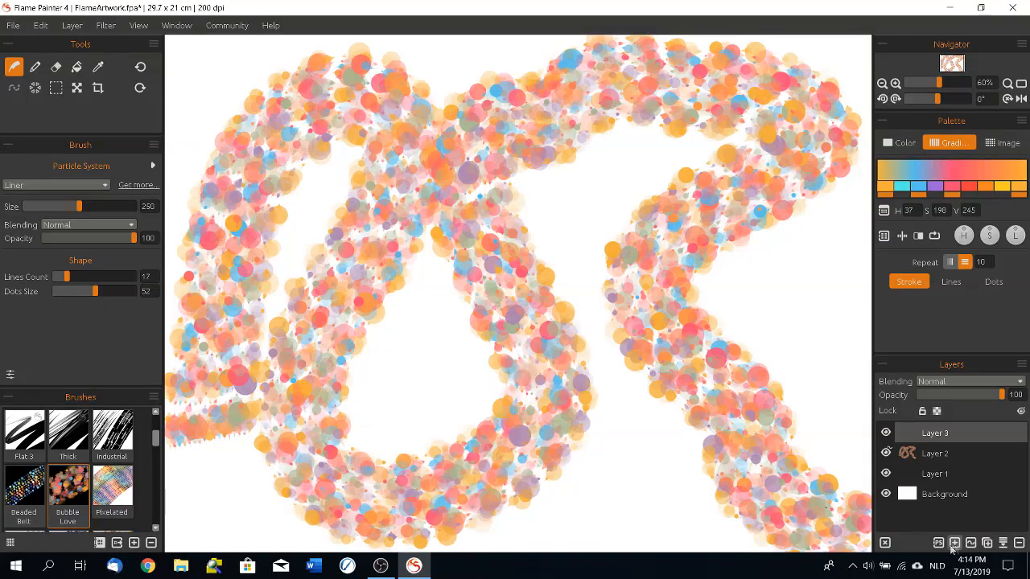
Step: Delete Layer 2 and Layer 3, keeping only Layer 1 and the Background
left_click(933, 455)
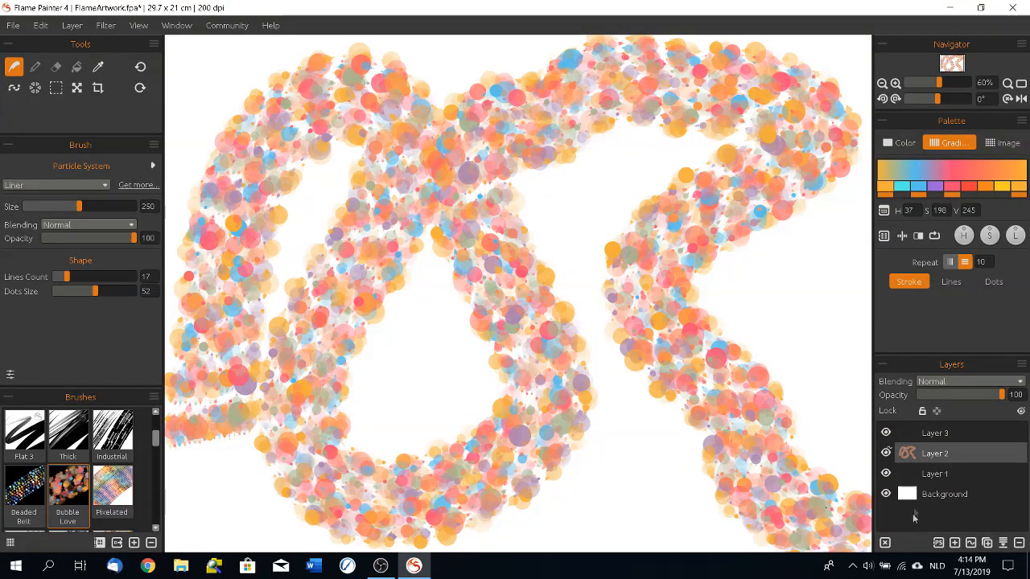
left_click(1019, 544)
left_click(1018, 544)
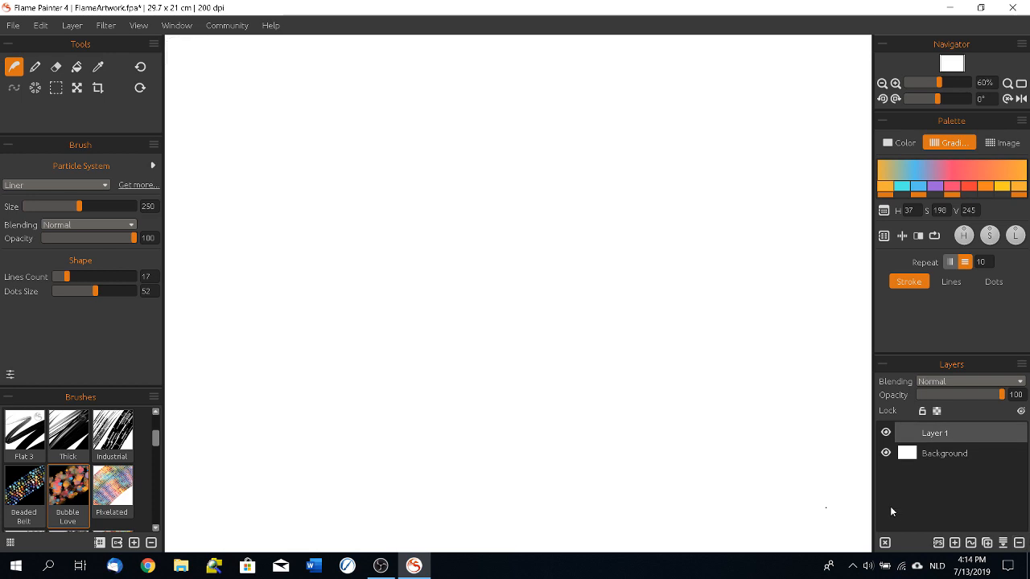
Step: Paint thick black looping strokes across the middle of Layer 1 with the Thick brush
left_click(55, 88)
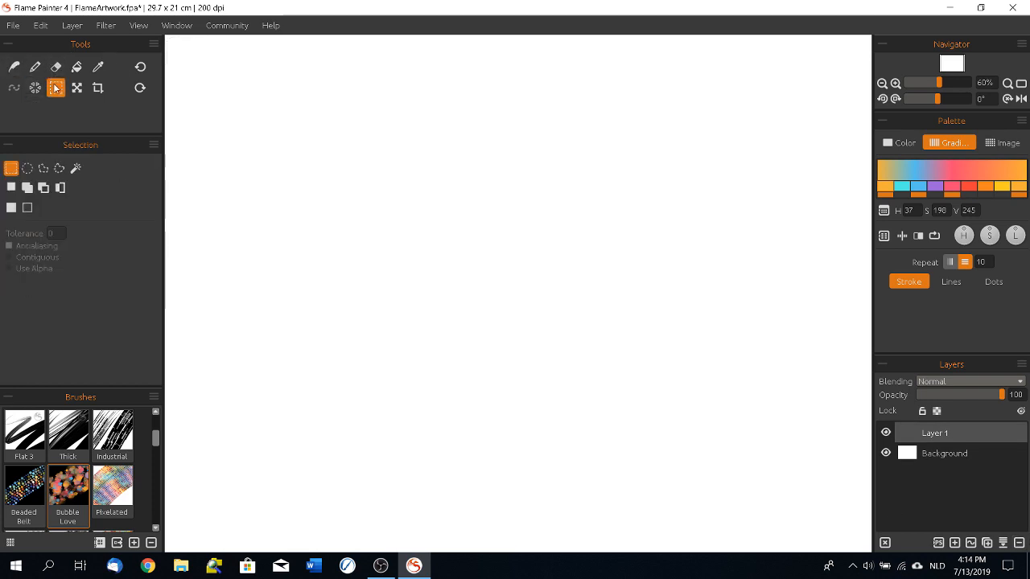
left_click(67, 435)
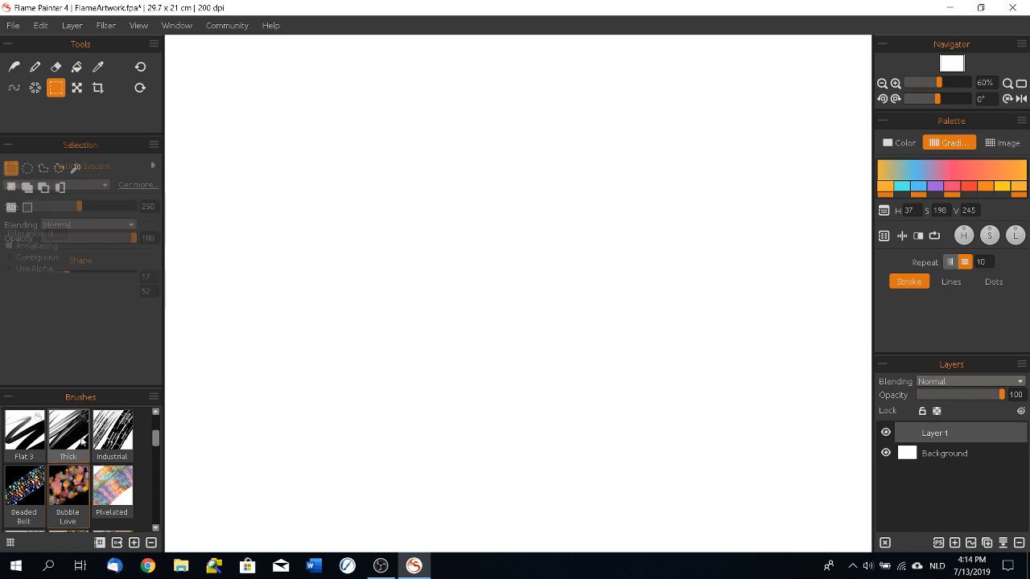
mouse_move(318, 354)
left_mouse_down()
mouse_move(469, 174)
mouse_move(369, 432)
mouse_move(516, 206)
mouse_move(483, 174)
mouse_move(590, 148)
mouse_move(455, 278)
mouse_move(699, 217)
mouse_move(437, 171)
mouse_move(494, 403)
mouse_move(300, 253)
mouse_move(721, 399)
mouse_move(631, 250)
mouse_move(655, 485)
mouse_move(746, 473)
mouse_move(726, 347)
mouse_move(517, 142)
mouse_move(465, 388)
left_mouse_up()
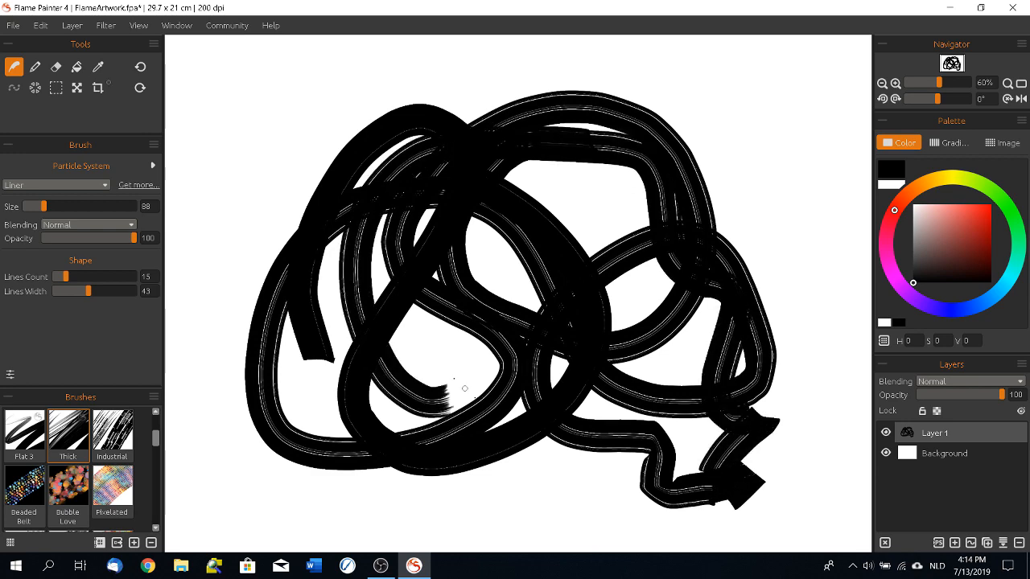
Step: Transform the black strokes on Layer 1 to about 1313 px wide and 1348 px high, and apply the change
left_click(77, 87)
left_click_drag(780, 90, 721, 383)
left_click_drag(455, 254, 453, 76)
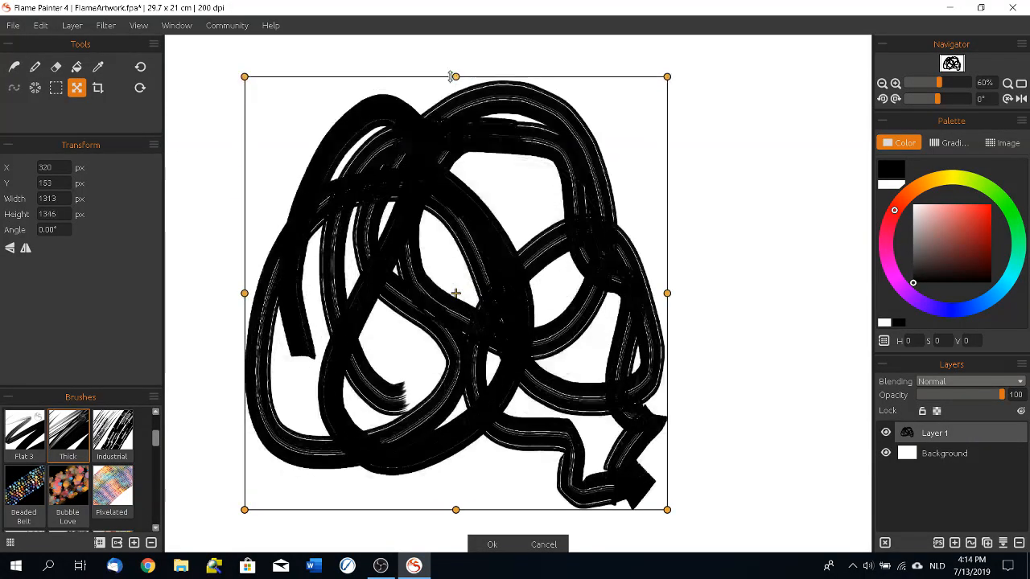
left_click(491, 544)
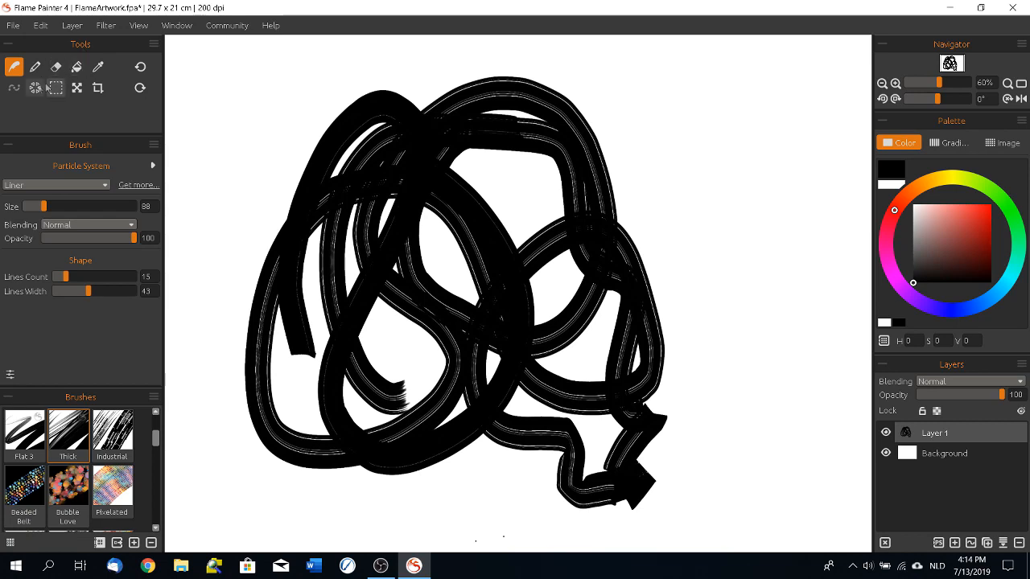
Step: Select the upper-left part of the black loops with a freehand outline and move it right to about X 1299, Y 98 px
left_click(55, 88)
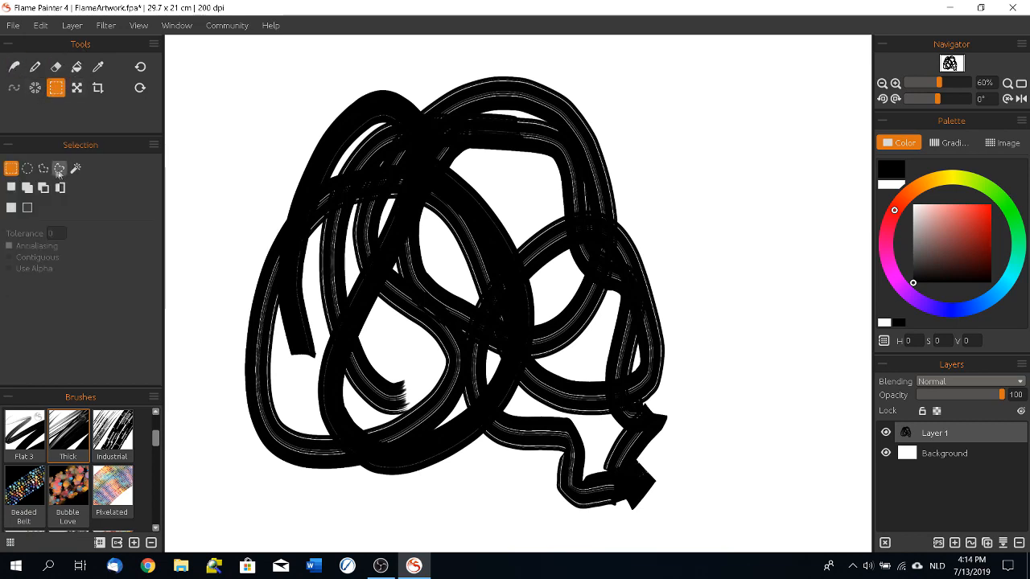
mouse_move(363, 68)
left_mouse_down()
mouse_move(233, 175)
mouse_move(355, 331)
mouse_move(546, 174)
mouse_move(396, 67)
mouse_move(343, 75)
left_mouse_up()
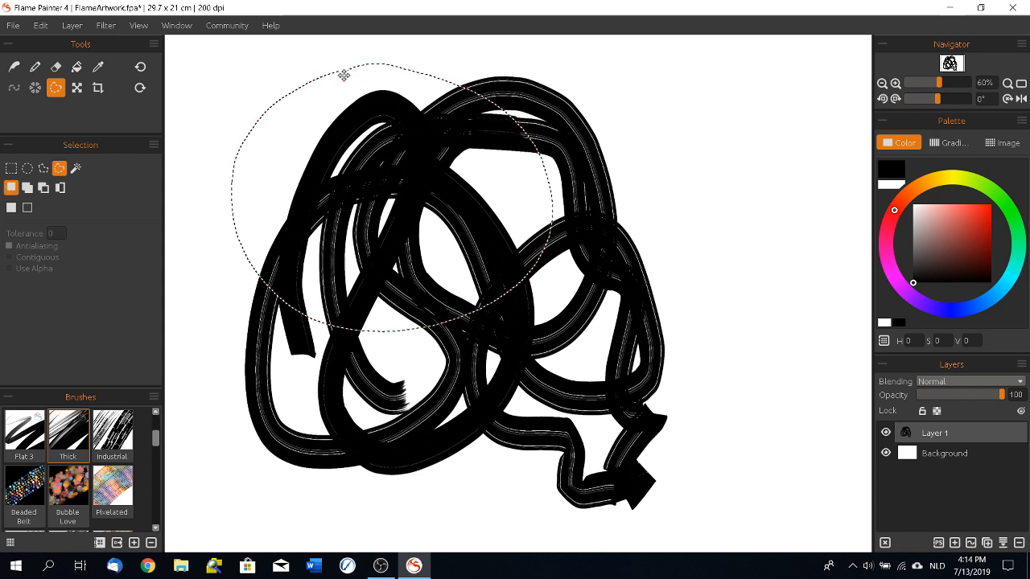
left_click(76, 88)
mouse_move(469, 231)
left_mouse_down()
mouse_move(596, 241)
mouse_move(792, 161)
mouse_move(784, 198)
left_mouse_up()
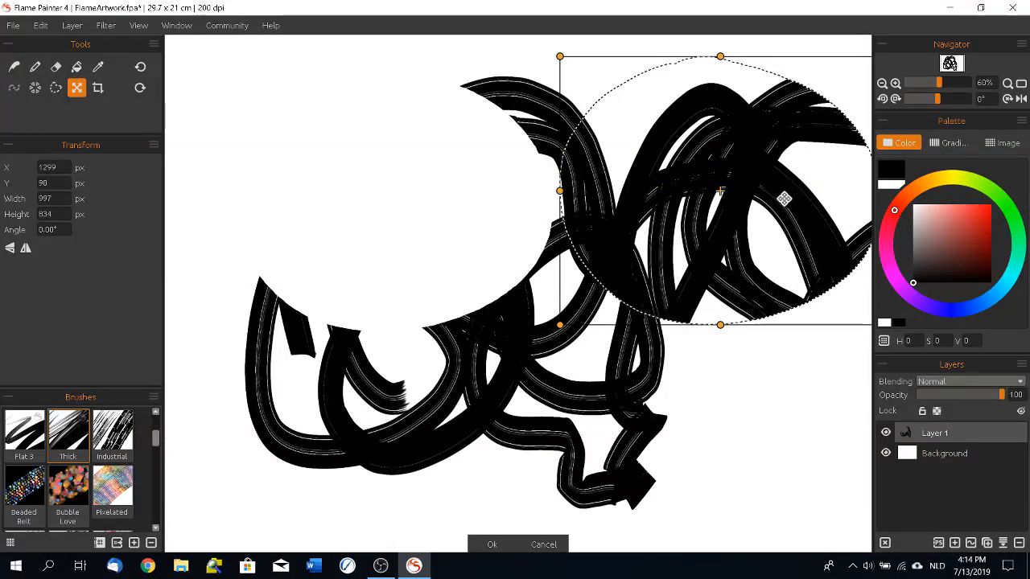
left_click(492, 545)
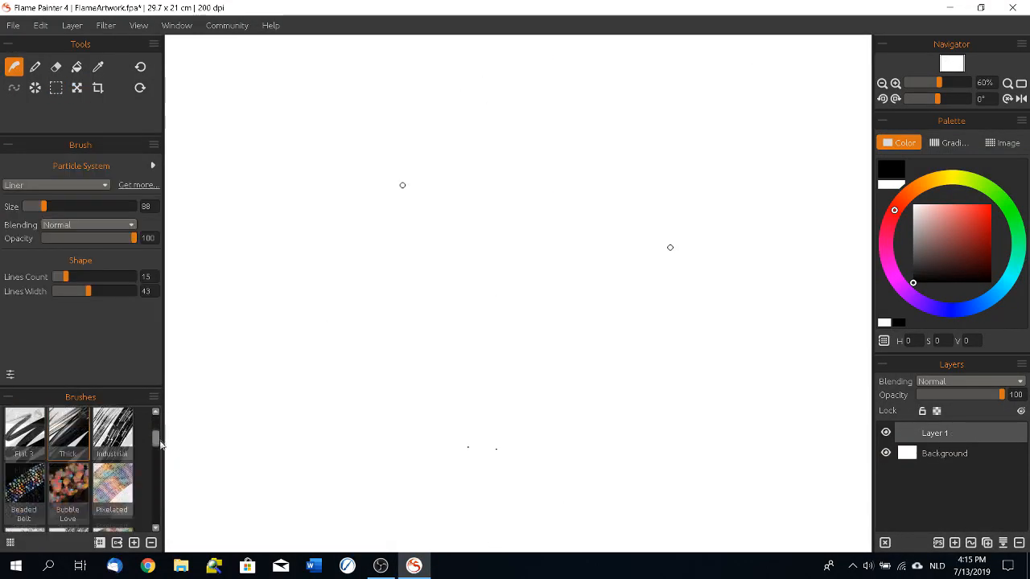
Step: Paint curved Orangerie brush strokes radiating from the canvas centre with rotational symmetry set to 6
scroll(156, 486, "down", 6)
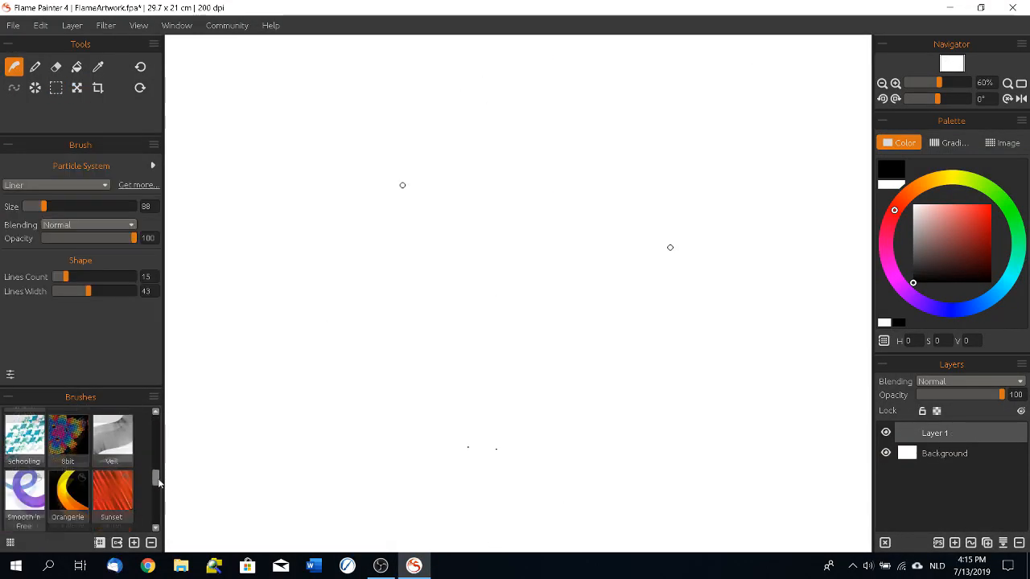
left_click(71, 445)
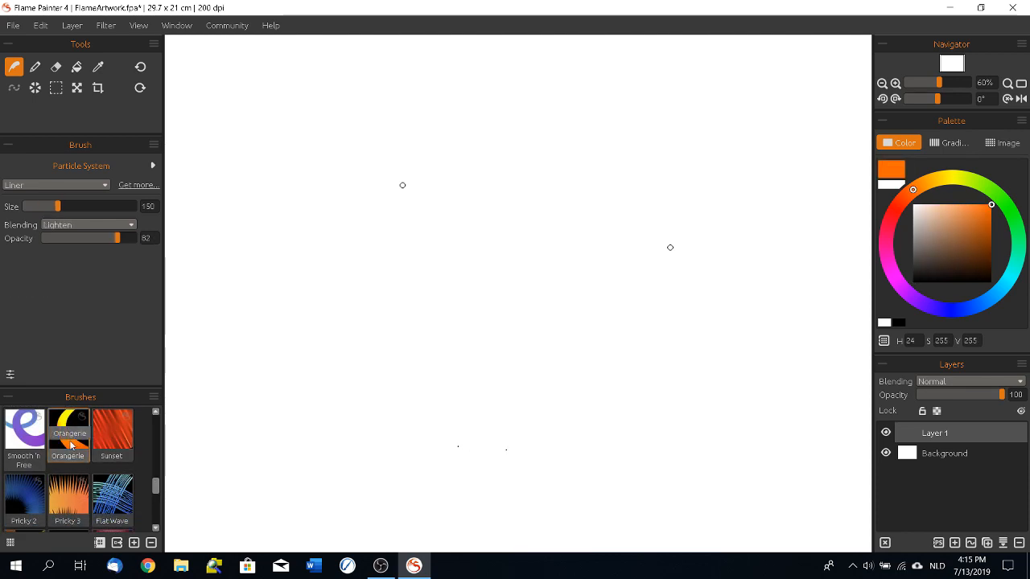
left_click(34, 88)
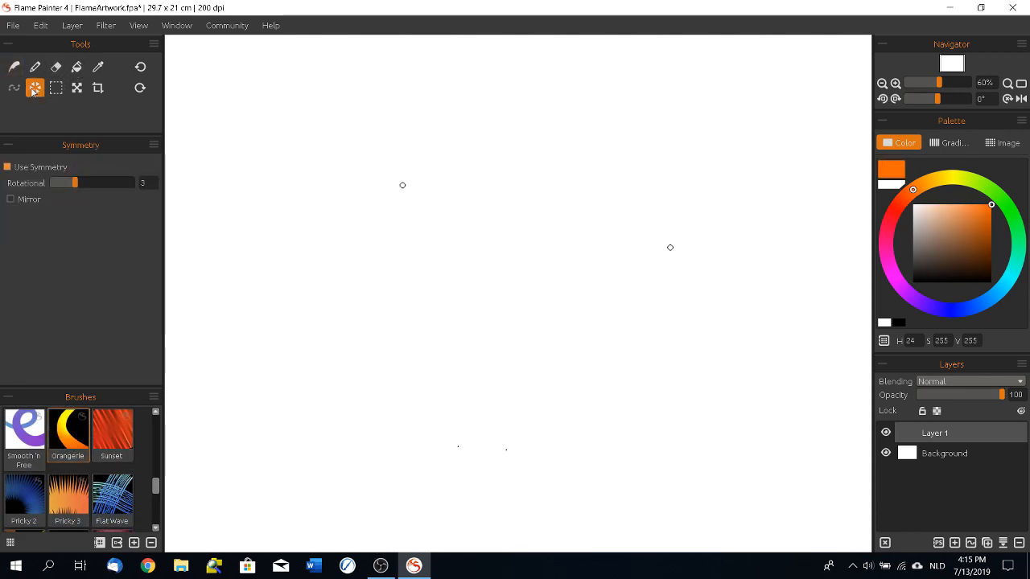
left_click(8, 167)
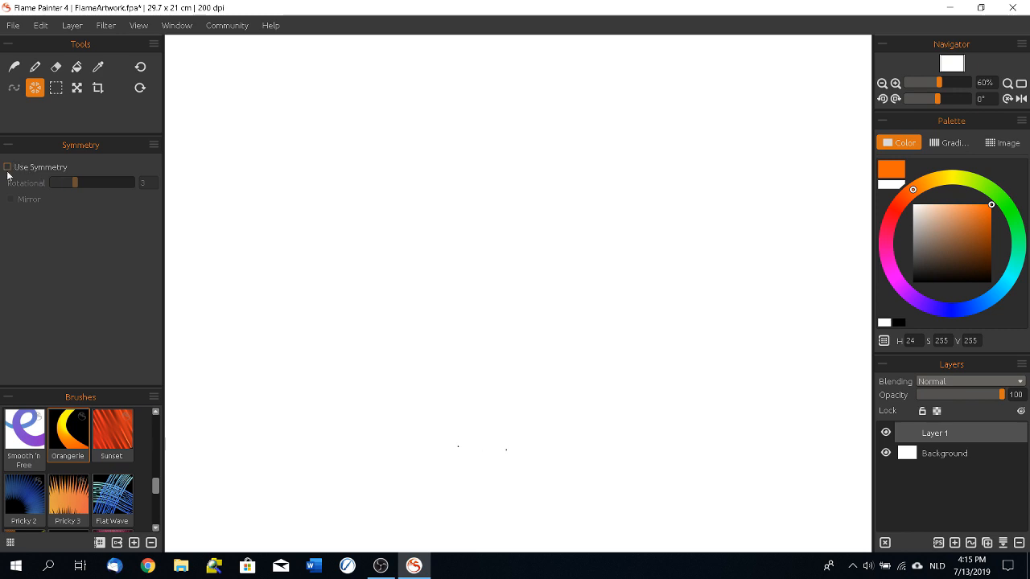
left_click(10, 169)
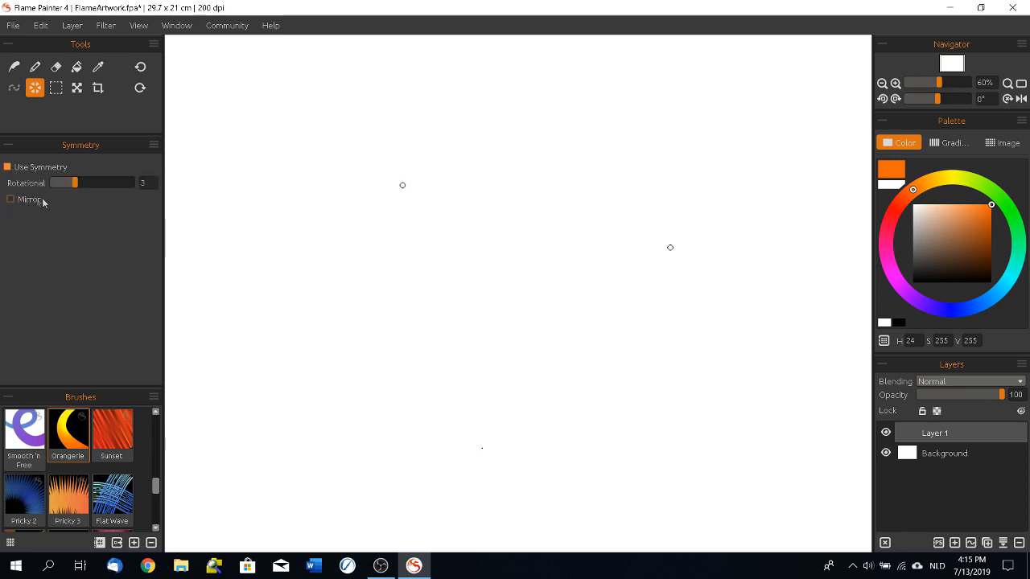
left_click_drag(78, 191, 106, 190)
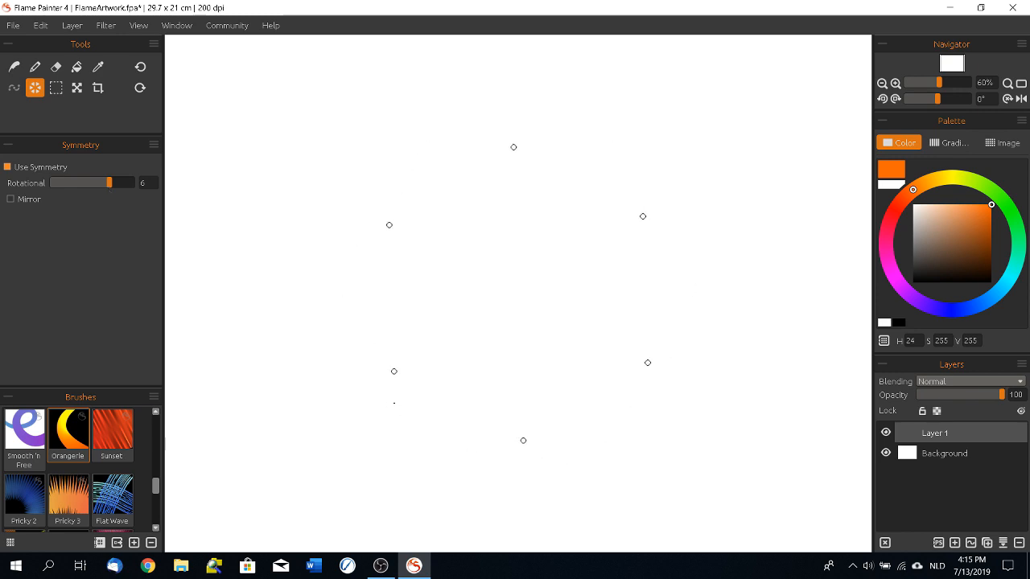
mouse_move(546, 283)
left_mouse_down()
mouse_move(545, 242)
mouse_move(560, 218)
mouse_move(647, 214)
mouse_move(691, 190)
mouse_move(744, 91)
mouse_move(768, 71)
mouse_move(805, 146)
mouse_move(781, 334)
mouse_move(792, 447)
mouse_move(836, 470)
mouse_move(959, 303)
left_mouse_up()
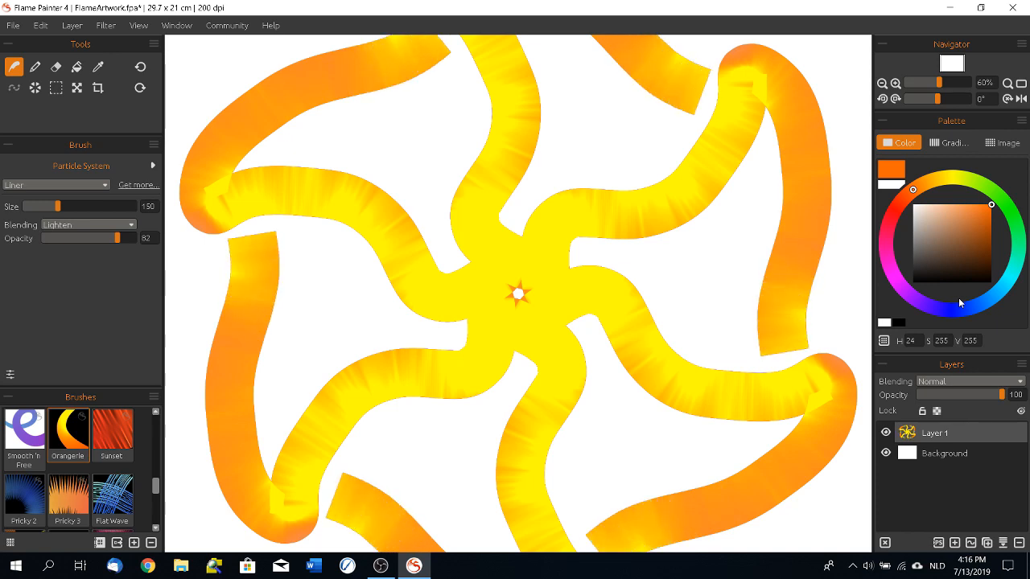
Step: Paint blue Flat Wave strokes over the orange pattern with four-fold rotational symmetry, from the centre towards the canvas edges
left_click(113, 434)
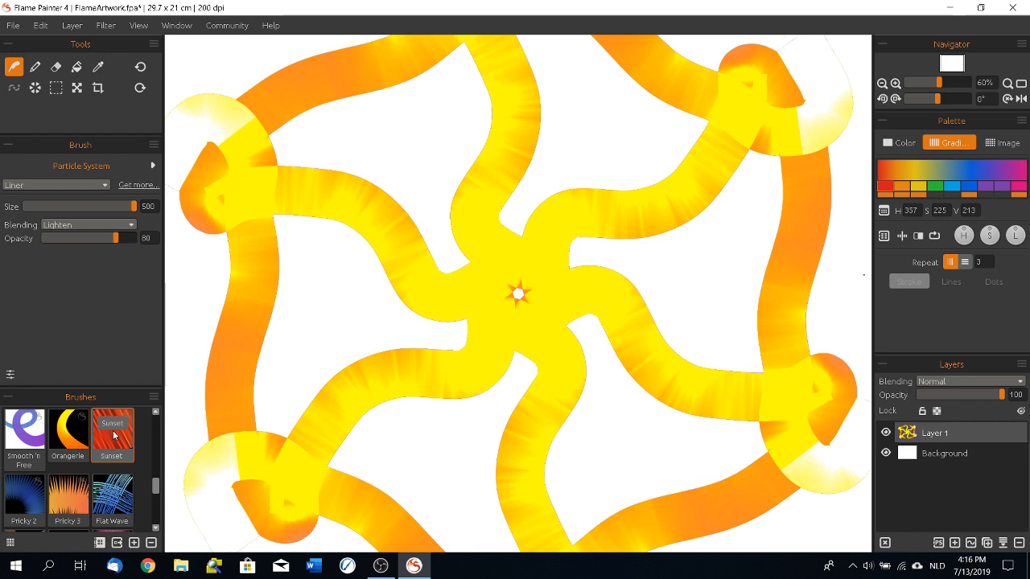
left_click(111, 499)
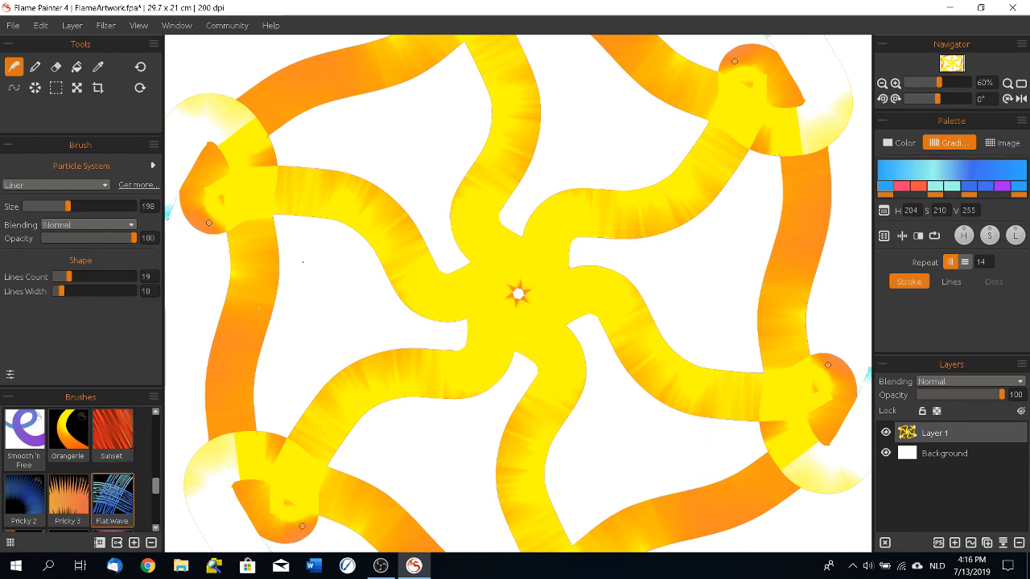
left_click(35, 88)
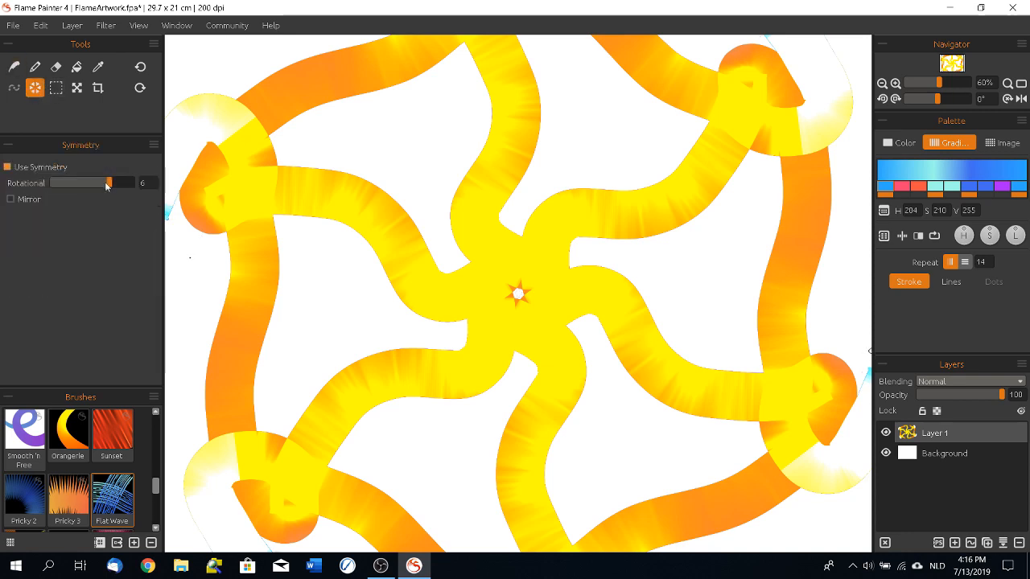
mouse_move(517, 239)
left_mouse_down()
mouse_move(552, 227)
mouse_move(595, 185)
mouse_move(684, 173)
mouse_move(776, 234)
mouse_move(830, 119)
mouse_move(863, 99)
mouse_move(886, 48)
left_mouse_up()
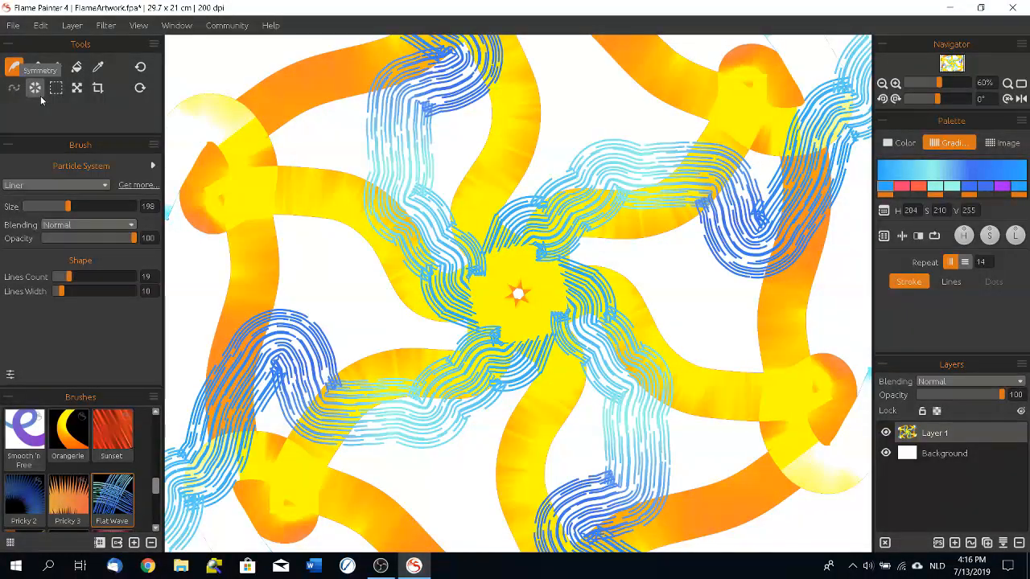
left_click(105, 25)
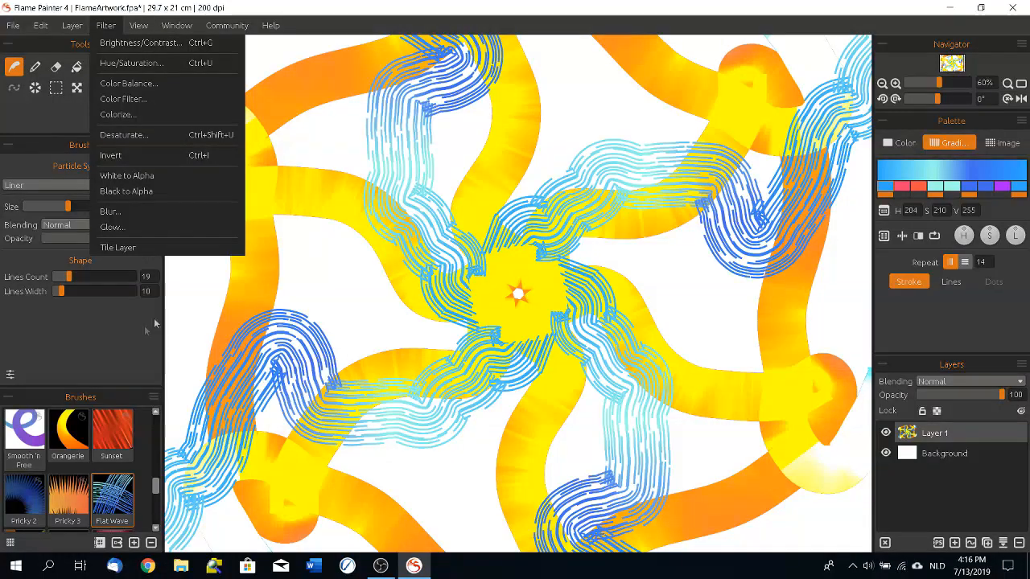
key("Right")
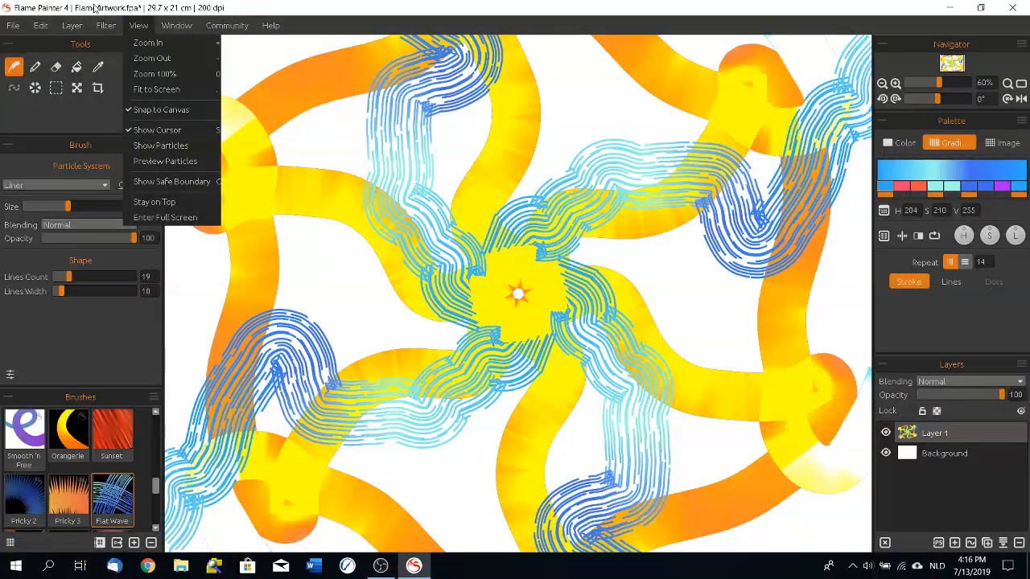
left_click(75, 30)
left_click(138, 24)
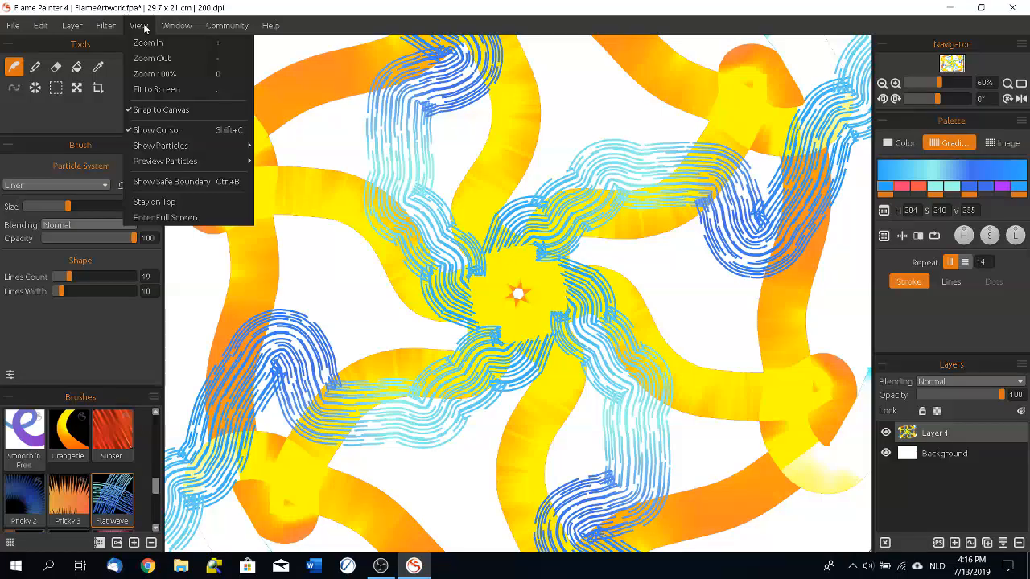
left_click(512, 28)
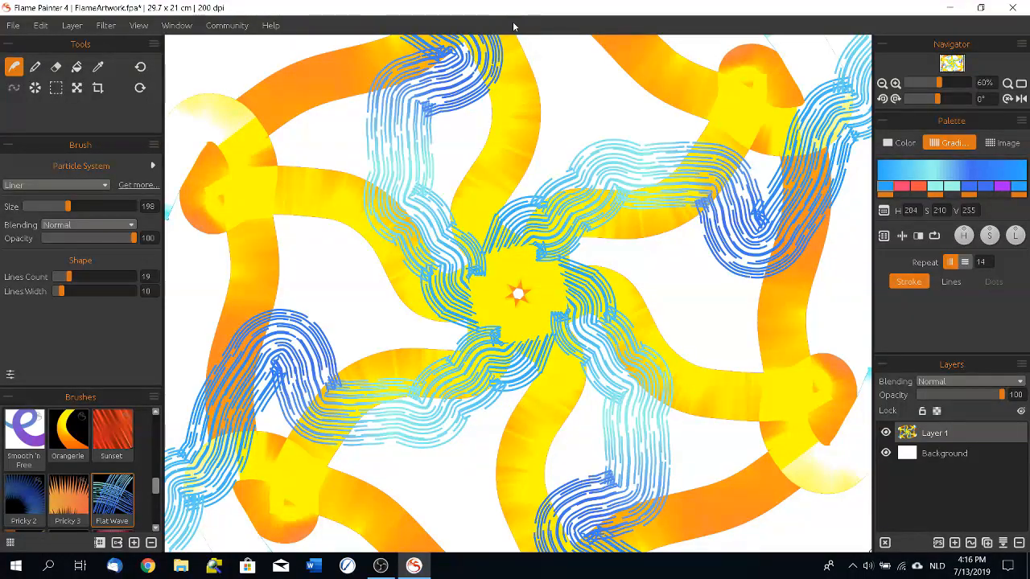
Step: Hide all panels to view the whole canvas, and bring the panels back
key("Tab")
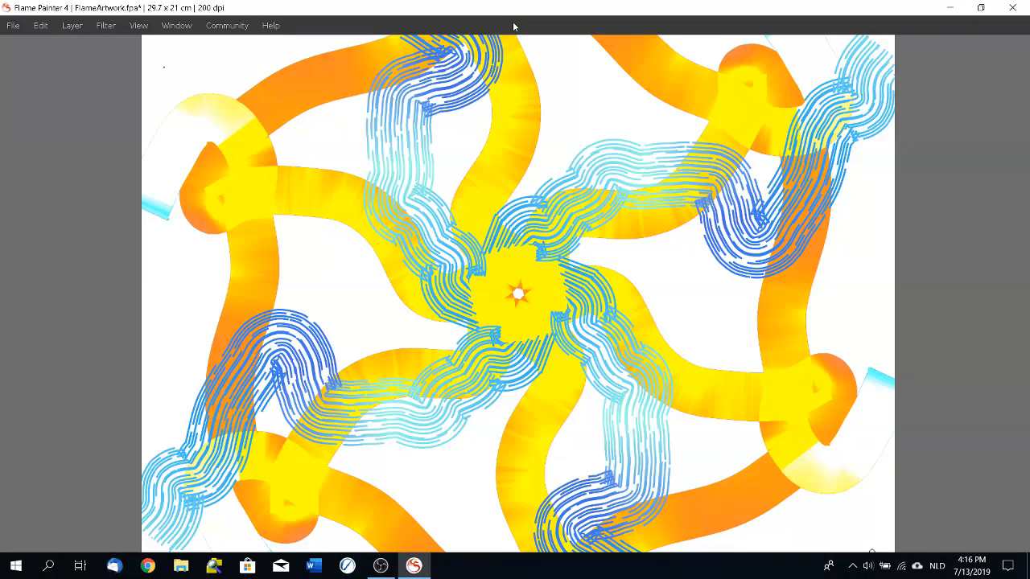
key("Tab")
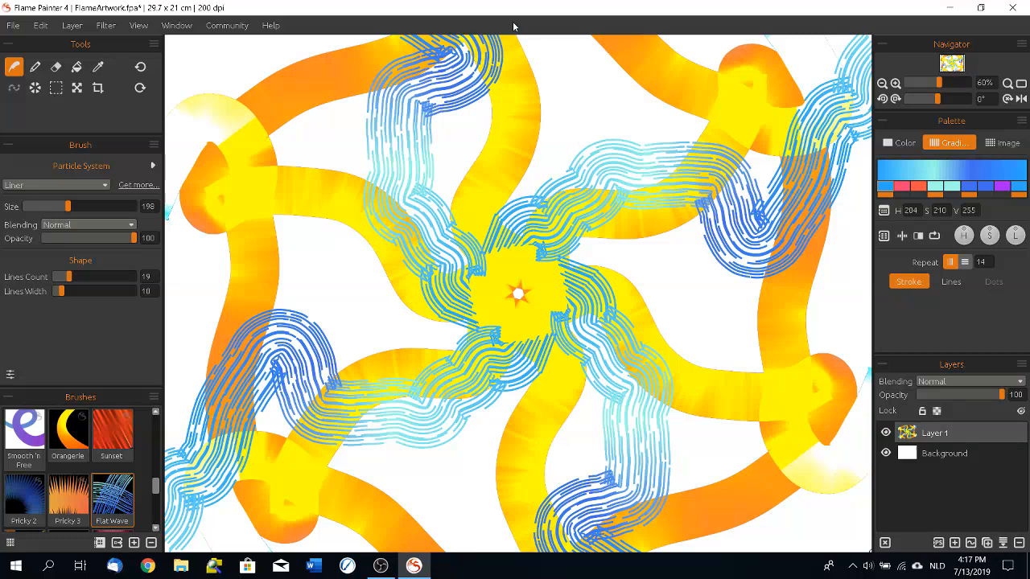
Step: Open the artwork new tree.fpa from the Flame Painter folder, discarding the unsaved changes to the current artwork
left_click(13, 29)
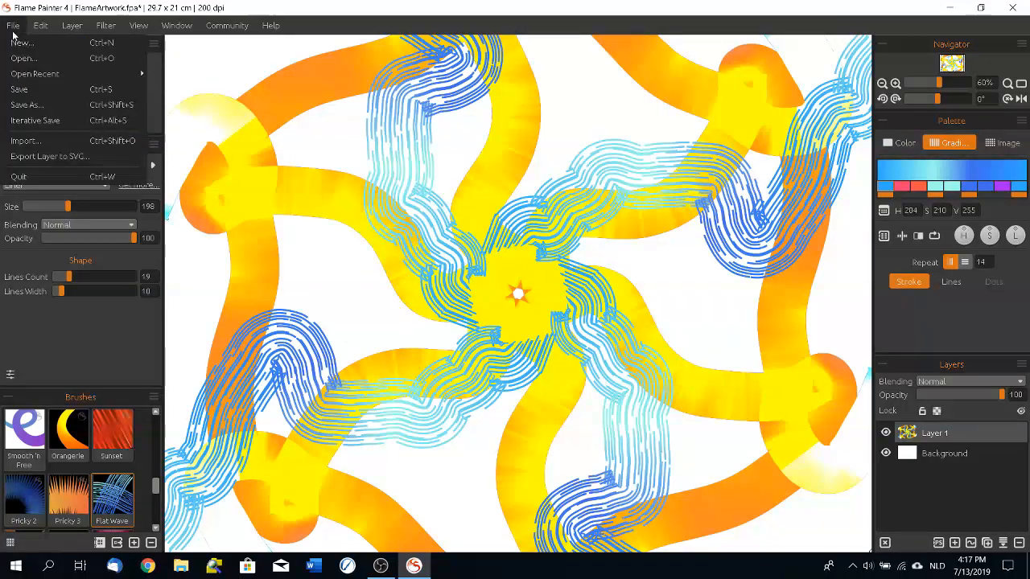
left_click(20, 42)
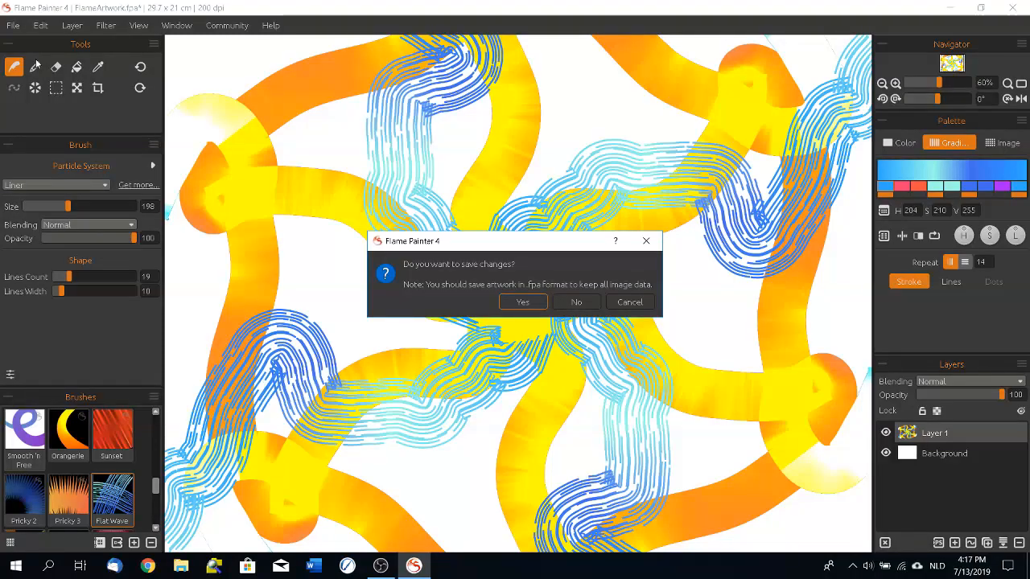
left_click(576, 301)
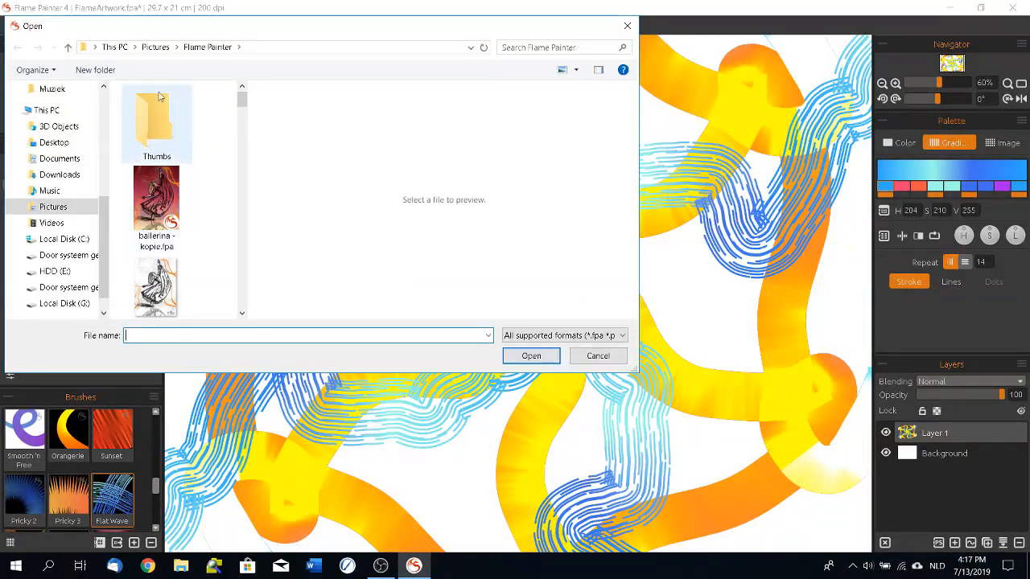
left_click_drag(243, 101, 245, 167)
left_click_drag(245, 229, 245, 259)
left_click(153, 153)
double_click(153, 153)
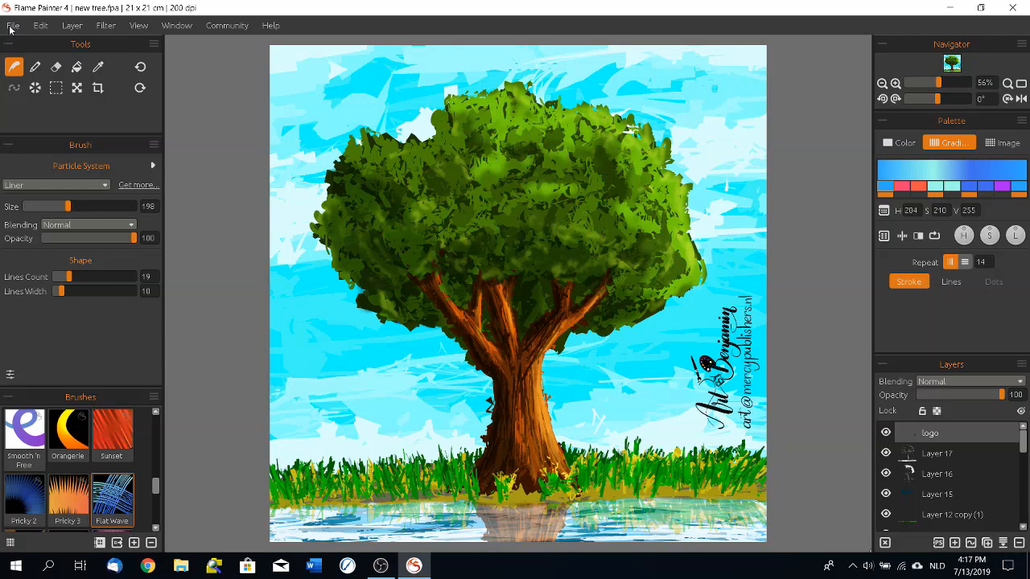
Step: Open the artwork tree.fpa from the Flame Painter folder
left_click(41, 25)
mouse_move(13, 25)
left_click(23, 61)
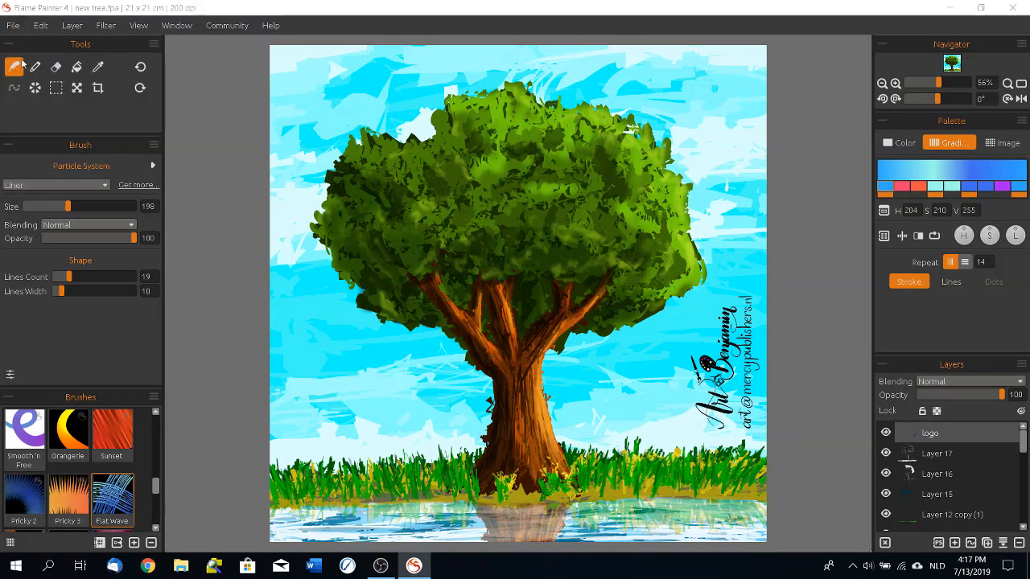
scroll(244, 276, "down", 5)
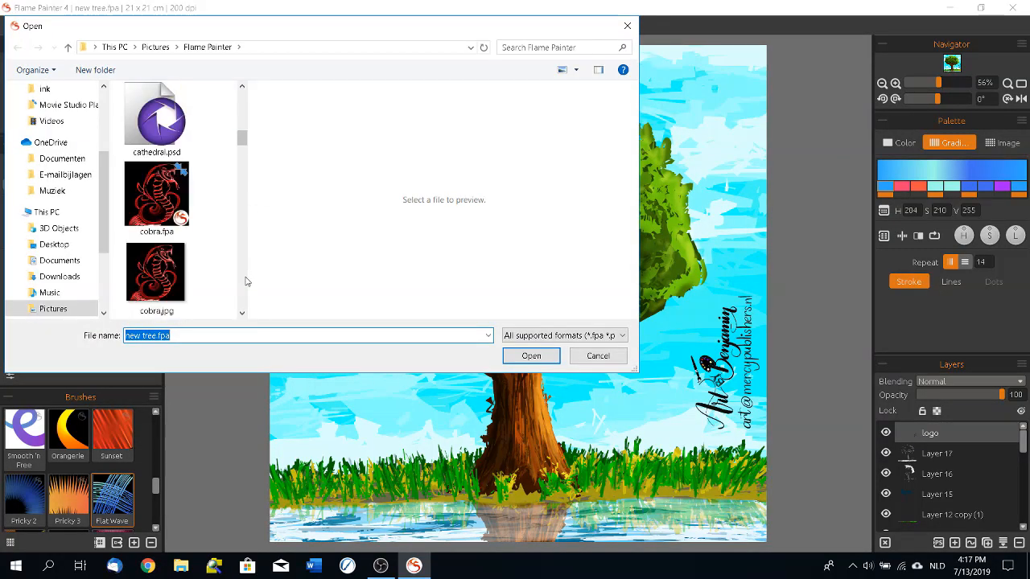
left_click_drag(242, 139, 241, 277)
double_click(156, 218)
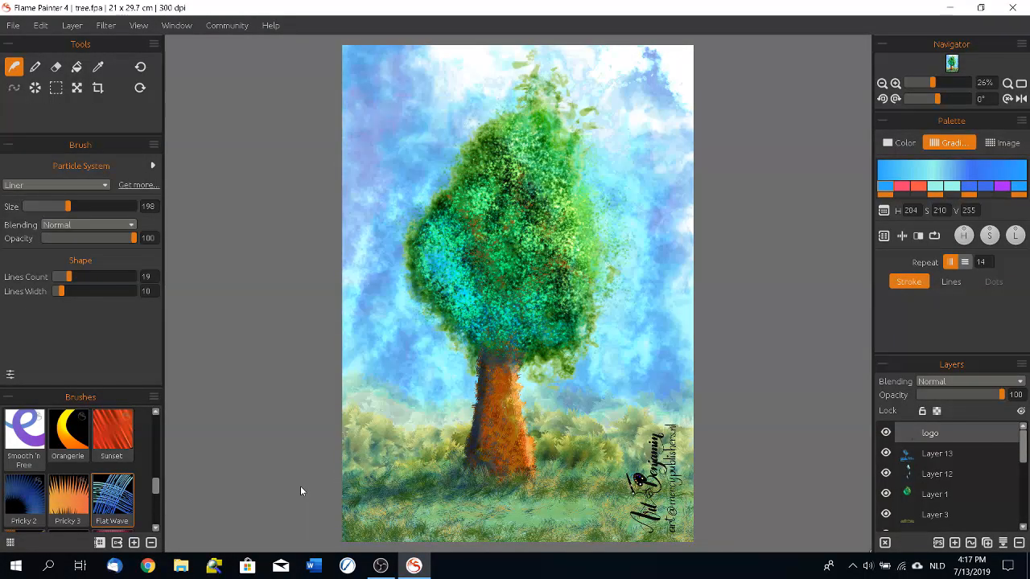
Step: Examine the tree painting up close, covering the trunk, the grass at its base and the foliage
scroll(527, 413, "down", 1)
scroll(527, 416, "up", 3)
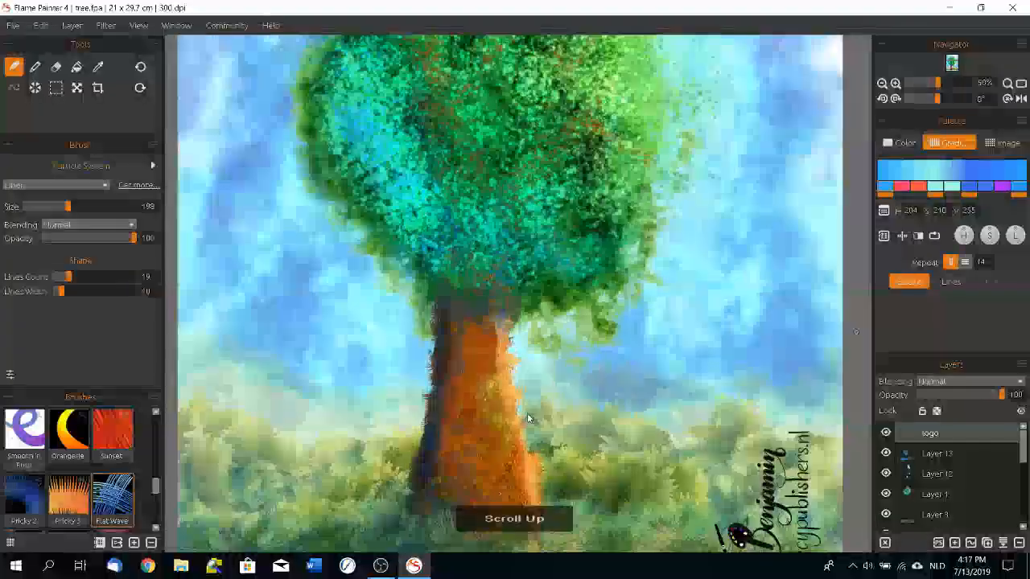
scroll(527, 416, "up", 2)
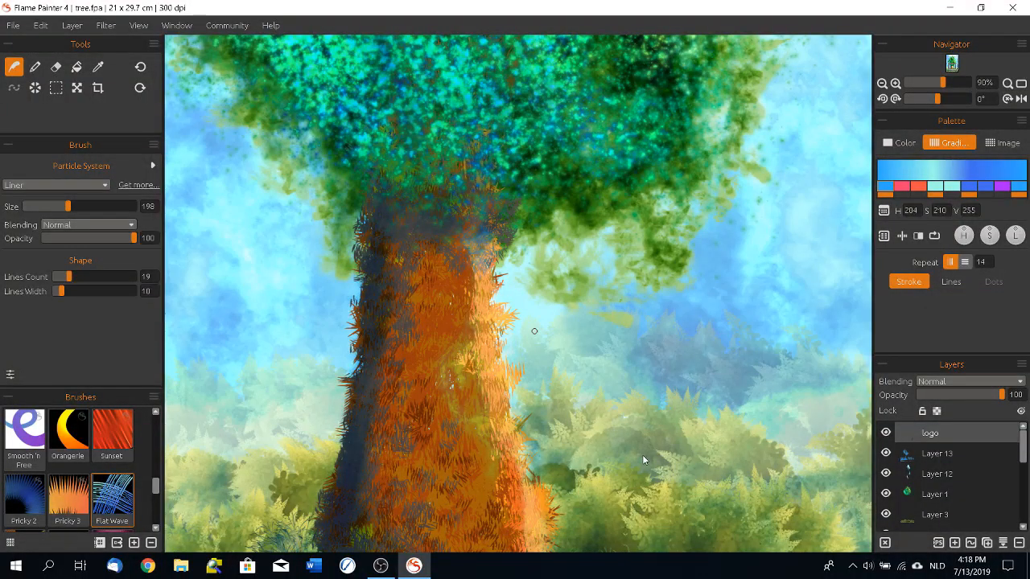
mouse_move(646, 439)
left_mouse_down()
mouse_move(650, 346)
mouse_move(683, 242)
mouse_move(736, 216)
mouse_move(782, 219)
left_mouse_up()
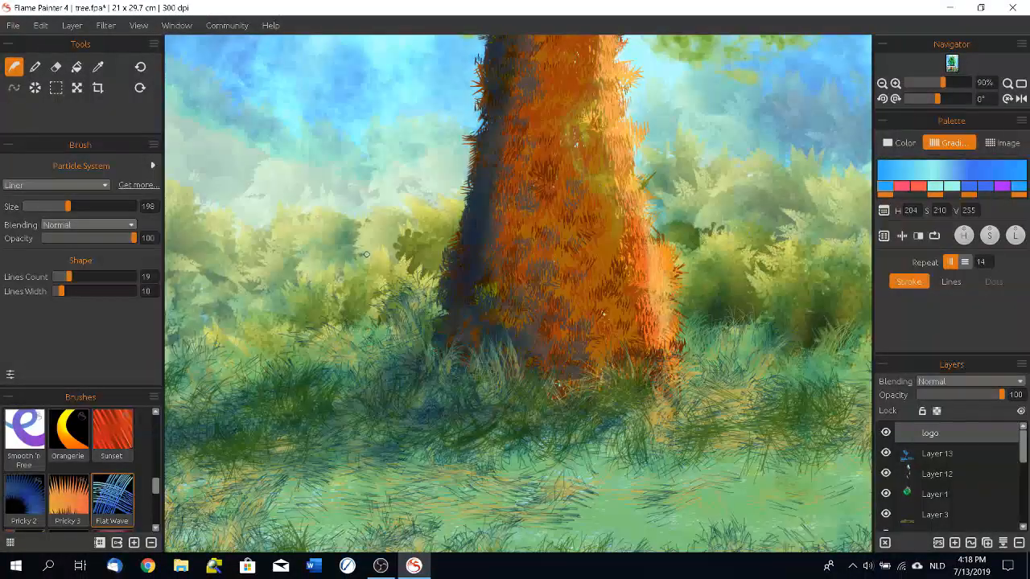
mouse_move(638, 275)
left_mouse_down()
mouse_move(597, 373)
mouse_move(386, 554)
left_mouse_up()
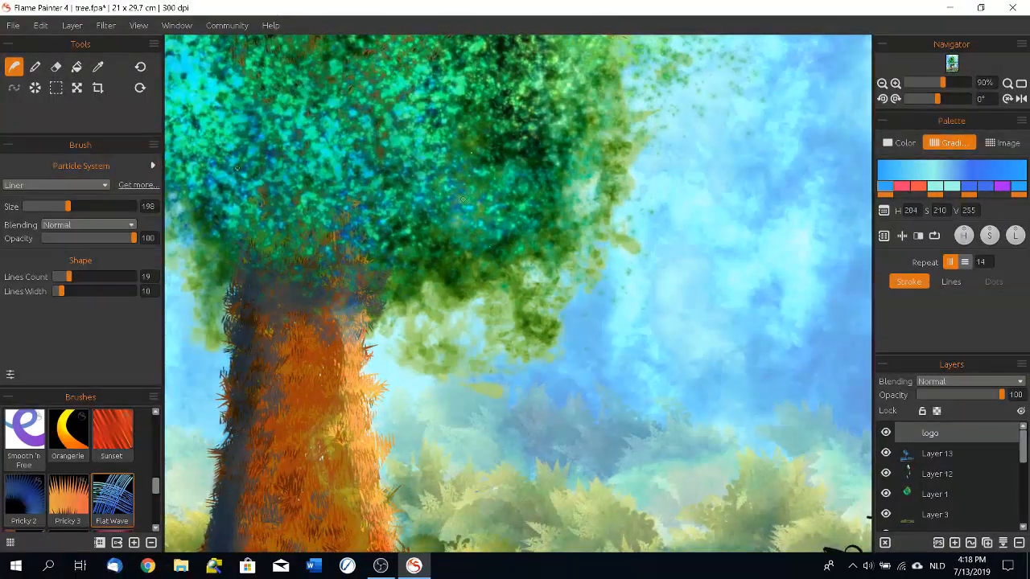
mouse_move(462, 191)
left_mouse_down()
mouse_move(558, 317)
mouse_move(538, 472)
mouse_move(512, 520)
left_mouse_up()
key("ctrl+z")
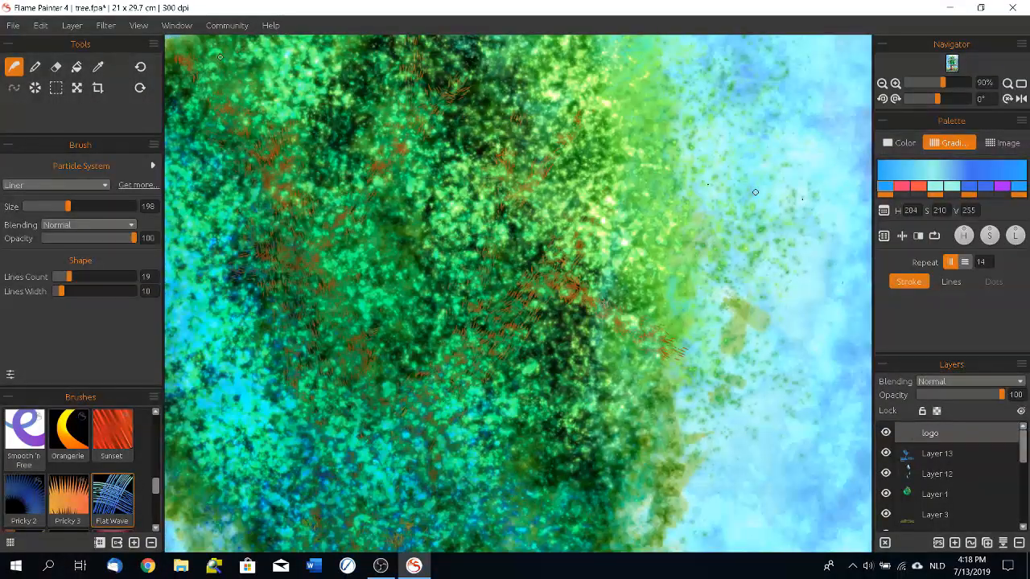
scroll(556, 209, "down", 5)
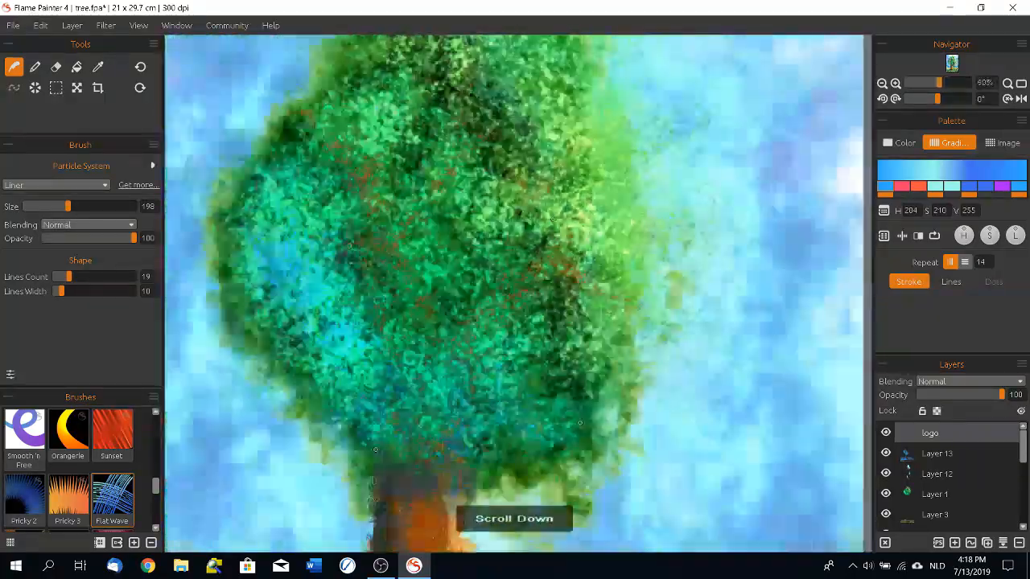
scroll(494, 296, "down", 1)
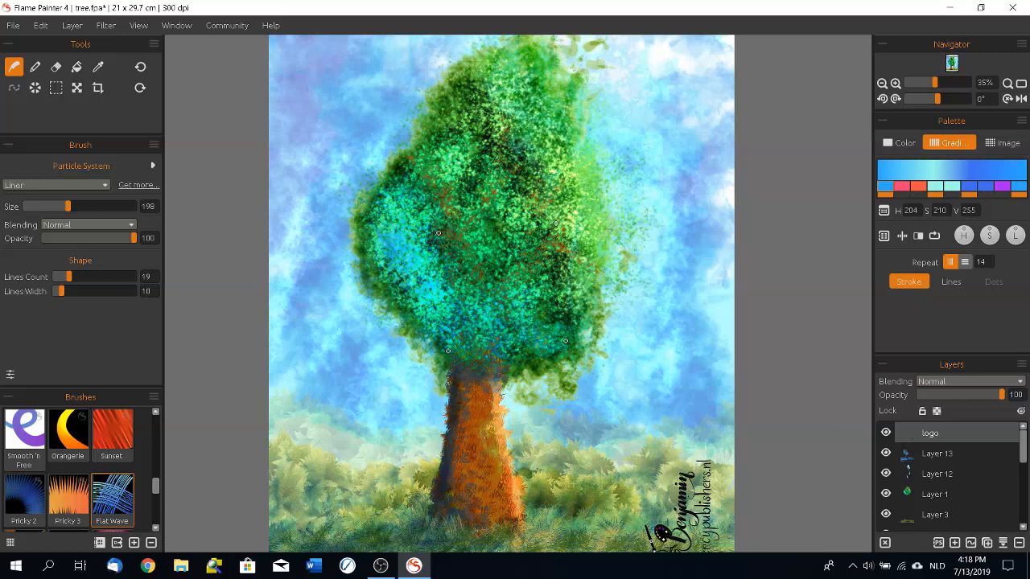
Step: Open another artwork from the Flame Painter folder without saving the changes to tree.fpa
left_click(15, 24)
left_click(20, 43)
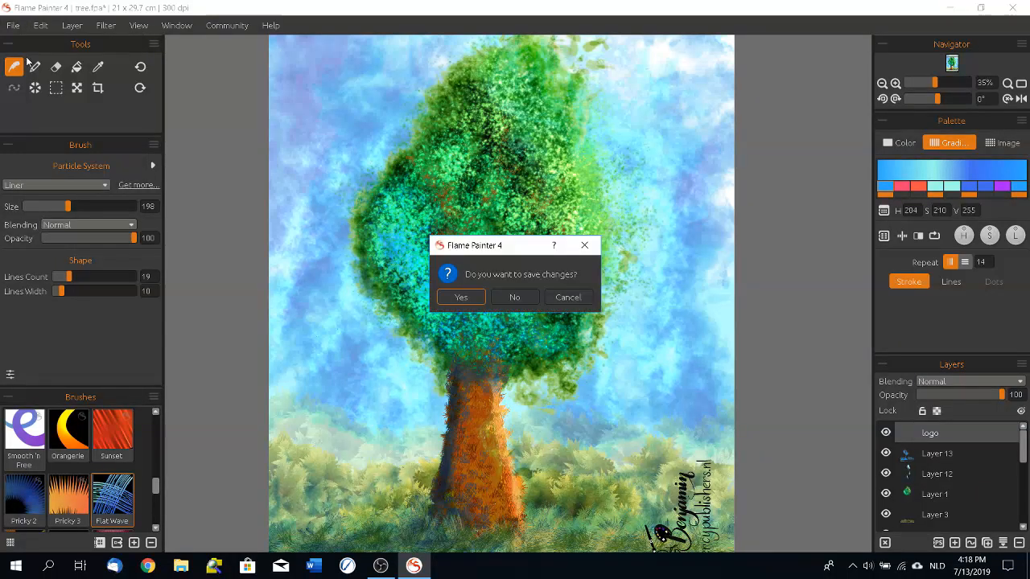
left_click(515, 296)
left_click_drag(242, 100, 242, 304)
double_click(161, 206)
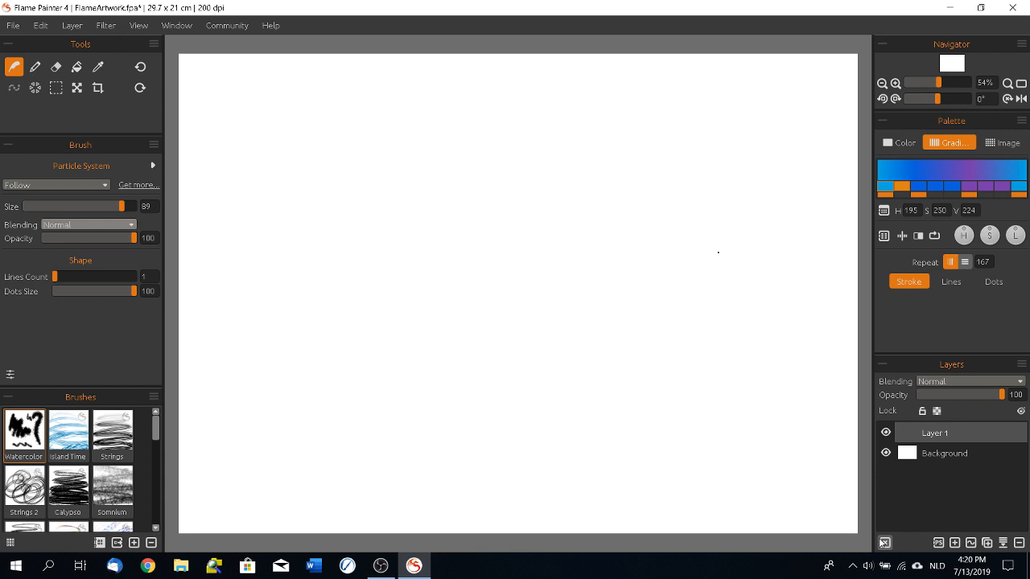
Step: Paint muted red Watercolor strokes across the upper and middle canvas, first at size 19, then at size 48
left_click(26, 438)
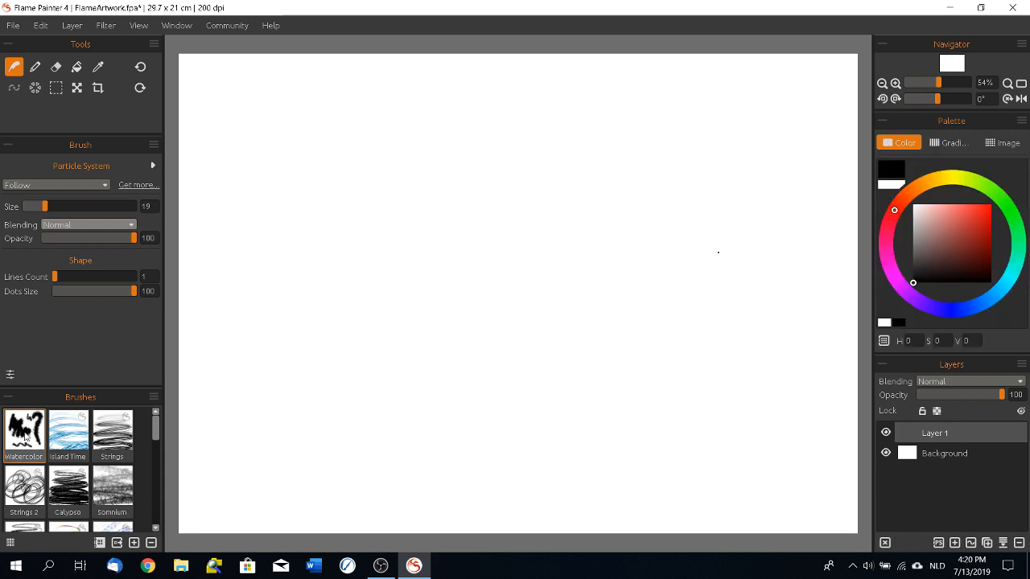
left_click(955, 225)
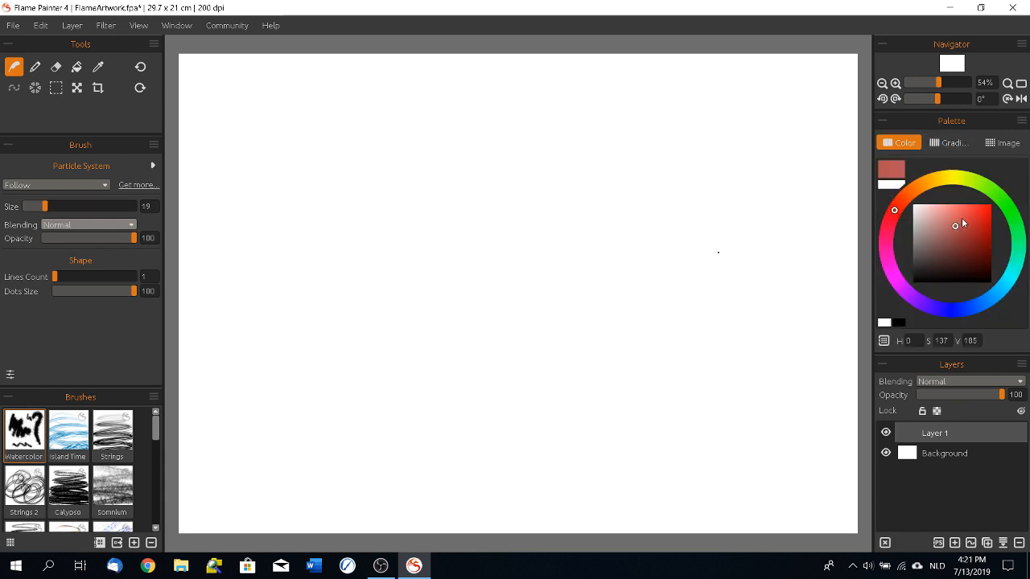
mouse_move(263, 154)
left_mouse_down()
mouse_move(303, 155)
mouse_move(292, 151)
mouse_move(300, 186)
mouse_move(357, 219)
mouse_move(336, 122)
mouse_move(373, 169)
mouse_move(405, 162)
mouse_move(432, 217)
mouse_move(492, 250)
left_mouse_up()
left_click(75, 206)
mouse_move(500, 169)
left_mouse_down()
mouse_move(581, 204)
mouse_move(543, 232)
left_mouse_up()
mouse_move(609, 92)
left_mouse_down()
mouse_move(604, 267)
mouse_move(619, 172)
mouse_move(600, 234)
left_mouse_up()
mouse_move(562, 277)
left_mouse_down()
mouse_move(325, 360)
mouse_move(467, 368)
left_mouse_up()
Step: Paint Watercolor strokes with the blue-purple gradient over the red ones, adding larger splatters with an increased brush size
left_click(946, 143)
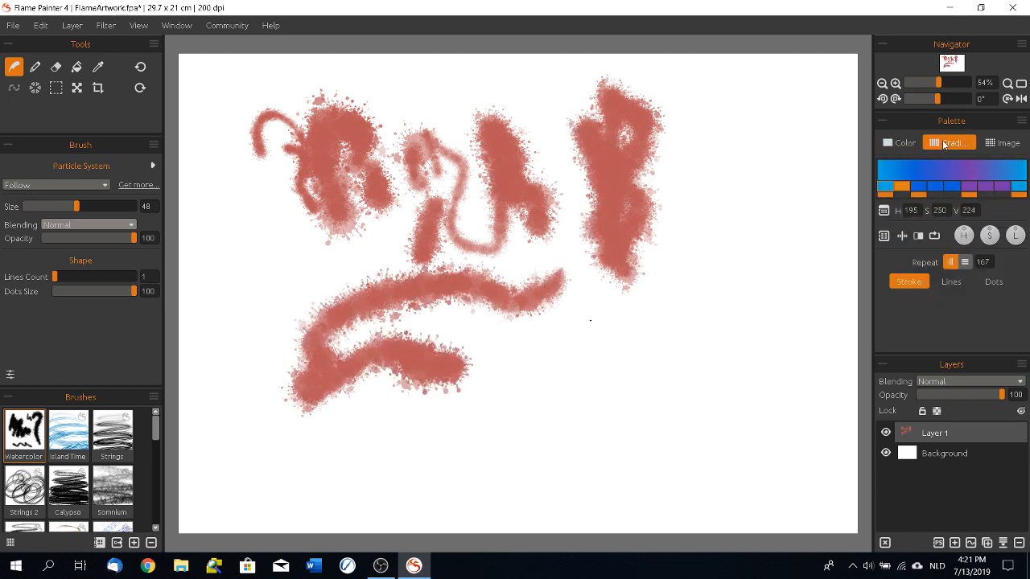
mouse_move(567, 338)
left_mouse_down()
mouse_move(628, 358)
mouse_move(640, 287)
mouse_move(634, 301)
mouse_move(701, 264)
mouse_move(729, 210)
mouse_move(694, 321)
left_mouse_up()
left_click(104, 207)
mouse_move(387, 276)
left_mouse_down()
mouse_move(386, 196)
mouse_move(426, 234)
mouse_move(444, 337)
mouse_move(392, 362)
mouse_move(283, 243)
mouse_move(305, 405)
mouse_move(340, 306)
mouse_move(412, 424)
mouse_move(403, 412)
mouse_move(464, 402)
mouse_move(536, 197)
mouse_move(583, 298)
mouse_move(560, 225)
mouse_move(517, 285)
left_mouse_up()
left_click_drag(729, 106, 754, 104)
Step: Paint thin, winding blue-purple gradient strokes around the splatters with the Watercolor brush at size 18
left_click_drag(104, 206, 44, 206)
mouse_move(422, 125)
left_mouse_down()
mouse_move(449, 134)
mouse_move(417, 87)
mouse_move(615, 112)
left_mouse_up()
left_click_drag(564, 157, 552, 360)
mouse_move(543, 480)
left_mouse_down()
mouse_move(742, 419)
mouse_move(668, 404)
left_mouse_up()
mouse_move(733, 388)
left_mouse_down()
mouse_move(746, 361)
mouse_move(701, 152)
left_mouse_up()
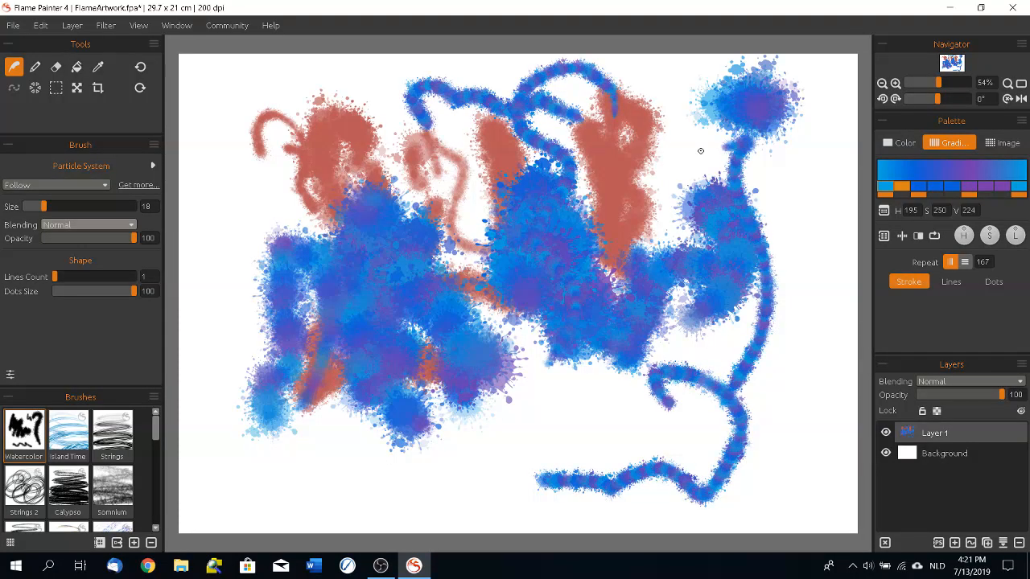
Step: View the Watercolor brush's settings in the Brush Creator, and paint a short wavy stroke in the canvas's upper-left area
left_click(10, 375)
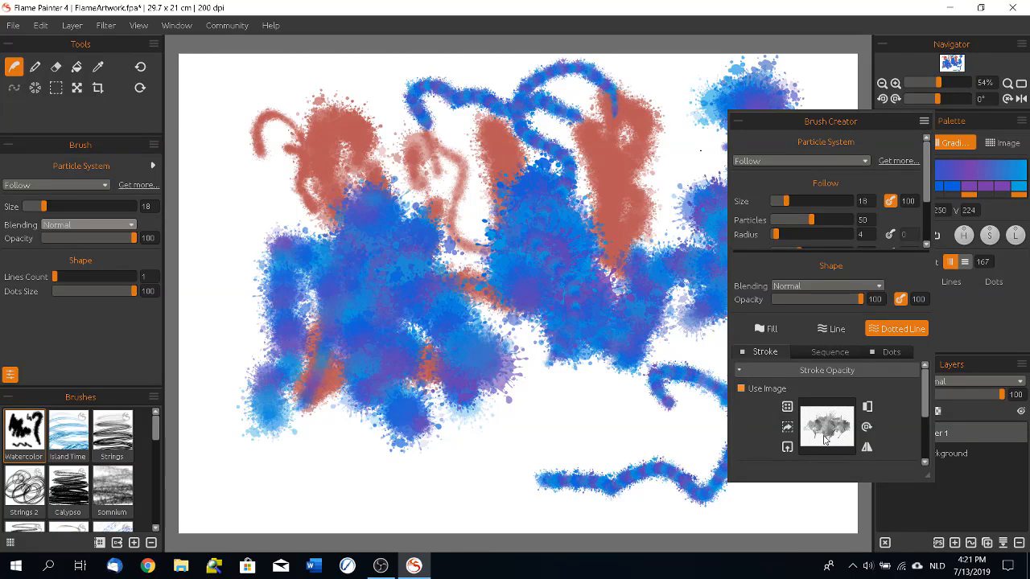
left_click(921, 124)
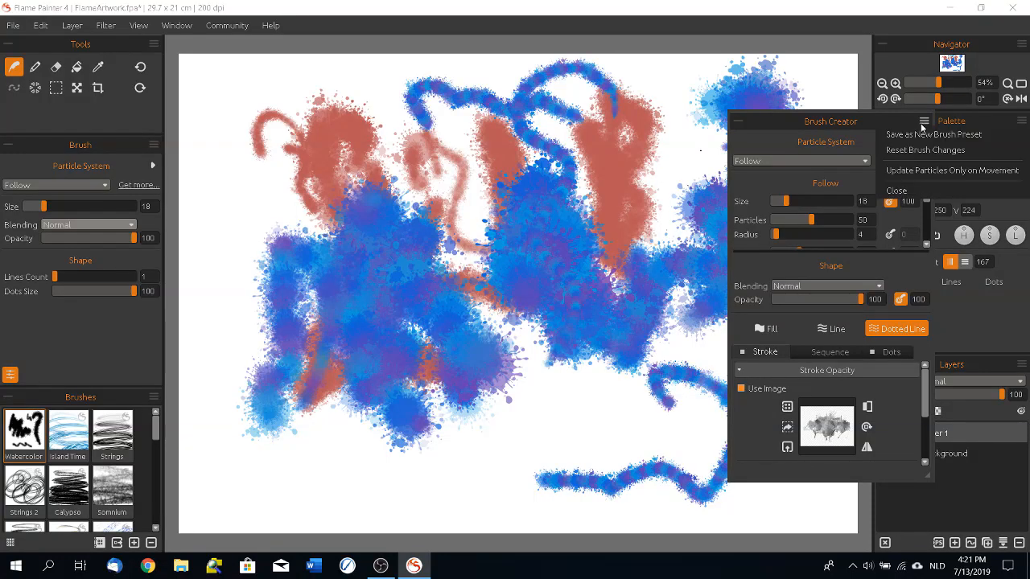
left_click(923, 193)
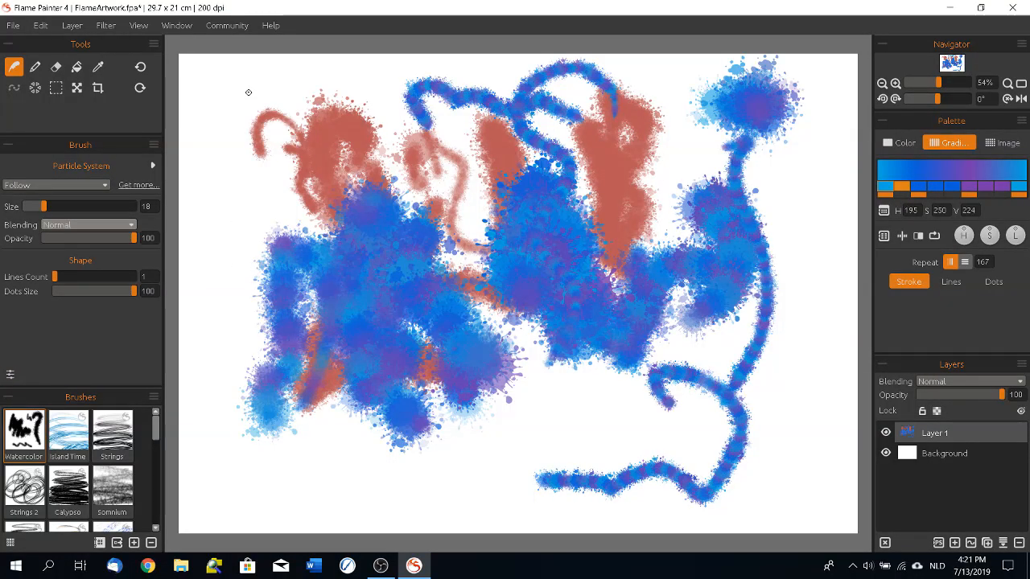
mouse_move(392, 99)
left_mouse_down()
mouse_move(377, 84)
mouse_move(431, 252)
left_mouse_up()
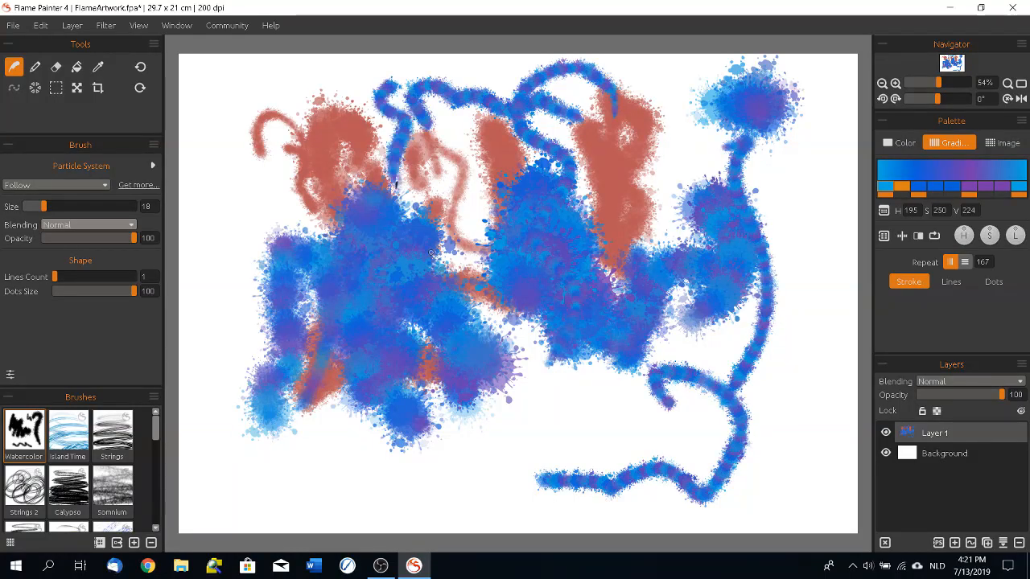
Step: Paint glowing strokes with Lighten blending beside the left splatter and over the blue shapes on the right
left_click(100, 224)
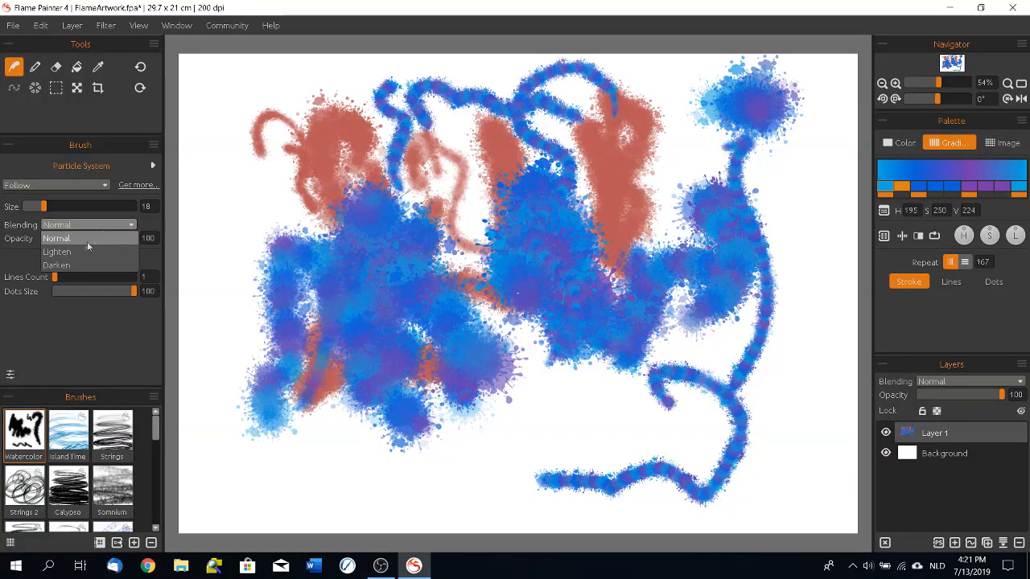
left_click(87, 250)
mouse_move(266, 278)
left_mouse_down()
mouse_move(241, 187)
mouse_move(269, 264)
left_mouse_up()
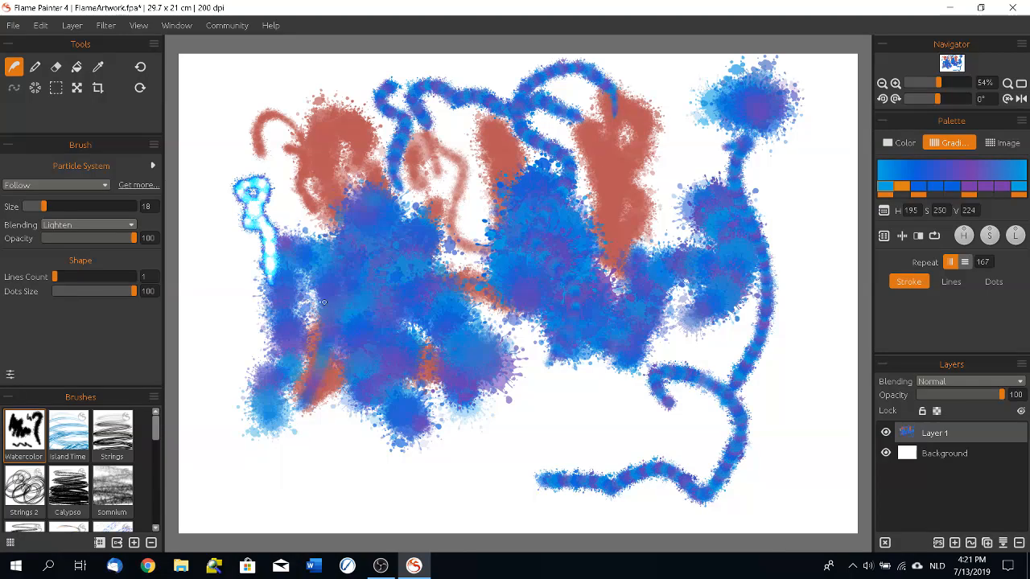
mouse_move(750, 86)
left_mouse_down()
mouse_move(762, 111)
mouse_move(774, 94)
left_mouse_up()
mouse_move(737, 234)
left_mouse_down()
mouse_move(749, 259)
mouse_move(730, 202)
mouse_move(722, 291)
mouse_move(731, 314)
left_mouse_up()
Step: Paint a dark stroke with Darken blending over the central blue splatter
left_click(89, 225)
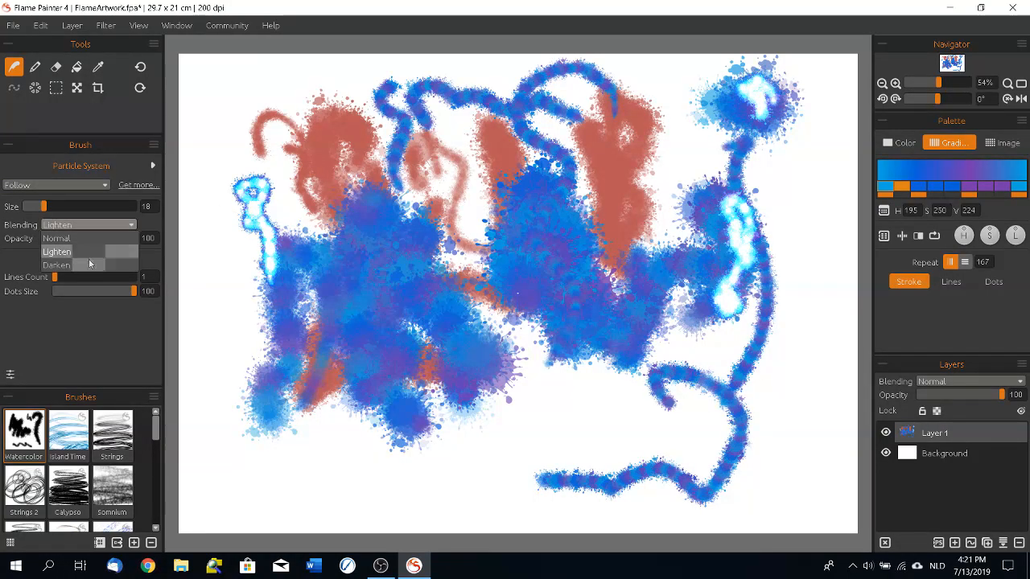
left_click(81, 241)
mouse_move(529, 191)
left_mouse_down()
mouse_move(540, 211)
mouse_move(531, 189)
mouse_move(519, 208)
mouse_move(522, 277)
left_mouse_up()
Step: Set the brush to Lighten blending and size 52, and paint strokes down the upper-left area and across the canvas
left_click(89, 225)
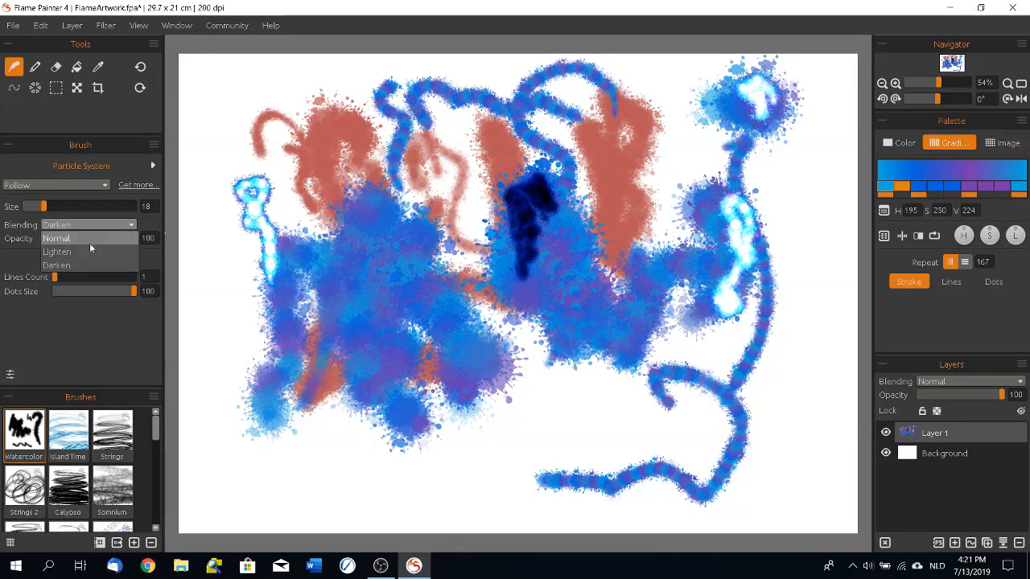
left_click(89, 243)
left_click(80, 207)
mouse_move(197, 71)
left_mouse_down()
mouse_move(215, 153)
mouse_move(261, 242)
left_mouse_up()
mouse_move(217, 372)
left_mouse_down()
mouse_move(227, 498)
mouse_move(366, 527)
mouse_move(547, 503)
mouse_move(753, 193)
mouse_move(737, 168)
left_mouse_up()
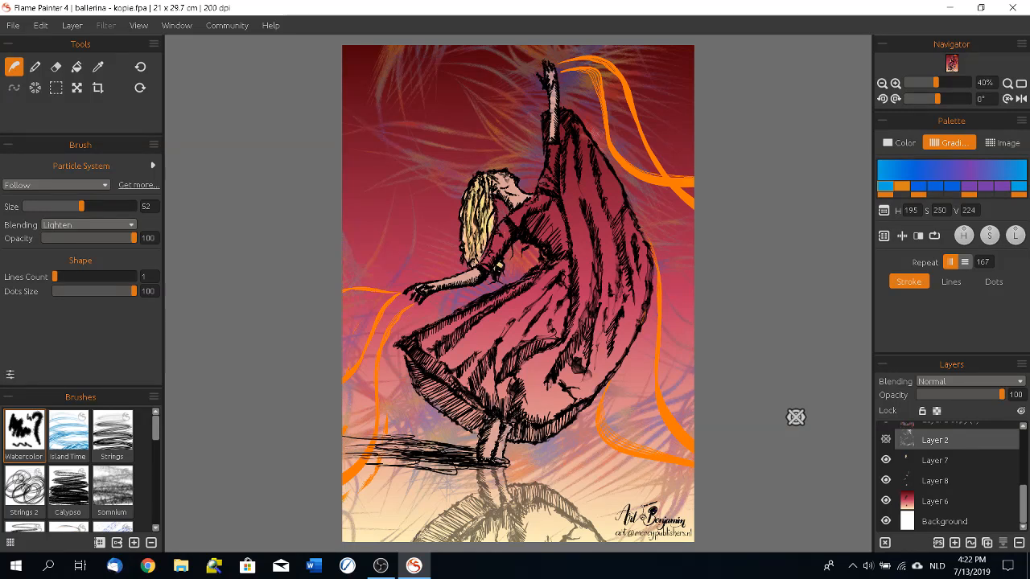
Step: Open the image ballerina black.jpg from the Flame Painter folder
left_click(13, 25)
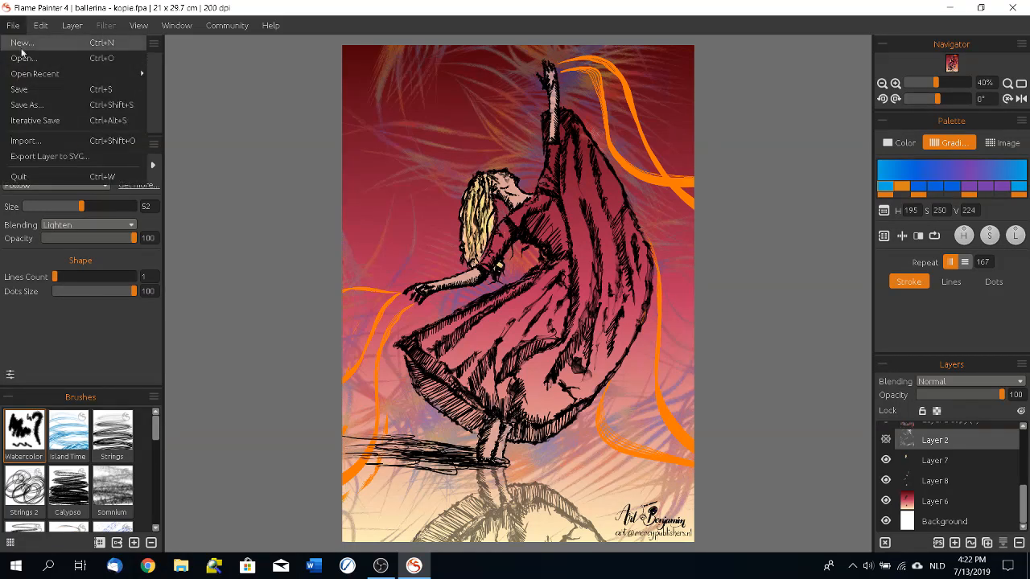
left_click(23, 58)
scroll(244, 281, "down", 4)
scroll(201, 112, "up", 3)
double_click(163, 118)
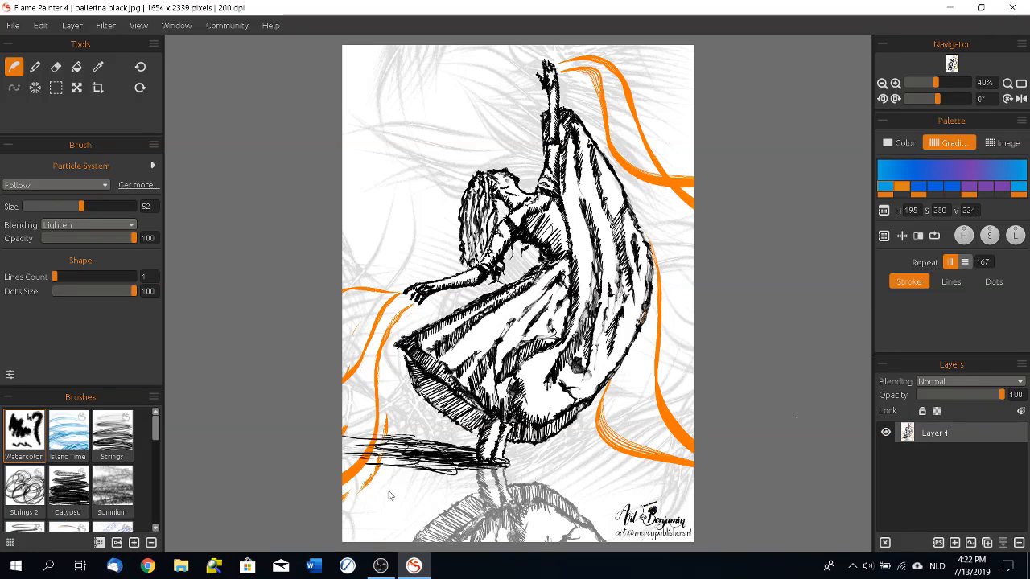
Step: Open the artwork cobra.fpa from the Flame Painter folder
left_click(11, 30)
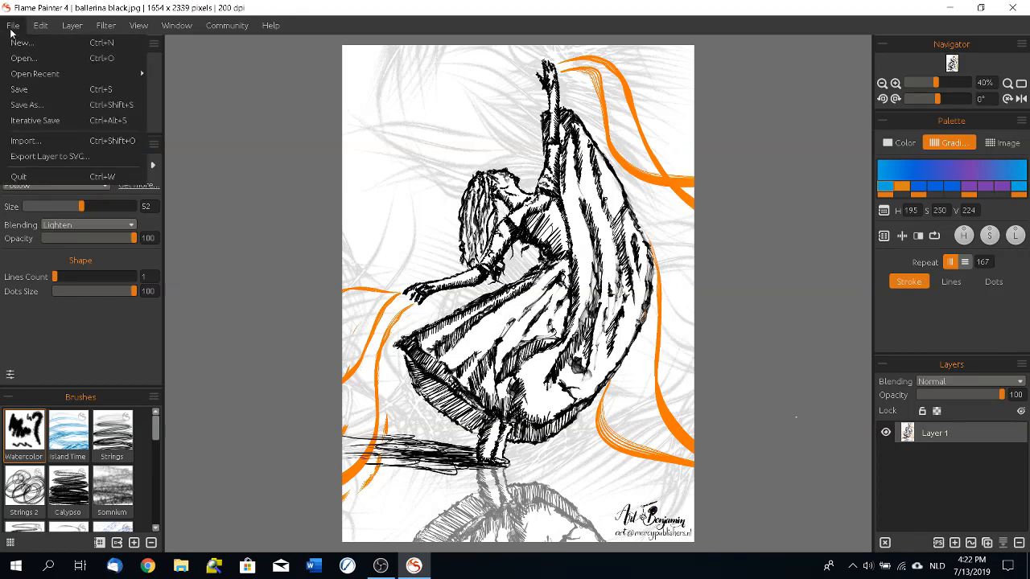
left_click(26, 59)
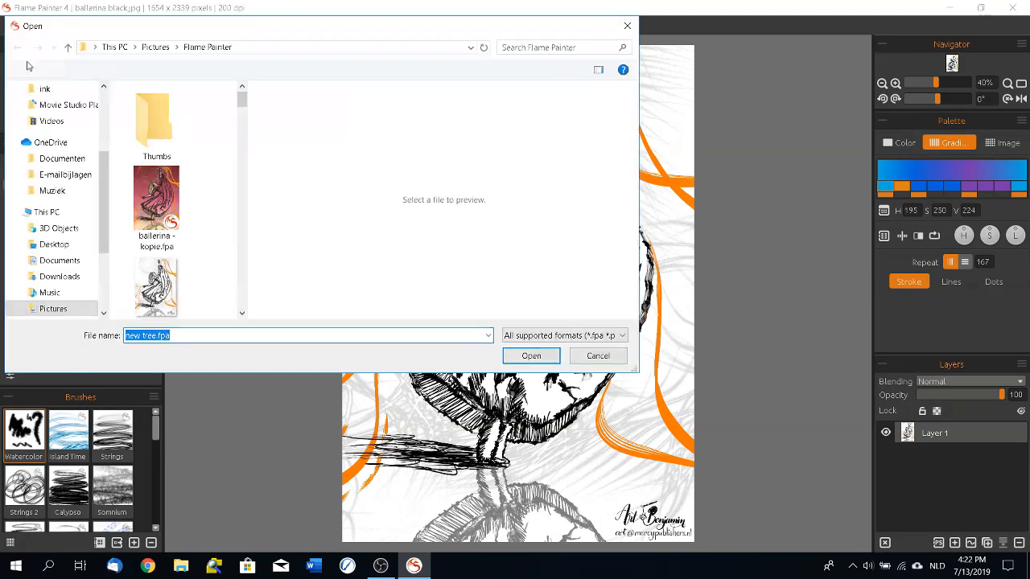
scroll(246, 285, "down", 2)
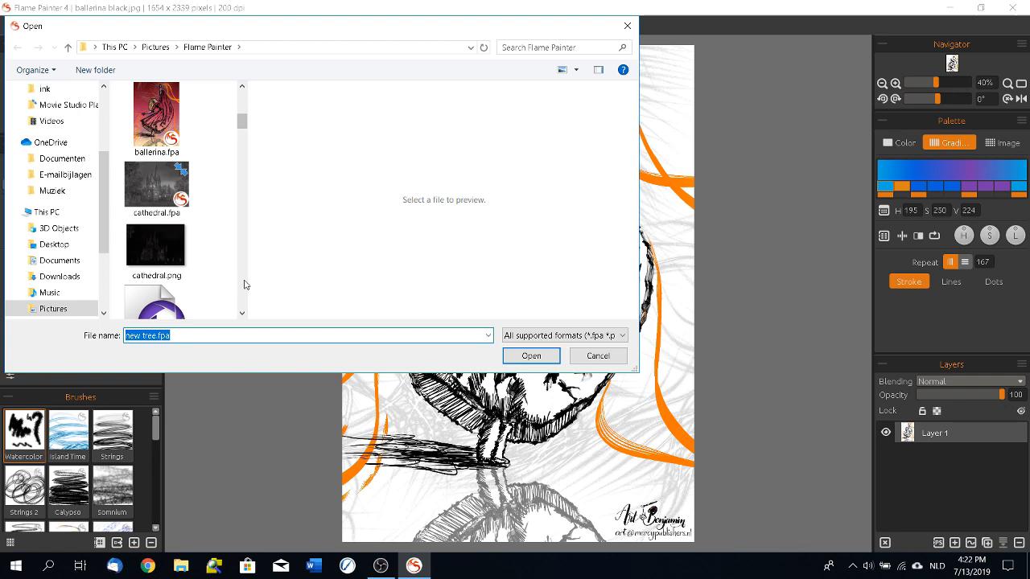
scroll(246, 285, "down", 3)
double_click(159, 194)
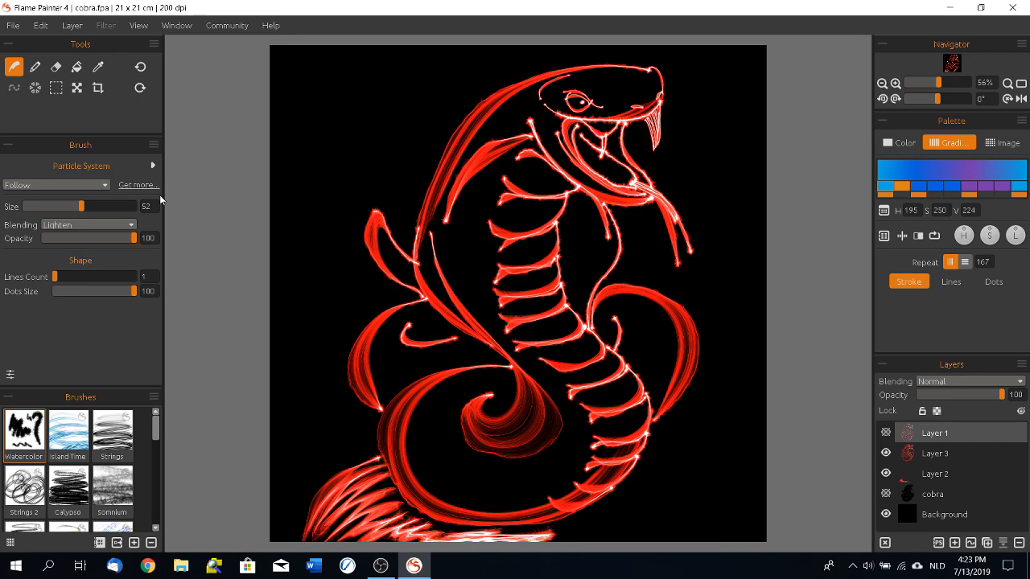
Step: Open the image flame painter house.jpg from the Flame Painter folder
left_click(13, 25)
left_click(26, 59)
scroll(246, 280, "down", 5)
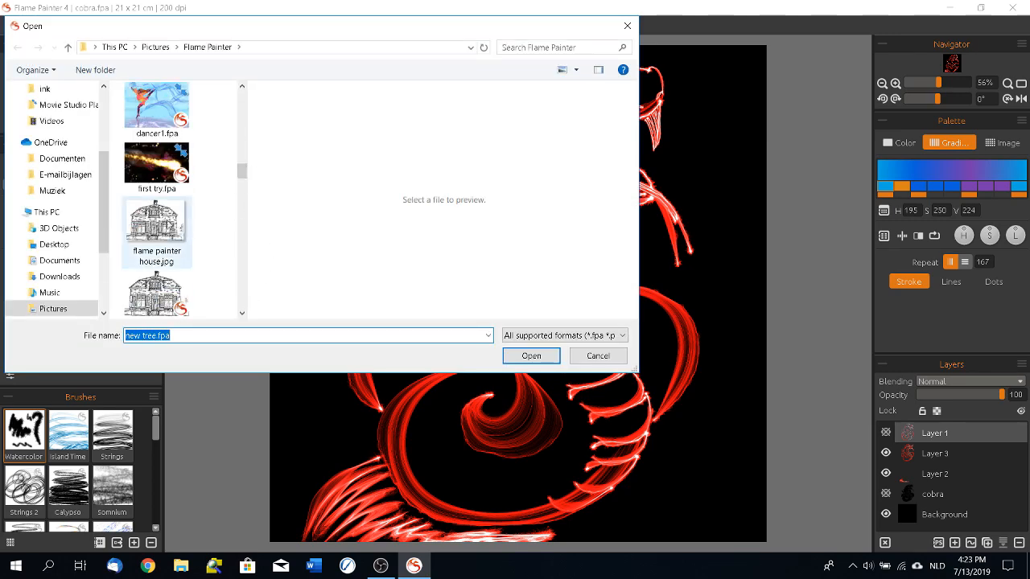
double_click(161, 225)
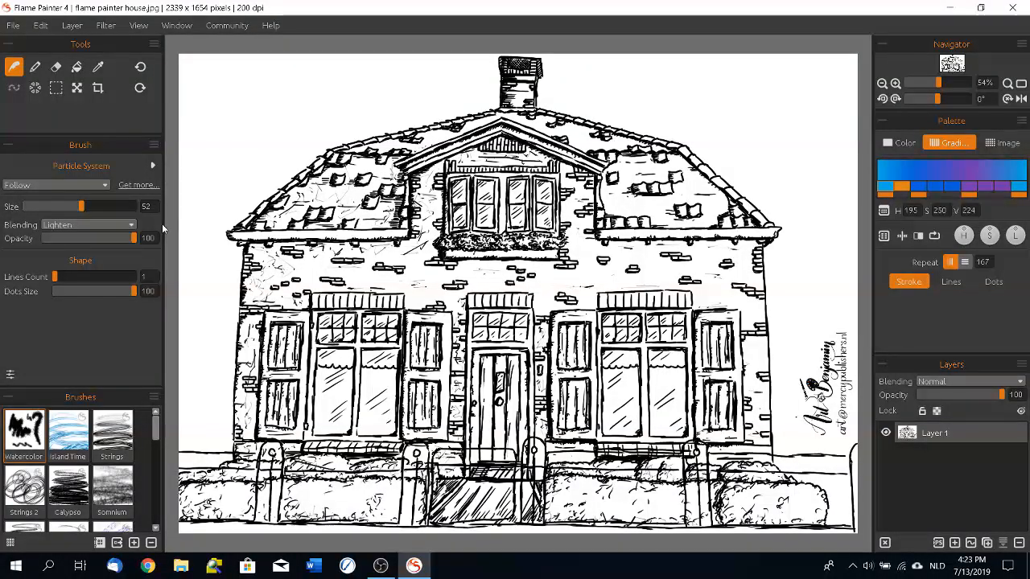
Step: Draw four thin red curves with the Pen tool in the white sky to the left of the house's roof
left_click(34, 69)
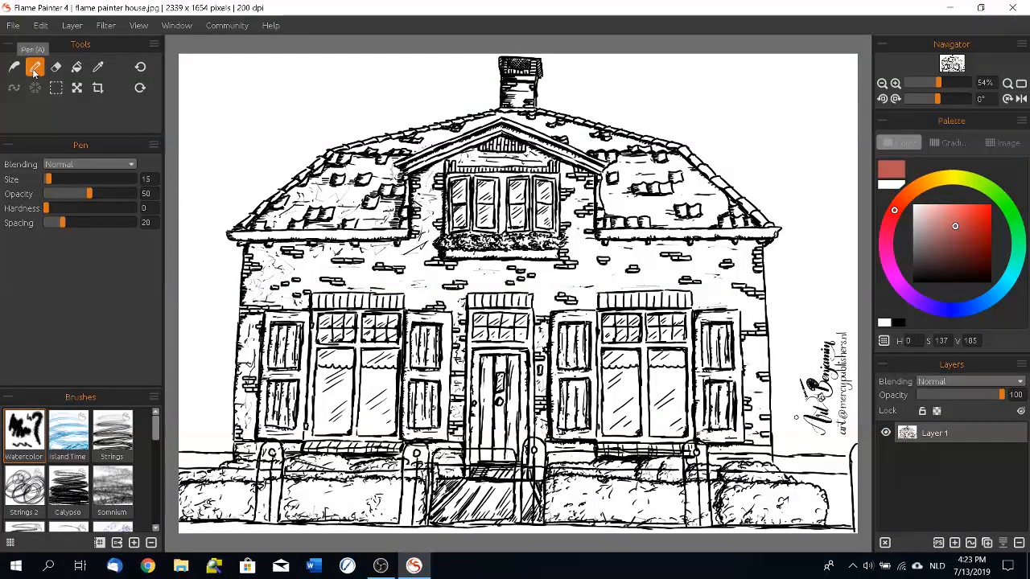
mouse_move(201, 197)
left_mouse_down()
mouse_move(235, 112)
mouse_move(502, 26)
left_mouse_up()
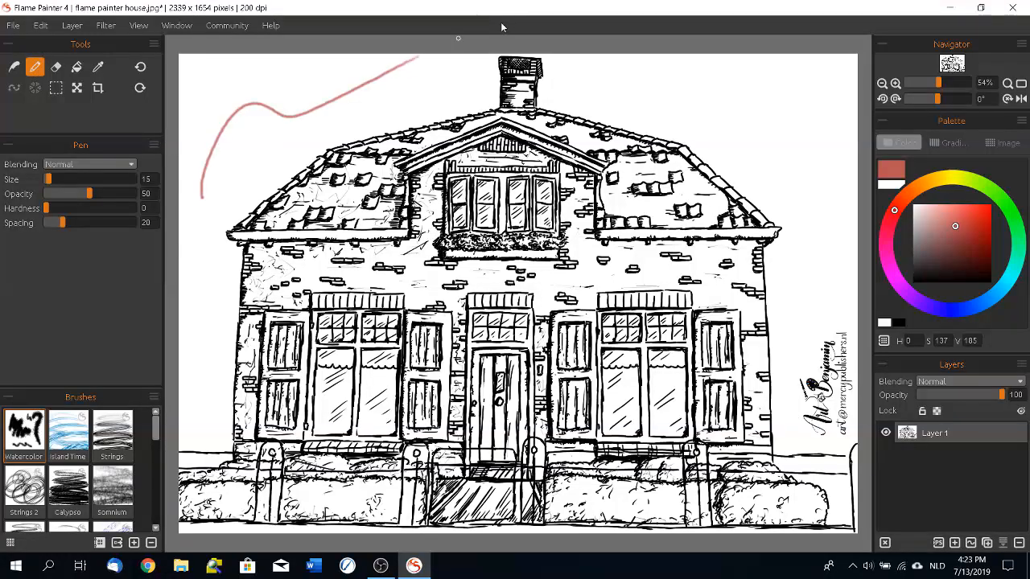
mouse_move(207, 200)
left_mouse_down()
mouse_move(260, 153)
mouse_move(391, 99)
left_mouse_up()
left_click_drag(244, 149, 358, 102)
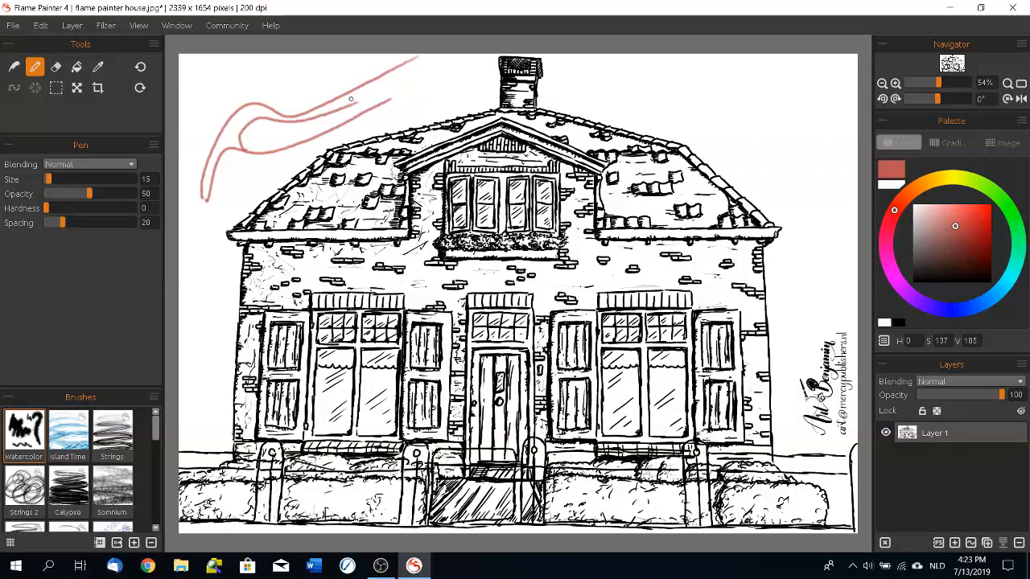
mouse_move(203, 201)
left_mouse_down()
mouse_move(212, 97)
mouse_move(234, 63)
left_mouse_up()
Step: Set the pen hardness to 75 and draw one stroke left of the roof and two strokes right of it
left_click_drag(47, 208, 116, 211)
mouse_move(207, 251)
left_mouse_down()
mouse_move(236, 191)
mouse_move(314, 136)
left_mouse_up()
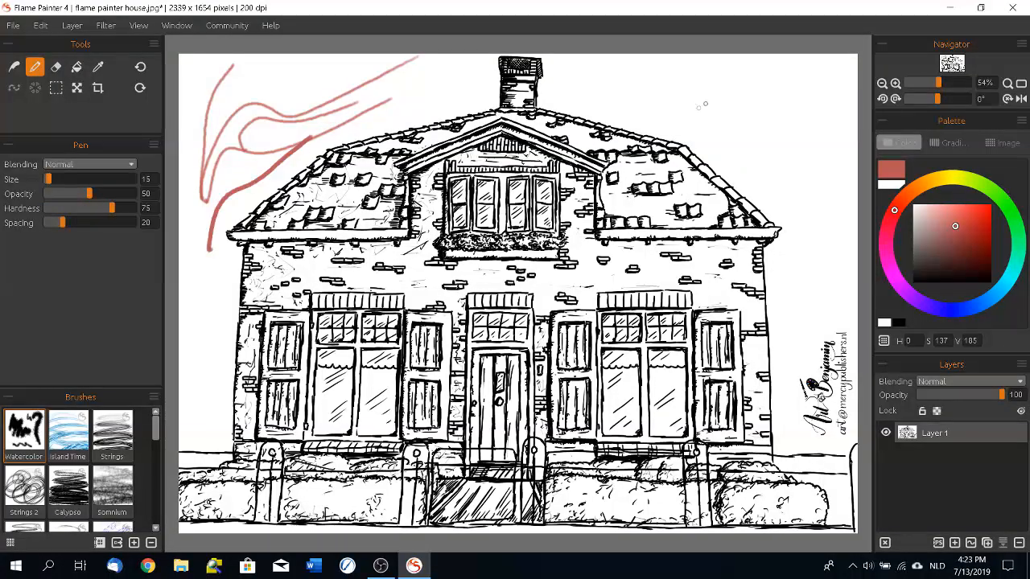
left_click_drag(682, 103, 773, 211)
mouse_move(786, 107)
left_mouse_down()
mouse_move(811, 254)
mouse_move(804, 344)
left_mouse_up()
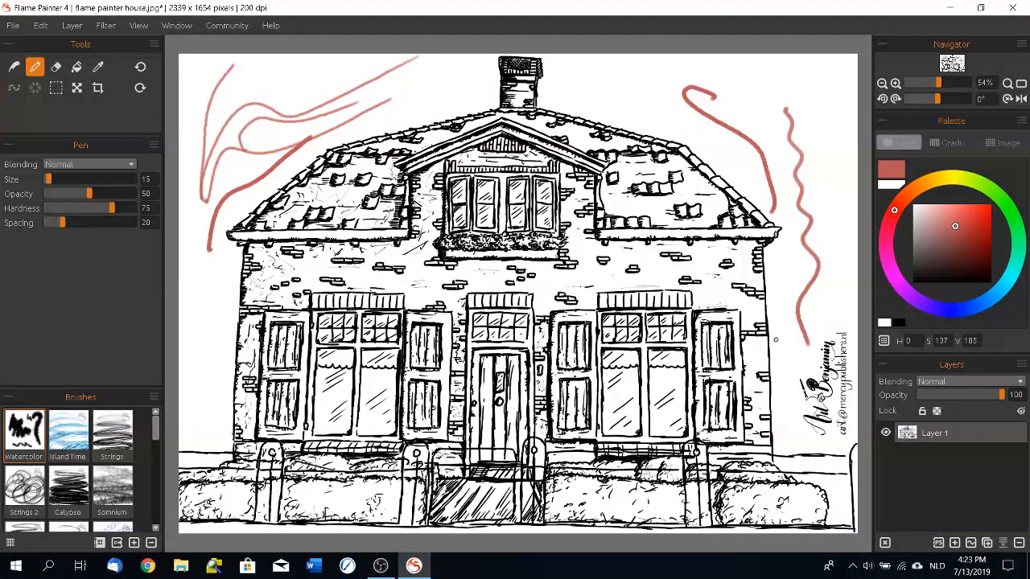
Step: Set the pen hardness to 32 and spacing to 83, and draw dotted strokes across the sky and around the roof's right side
mouse_move(113, 210)
left_mouse_down()
mouse_move(73, 209)
mouse_move(85, 223)
mouse_move(119, 223)
left_mouse_up()
mouse_move(219, 227)
left_mouse_down()
mouse_move(254, 141)
mouse_move(338, 81)
mouse_move(430, 77)
mouse_move(633, 110)
left_mouse_up()
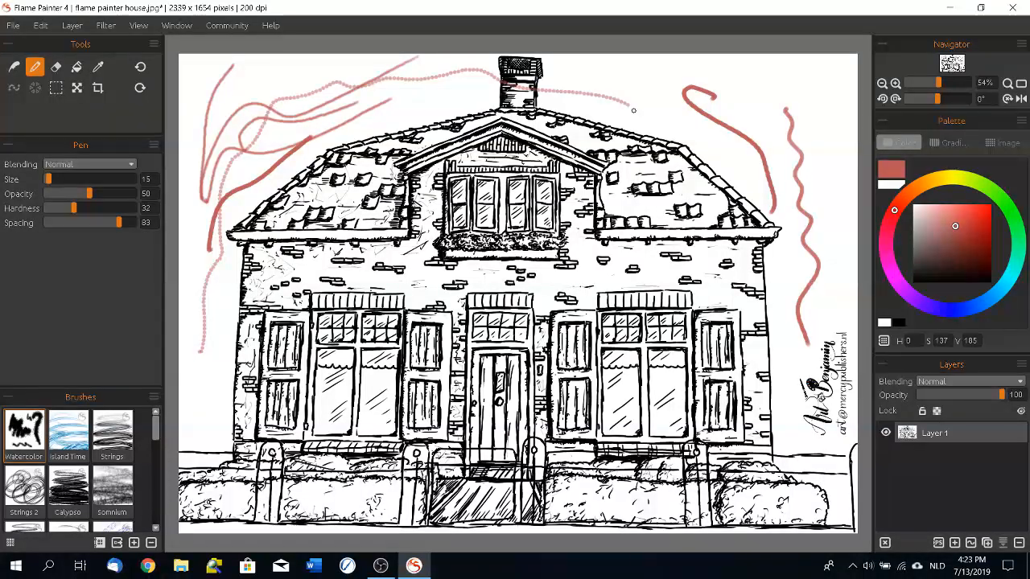
mouse_move(744, 83)
left_mouse_down()
mouse_move(726, 129)
mouse_move(730, 202)
left_mouse_up()
left_click_drag(678, 99, 718, 251)
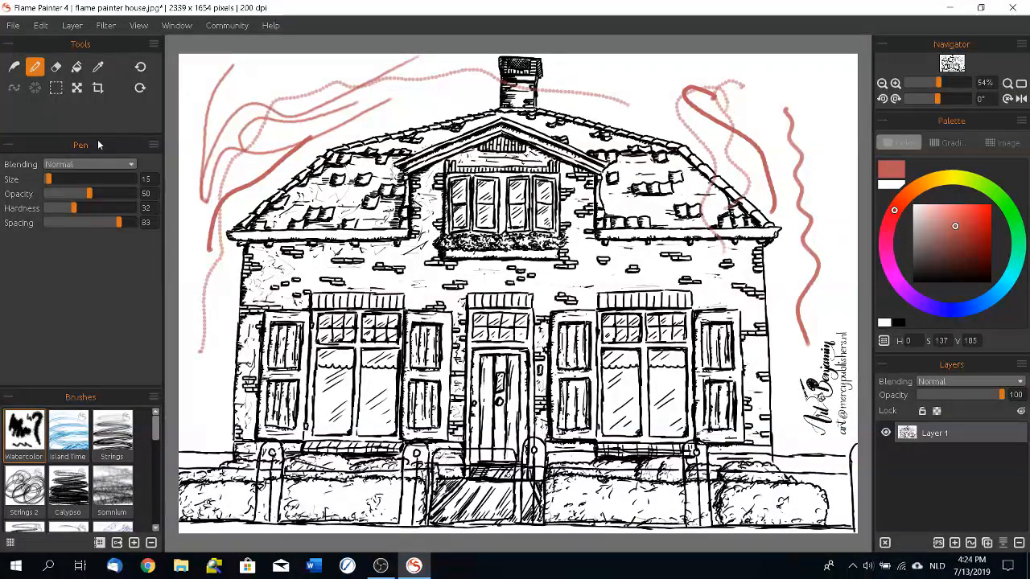
left_click_drag(681, 68, 720, 182)
left_click_drag(771, 58, 757, 222)
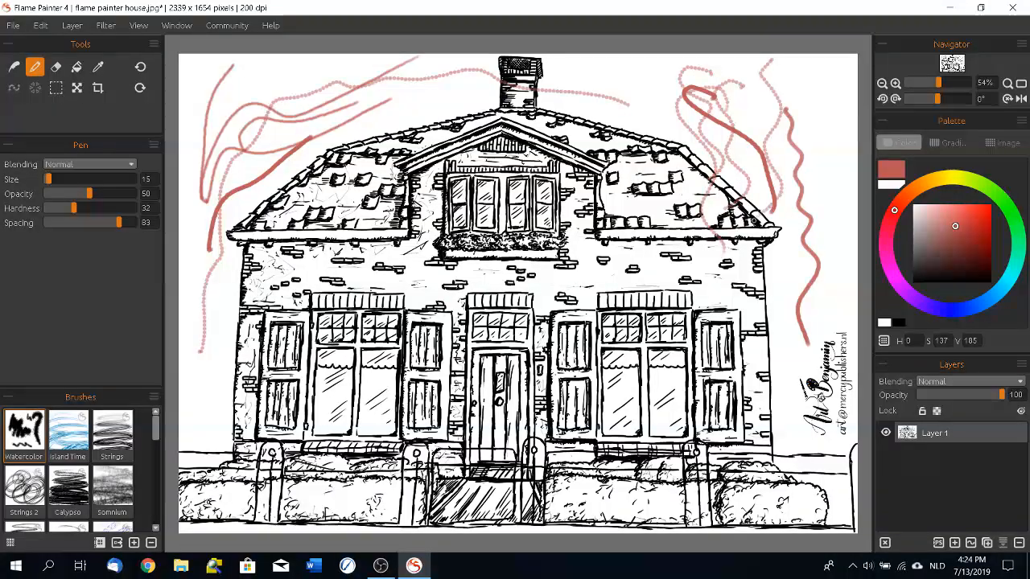
Step: Open the artwork new tree.fpa from the Flame Painter folder, discarding the changes to the house image
left_click(13, 25)
left_click(18, 64)
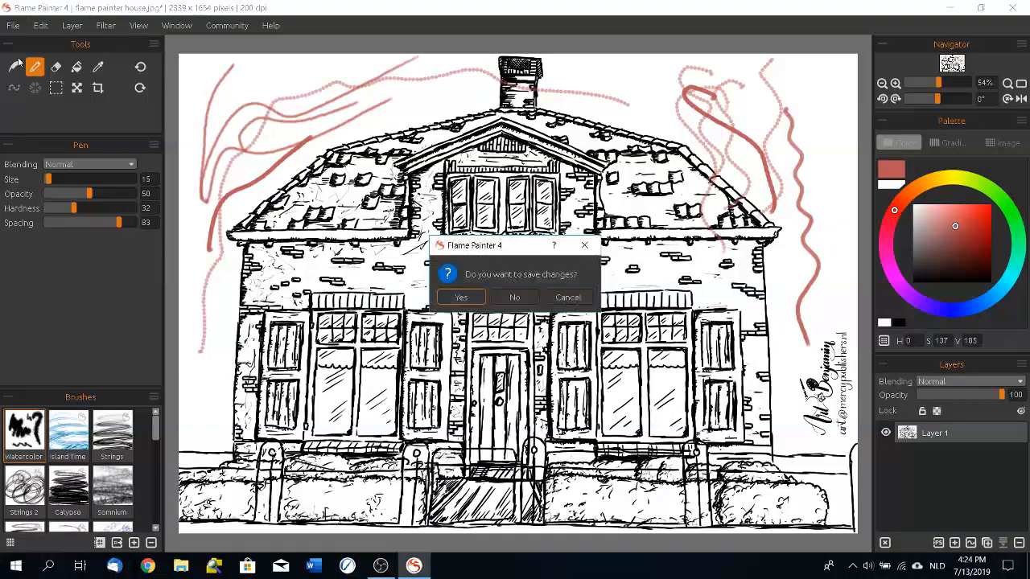
left_click(515, 297)
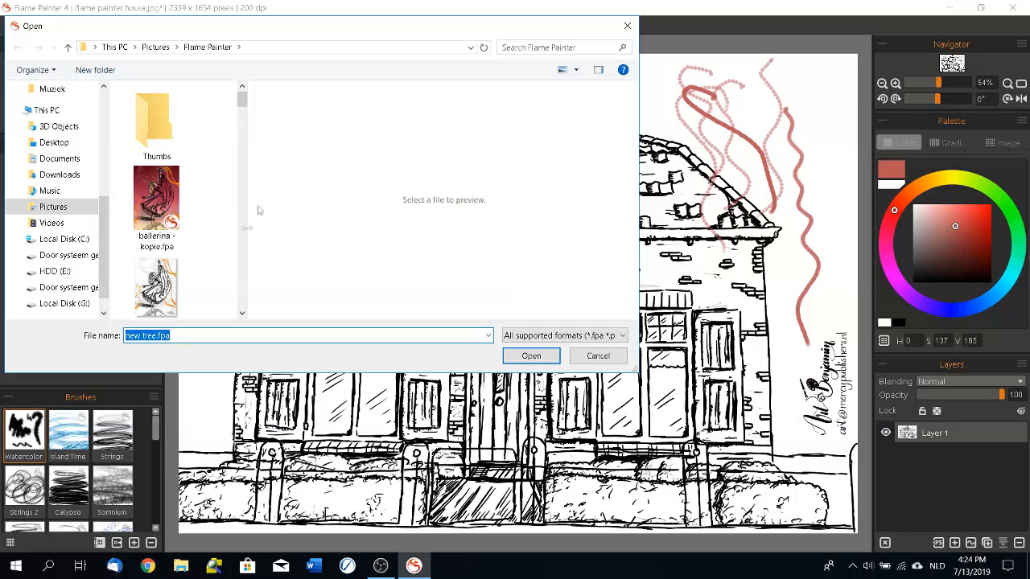
scroll(161, 201, "down", 10)
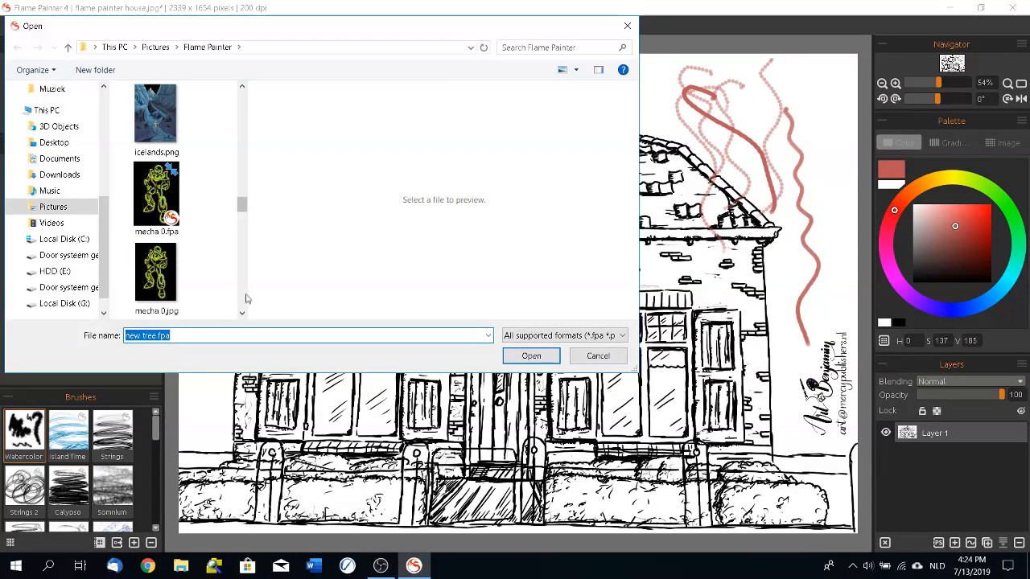
double_click(158, 115)
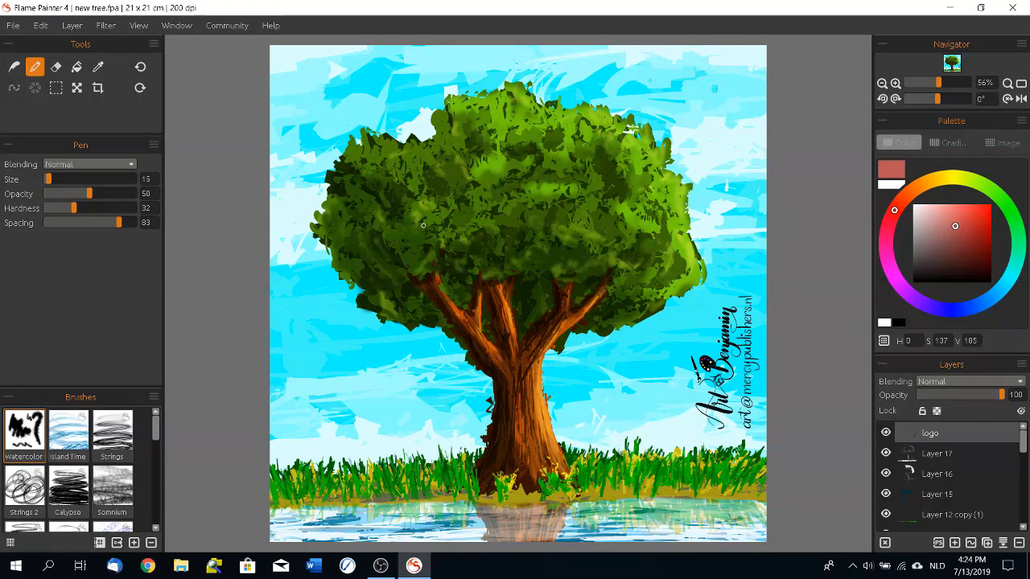
Step: Open the artwork dancer.fpa from the Flame Painter folder
left_click(252, 470)
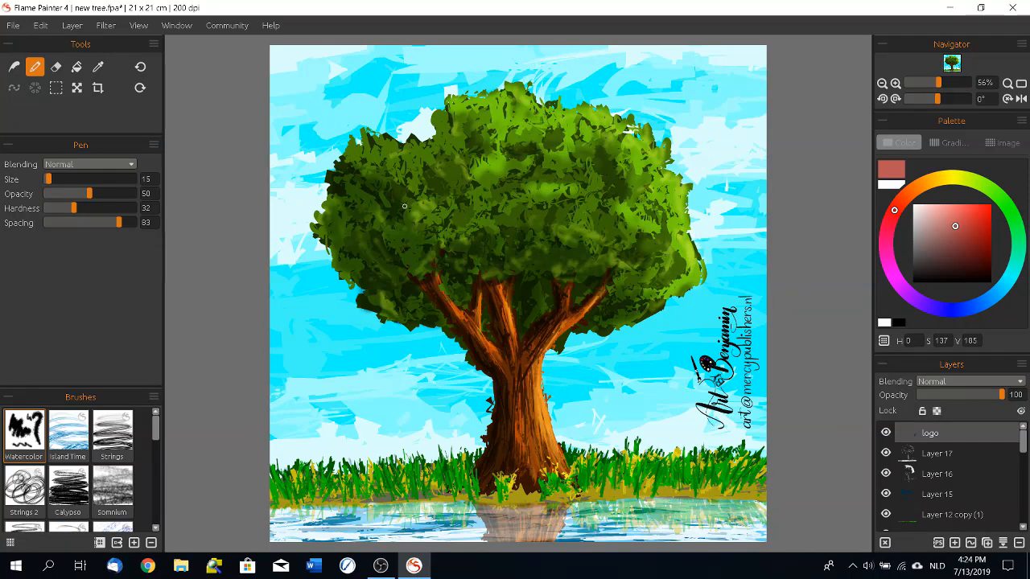
key("ctrl+o")
scroll(245, 297, "down", 5)
scroll(244, 297, "down", 4)
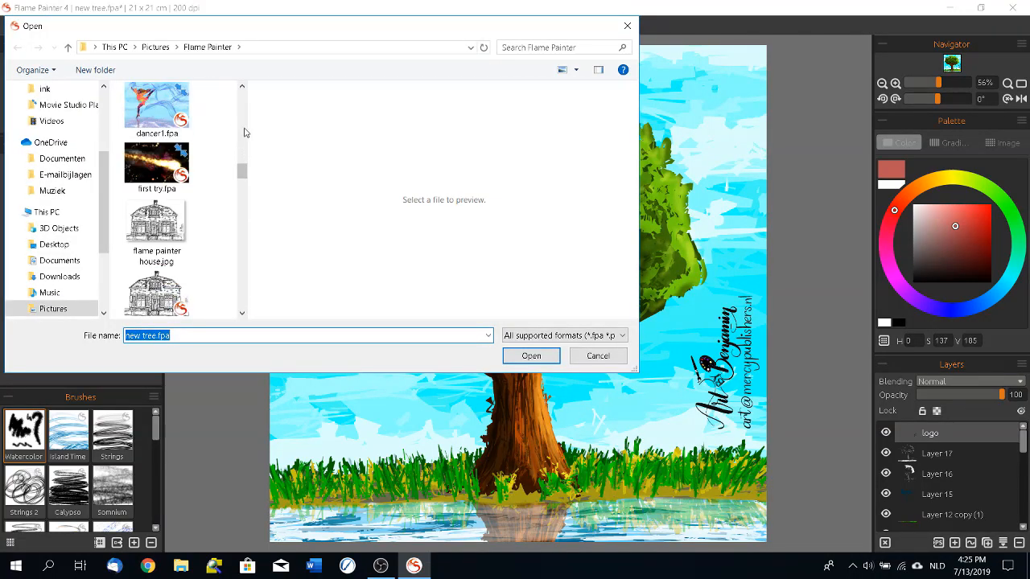
scroll(245, 134, "up", 3)
double_click(156, 186)
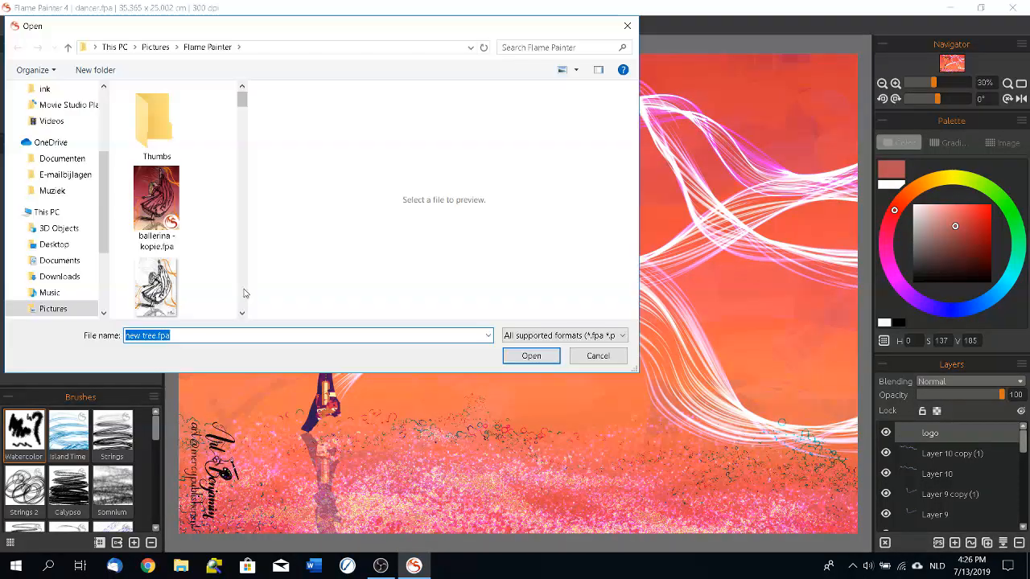
Step: Browse further through the Flame Painter folder and open another artwork
left_click(243, 291)
left_click(243, 291)
left_click(243, 291)
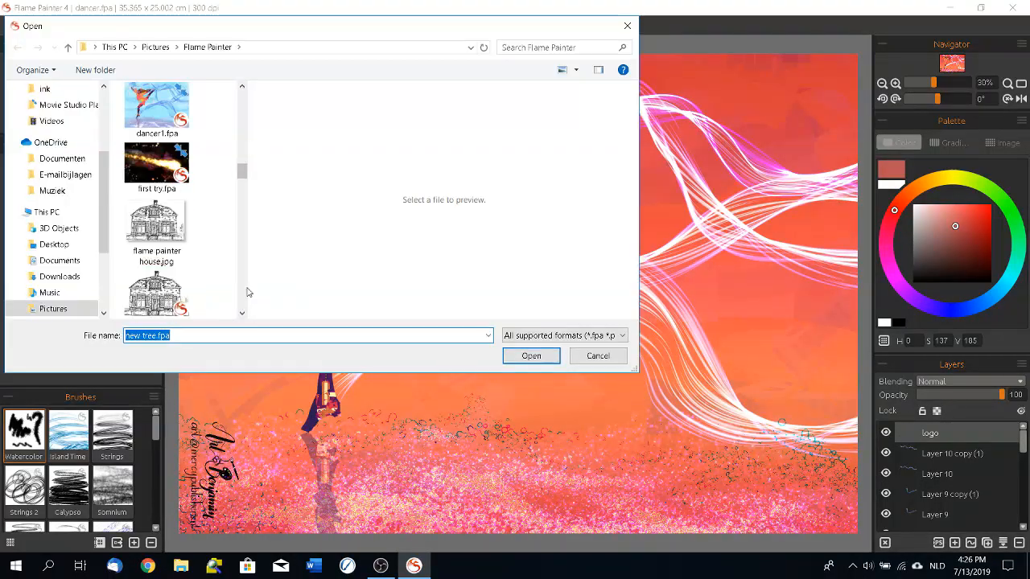
left_click(244, 242)
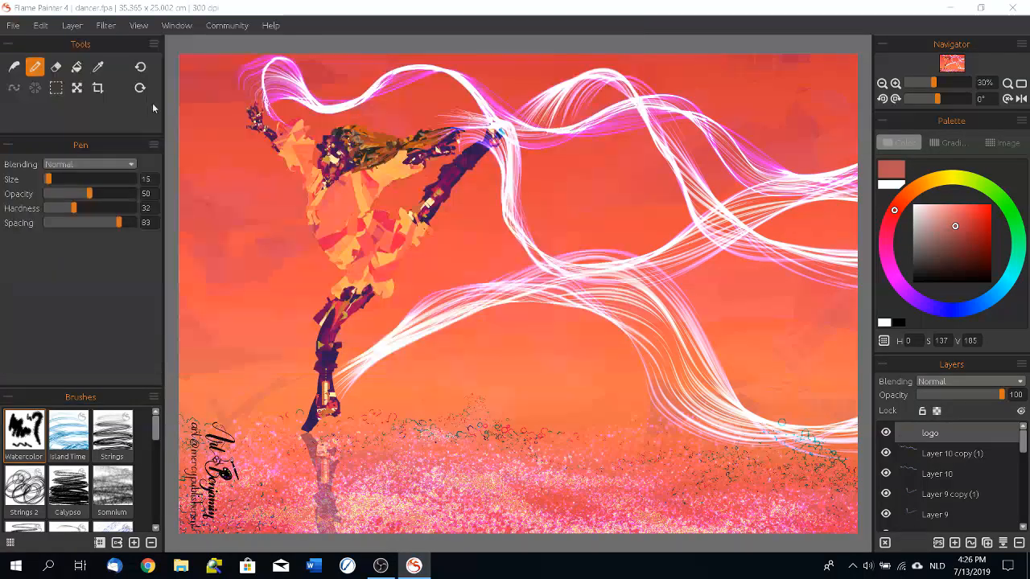